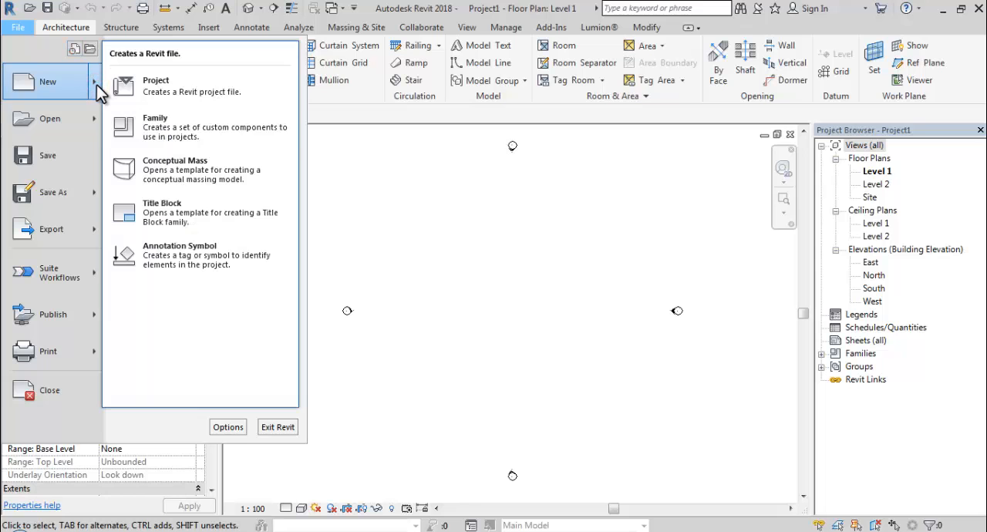
- Create a new family from the Metric Furniture template
click(177, 127)
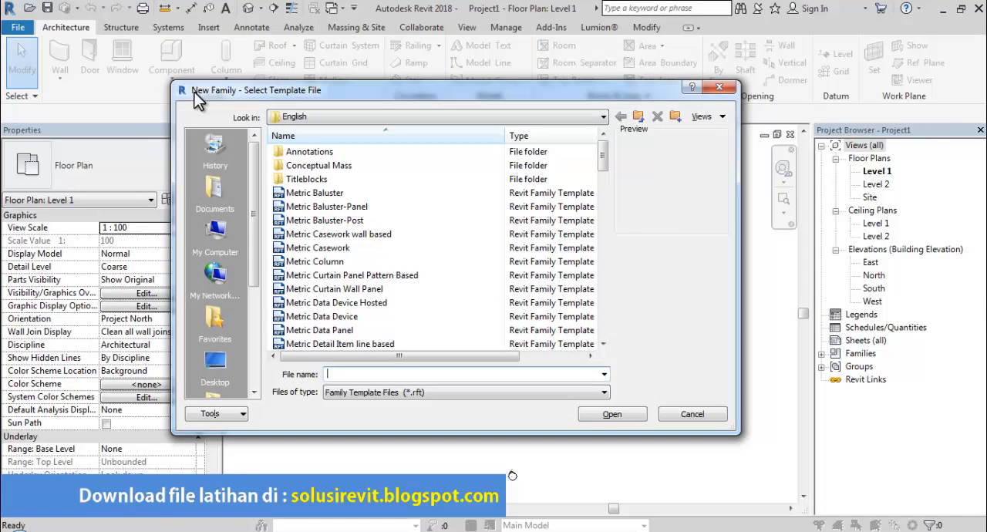
drag(602, 164, 598, 226)
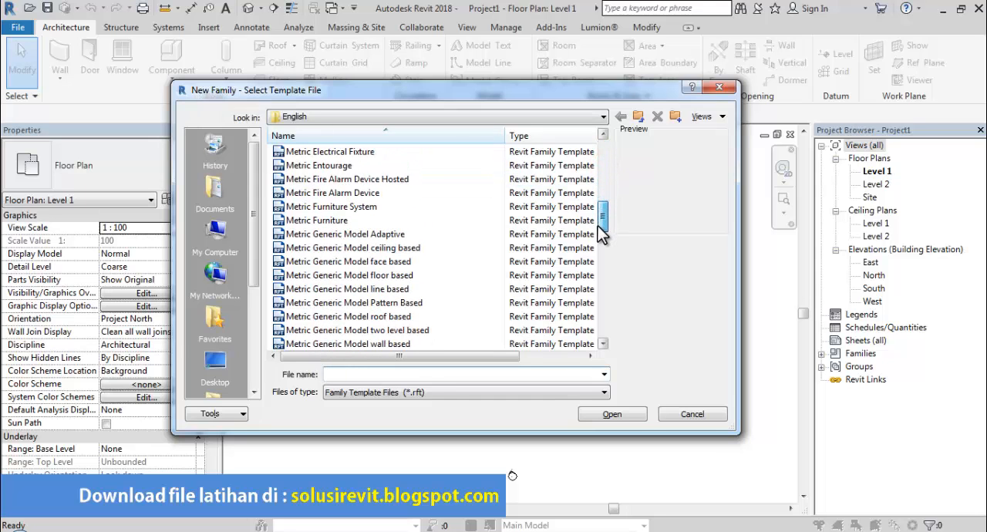
click(354, 222)
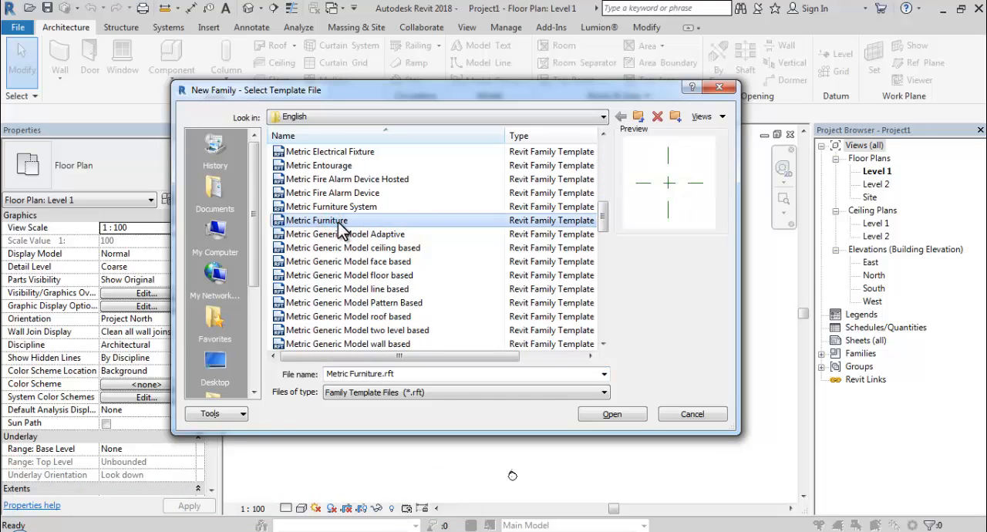
click(608, 415)
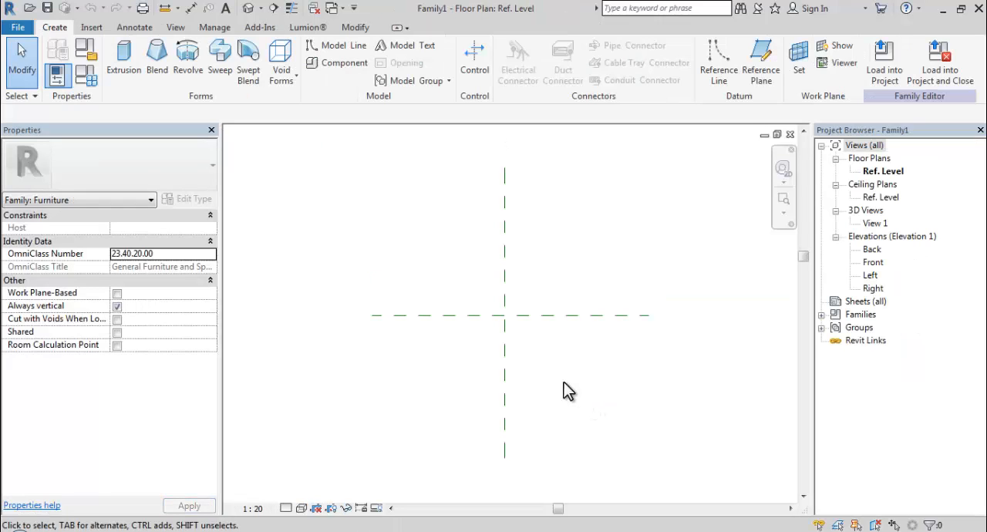
- Start an Extrusion and sketch a rectangle about 60 by 70 mm in the upper-left quadrant formed by the reference planes
middle_drag(511, 310, 473, 275)
scroll(473, 274, up, 3)
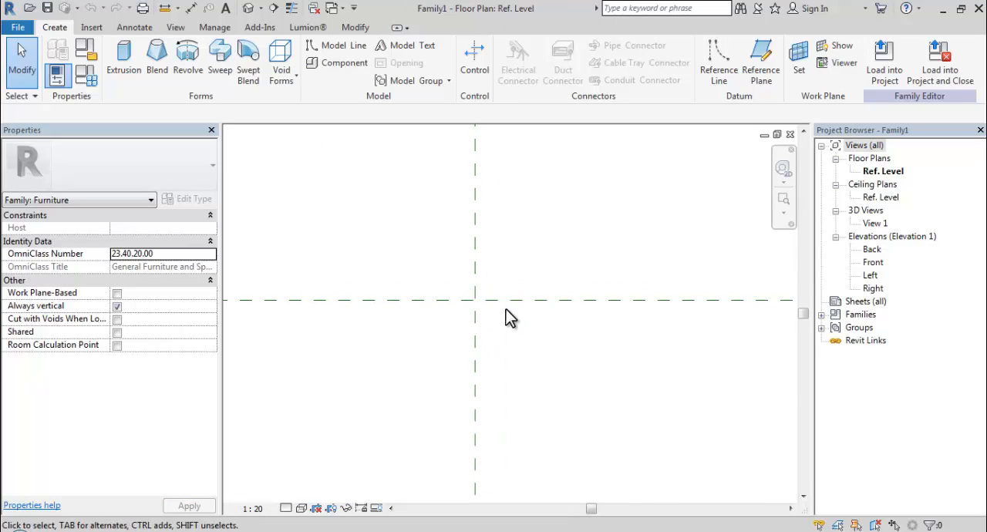
click(120, 71)
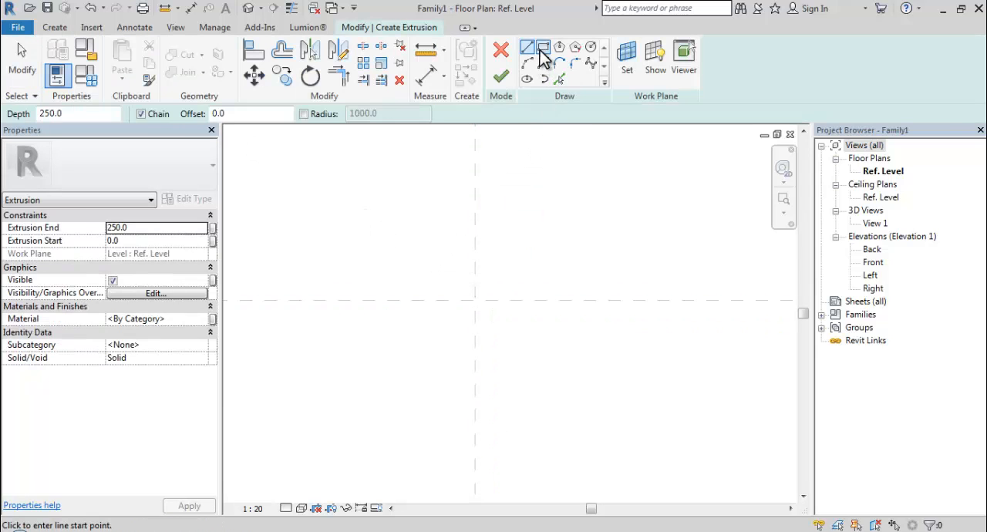
click(543, 48)
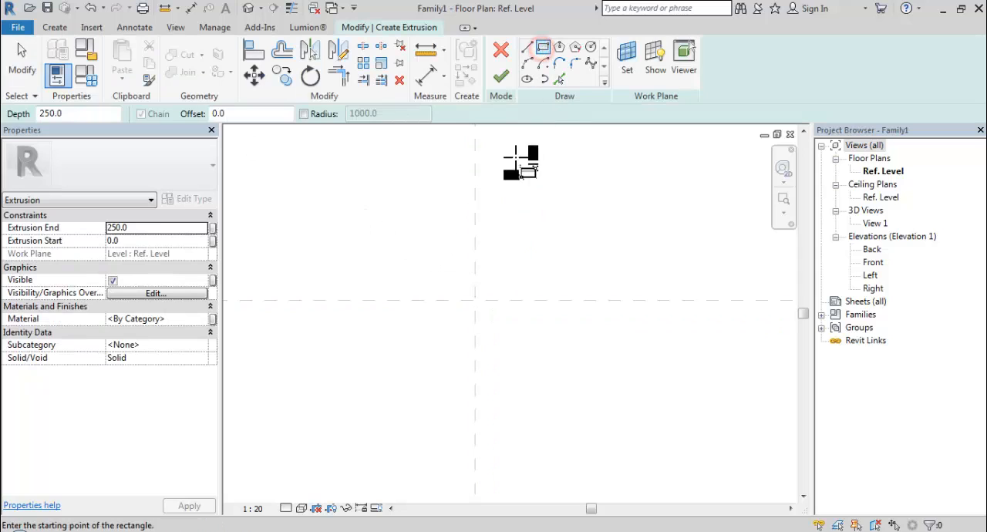
click(415, 272)
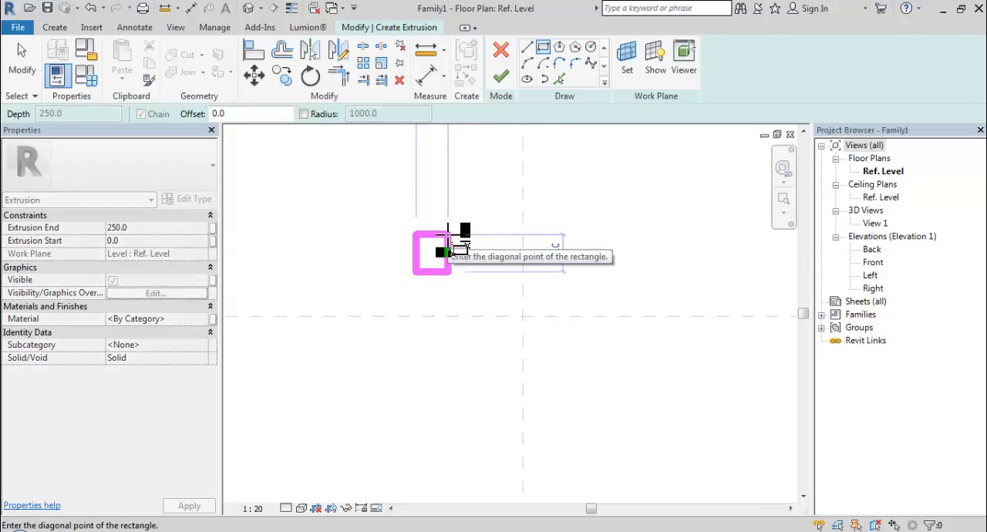
click(448, 234)
scroll(471, 250, down, 2)
middle_drag(483, 276, 473, 297)
scroll(457, 286, up, 3)
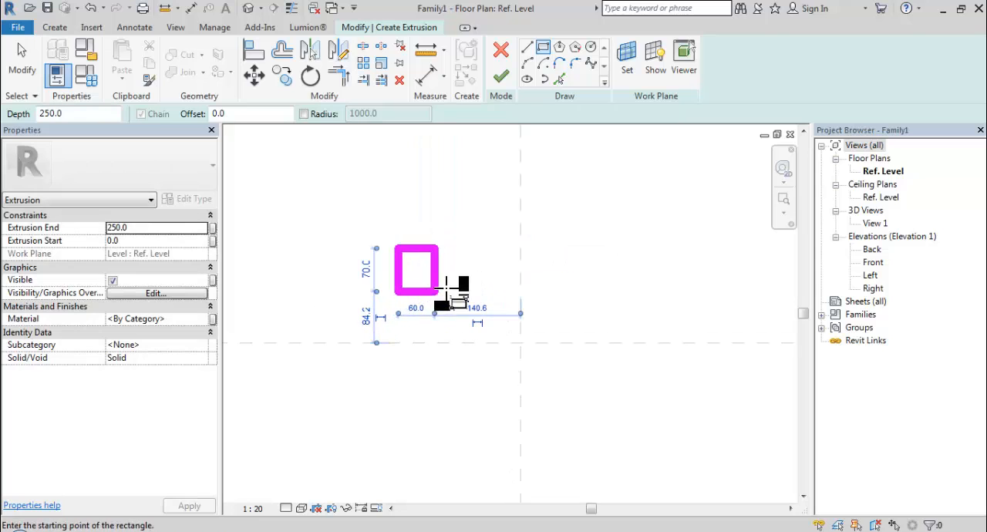
- Set the sketched rectangle's width and height to 40 mm each
click(404, 316)
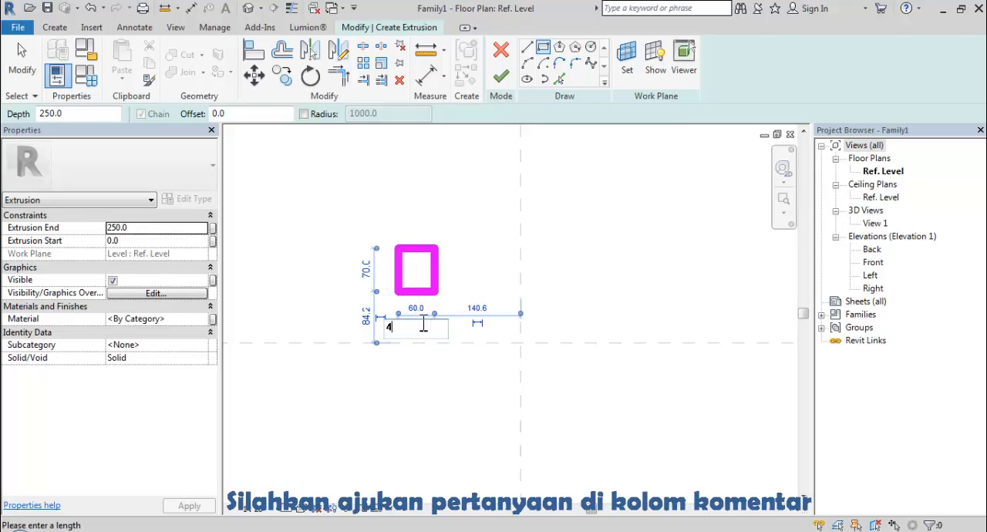
text(40)
key(Return)
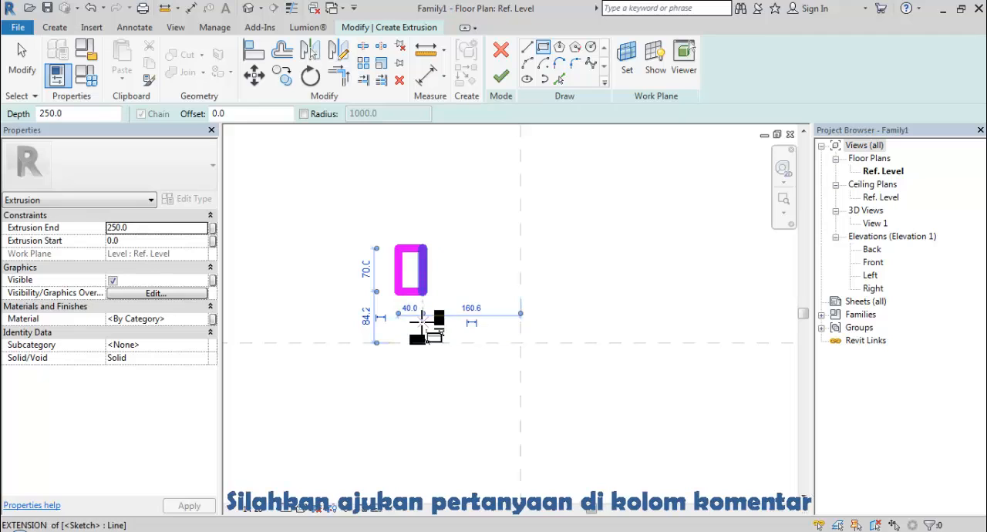
click(366, 269)
text(40)
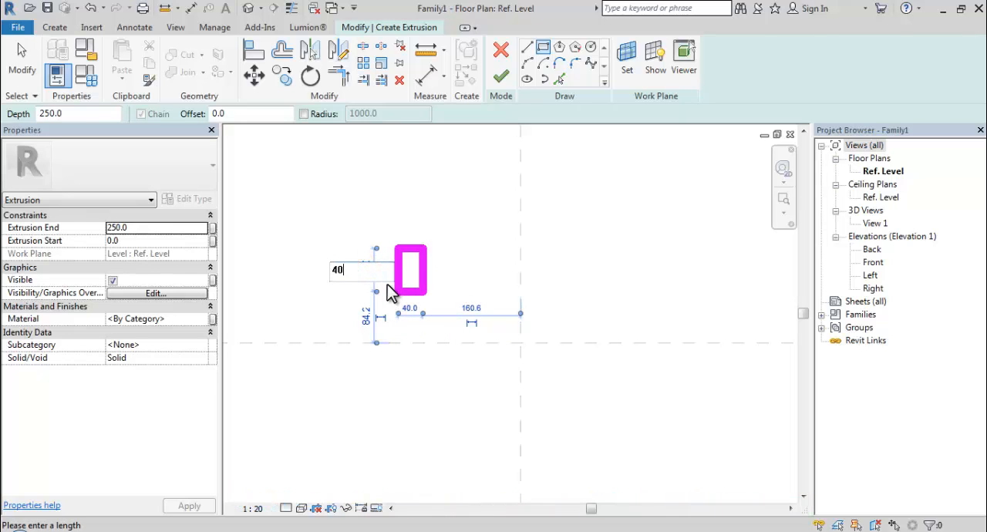
key(Return)
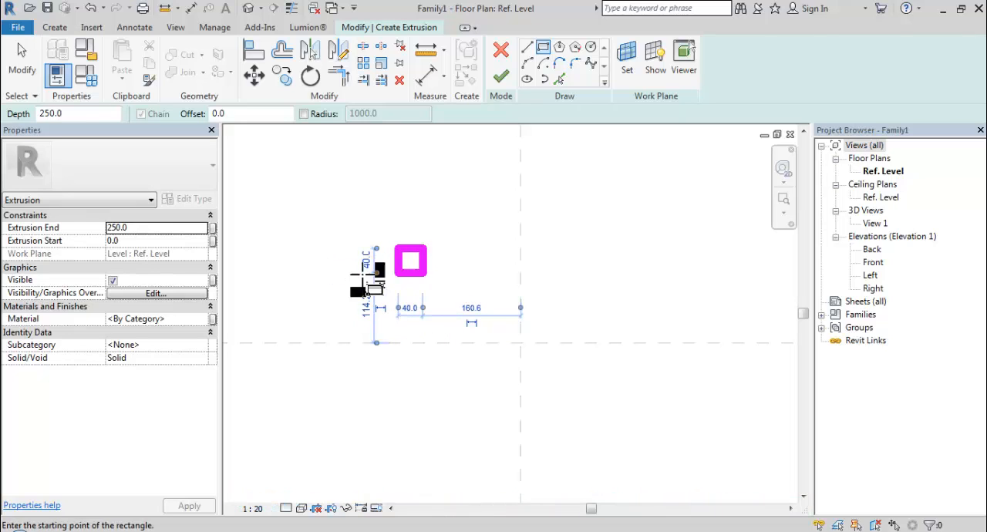
- Finish the square extrusion sketch, keeping the Extrusion End at 250 mm
click(22, 56)
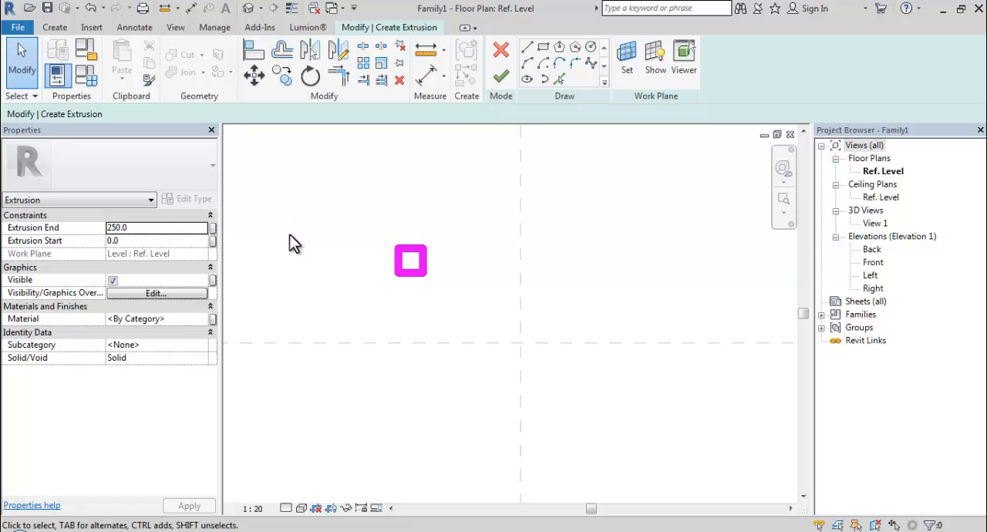
click(133, 228)
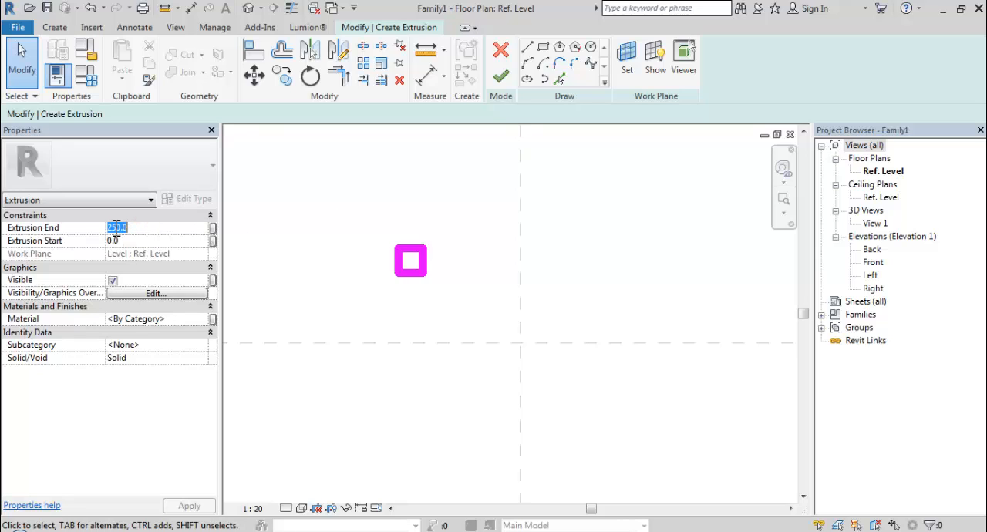
click(500, 78)
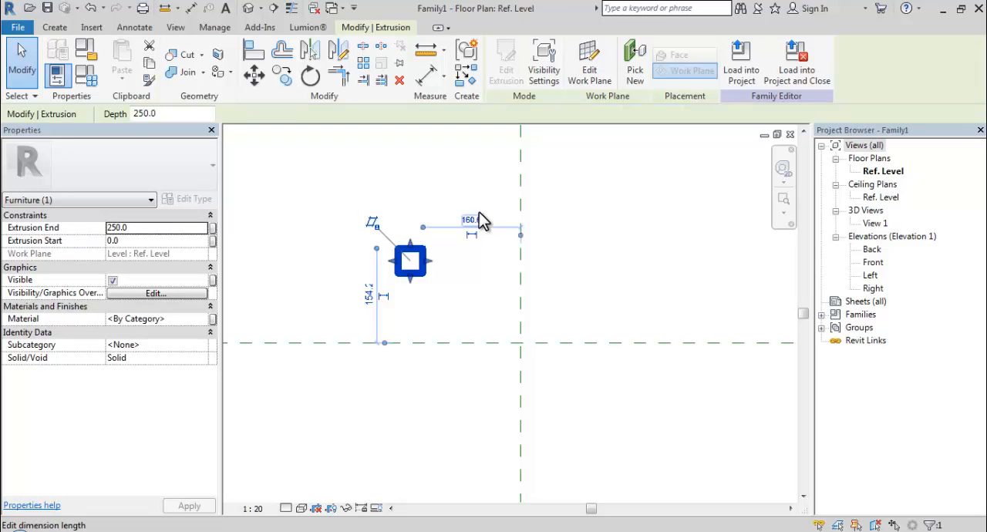
- Open the 3D view View 1 and display the whole extrusion at an angle from above
double_click(874, 223)
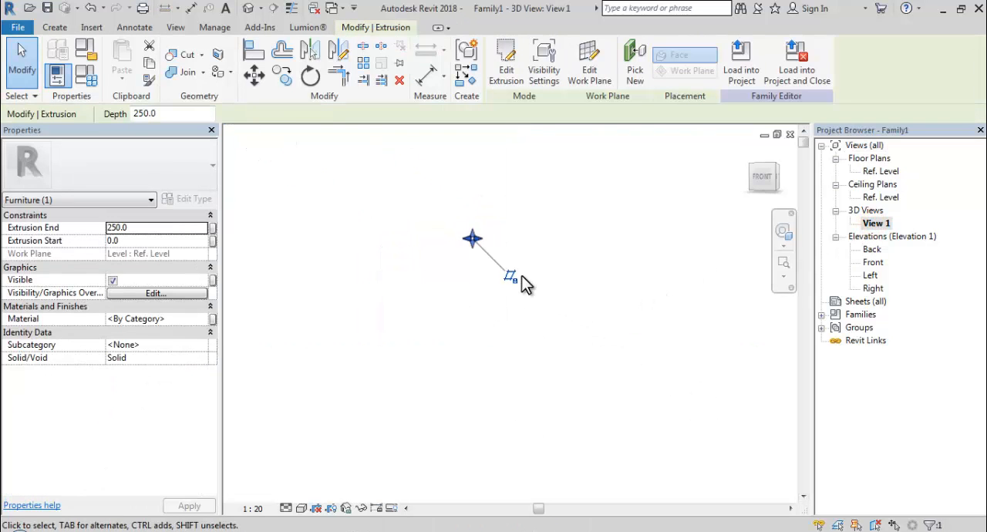
click(783, 245)
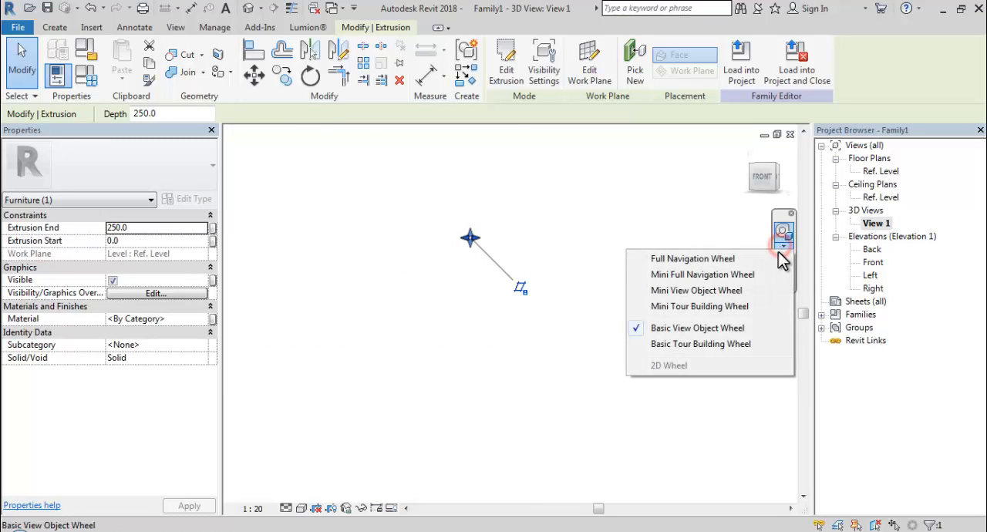
click(740, 223)
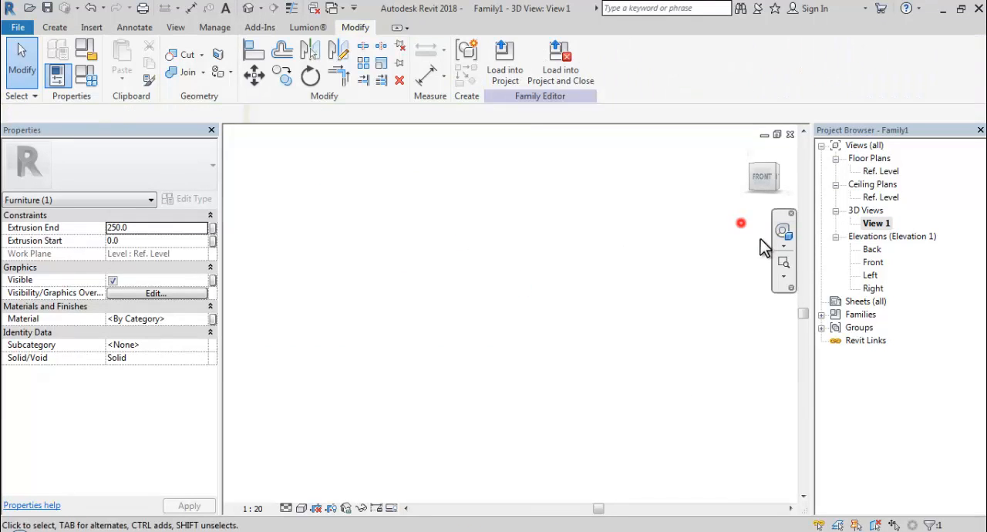
click(783, 275)
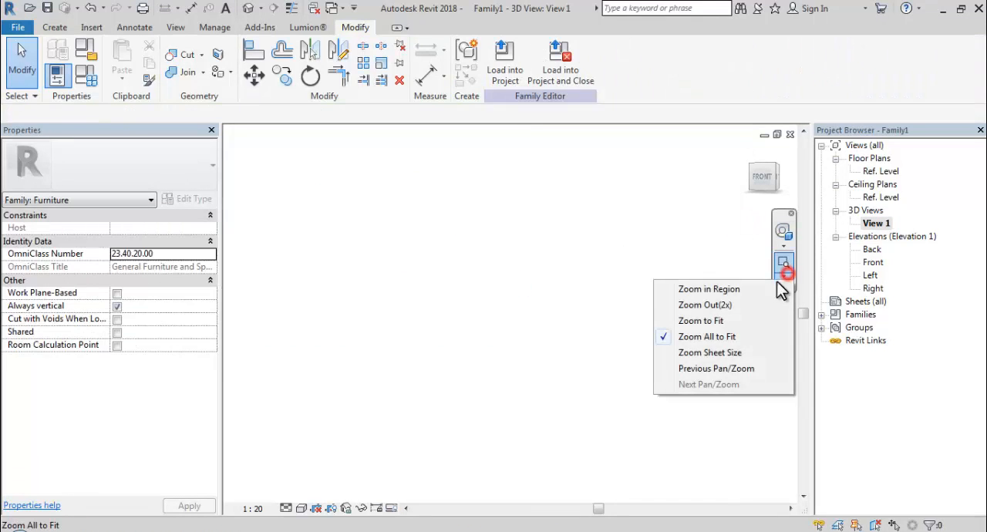
click(718, 320)
shift+middle_drag(666, 283, 573, 341)
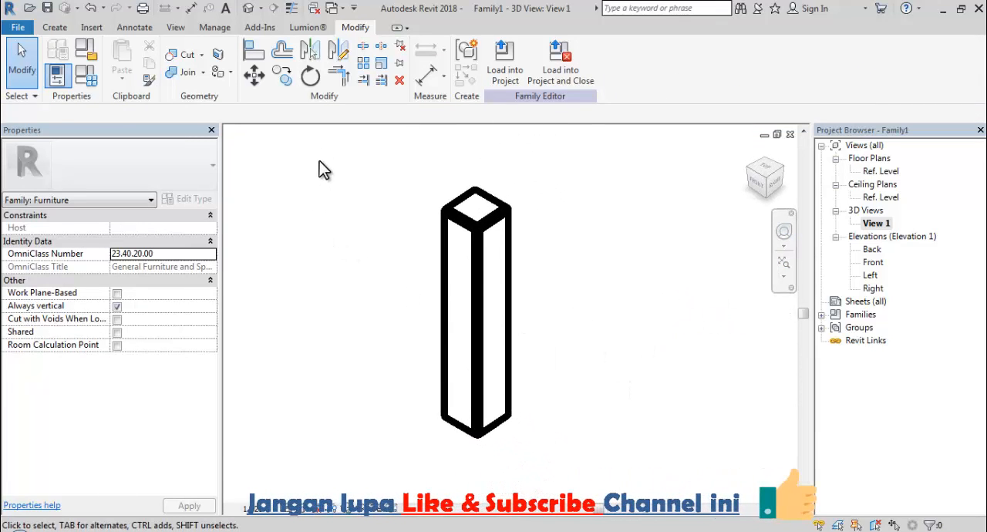
- Turn on thin lines and set the 3D view's visual style to Realistic
click(292, 7)
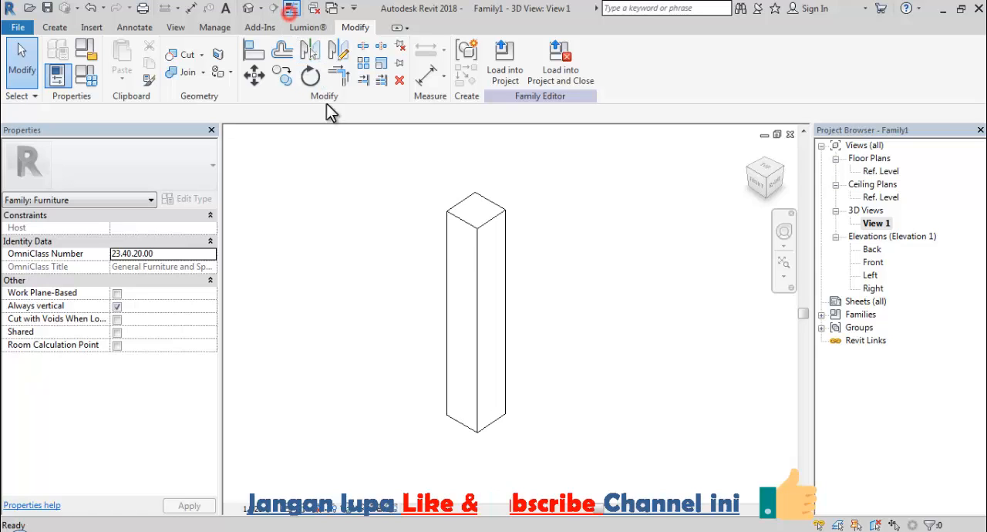
shift+middle_drag(409, 268, 419, 247)
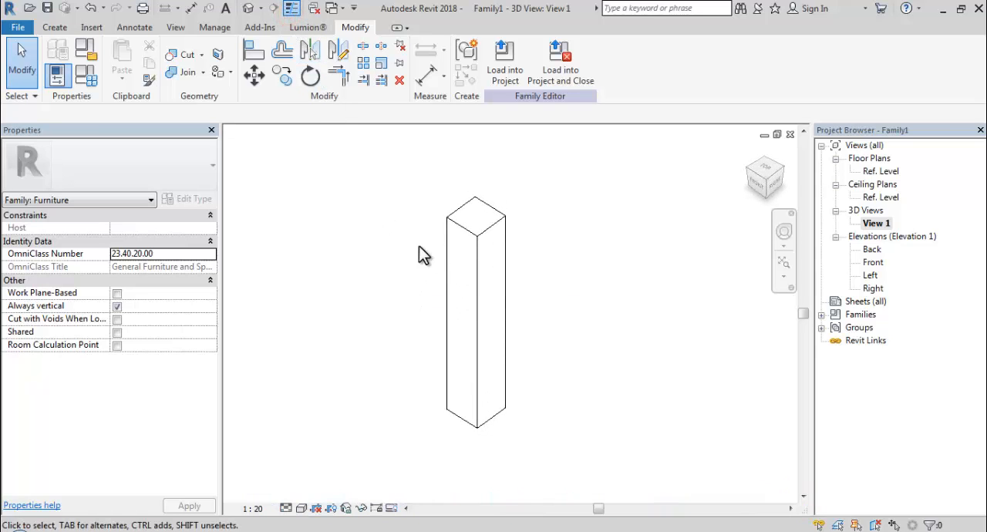
click(301, 508)
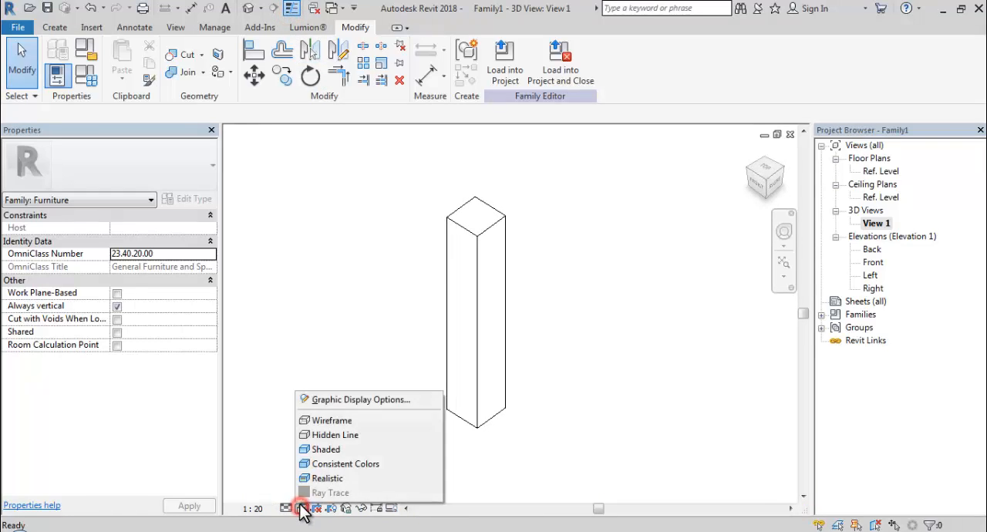
click(308, 477)
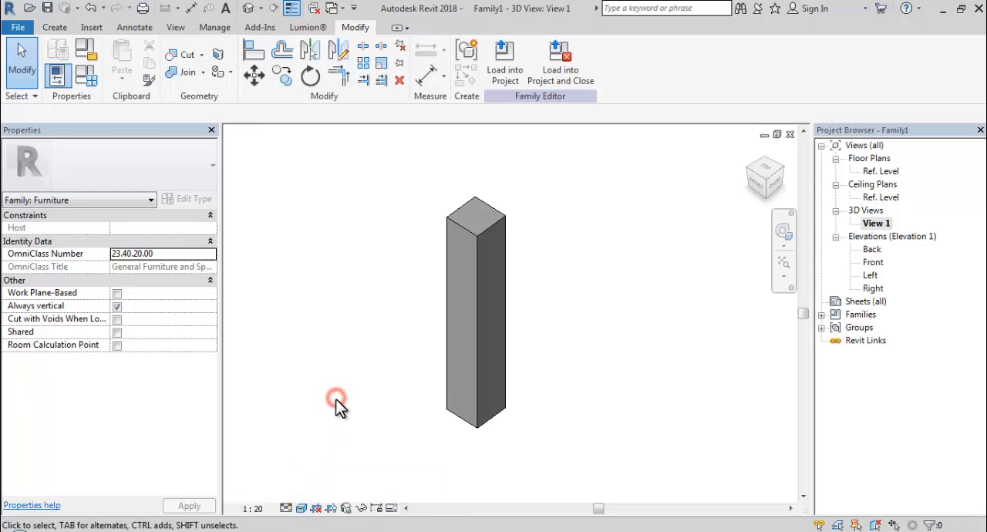
scroll(340, 406, down, 1)
middle_drag(341, 403, 379, 346)
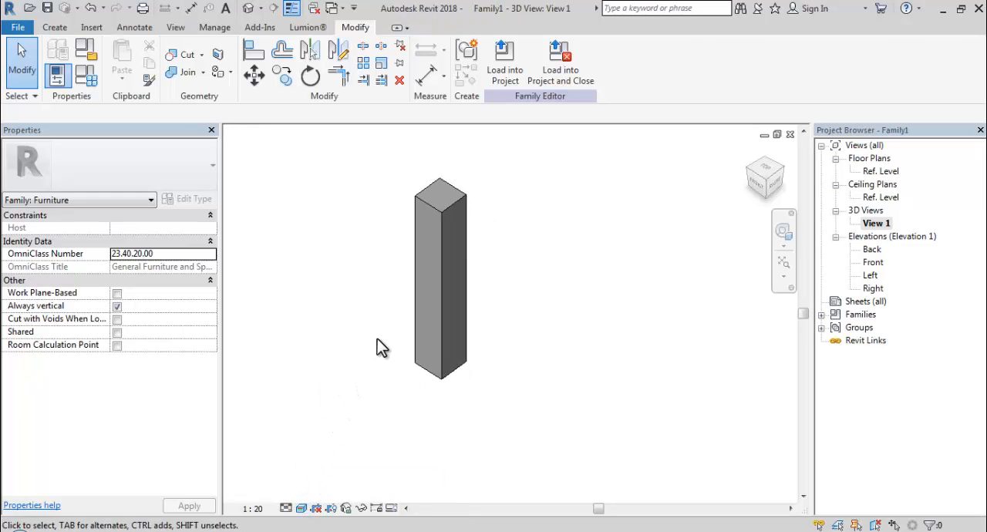
- Open the material selection for the extrusion and search the materials for WOOD
click(411, 336)
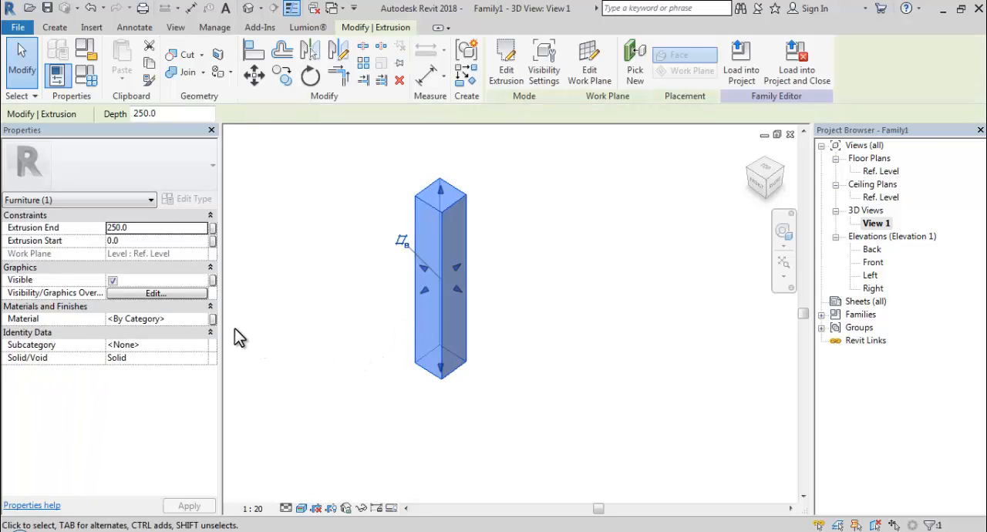
click(187, 319)
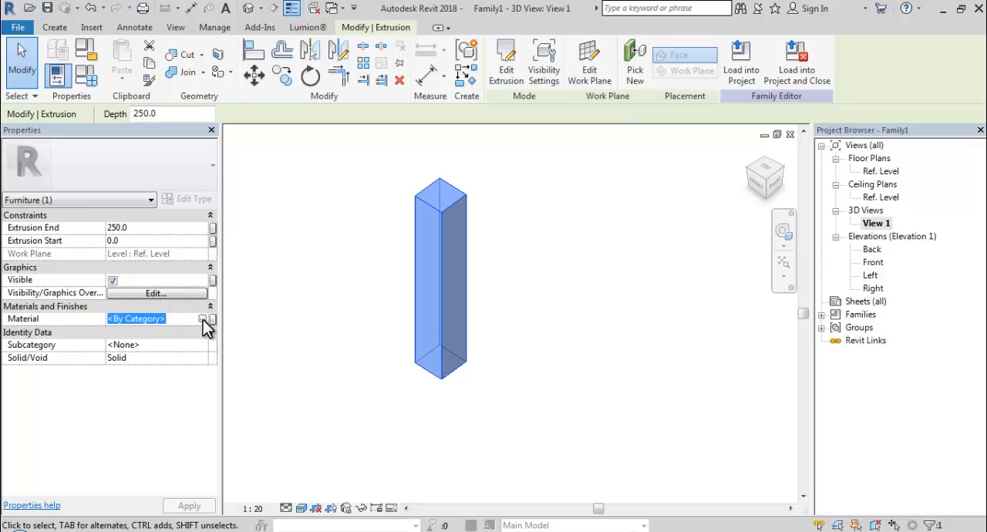
click(203, 319)
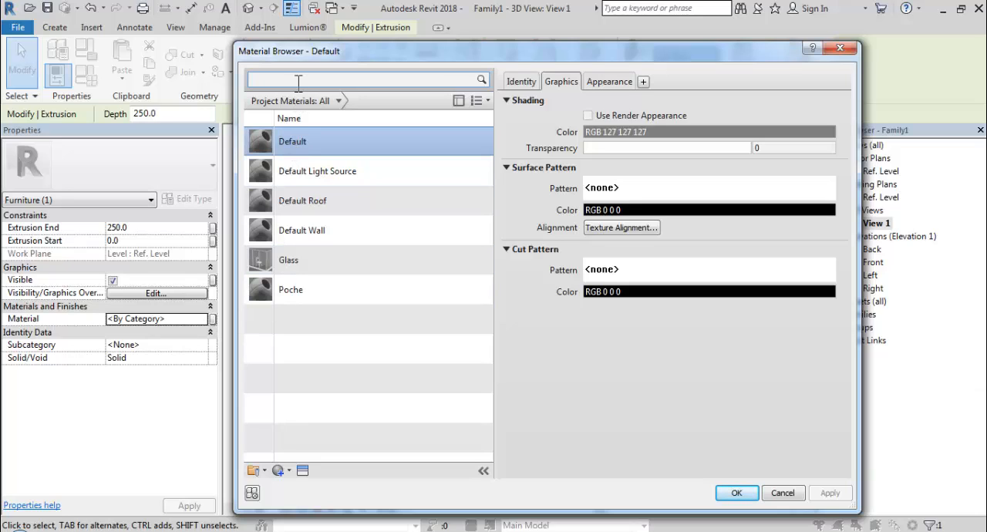
click(296, 79)
text(WOO)
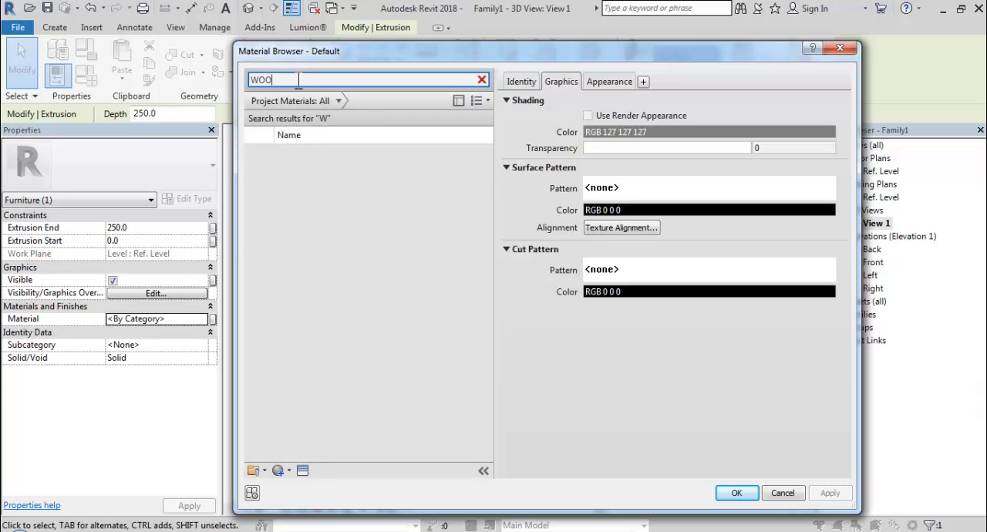
text(D)
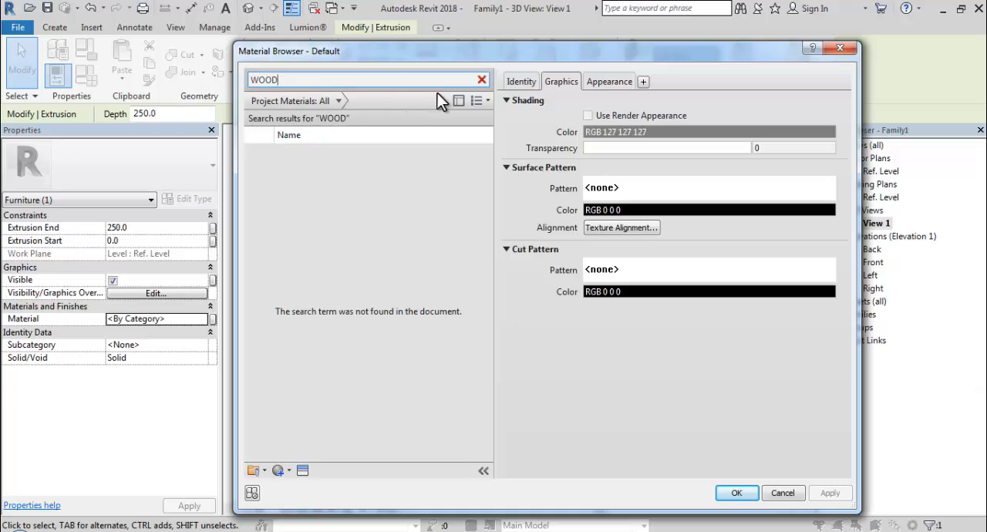
- Add Cherry from the Autodesk Materials library, enable Use Render Appearance for it, and assign it to the extrusion
click(458, 102)
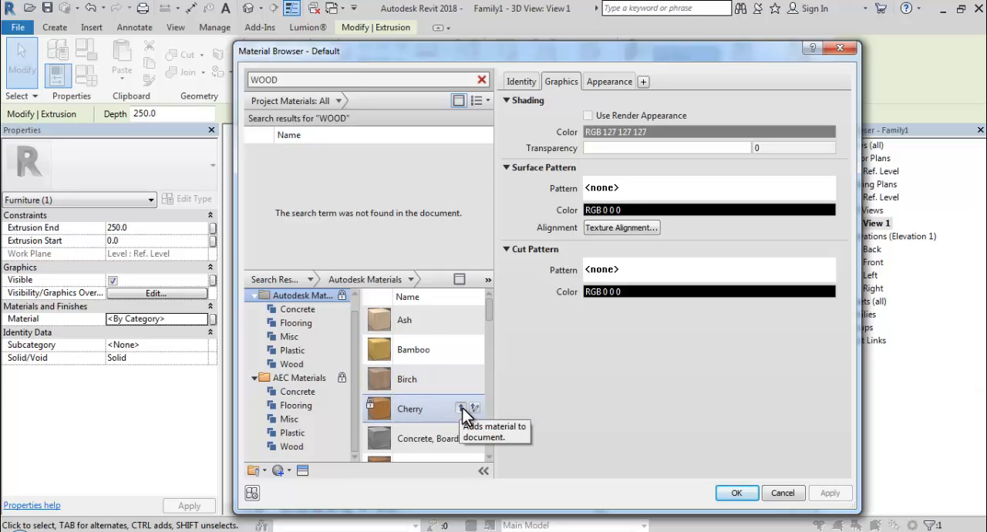
click(461, 407)
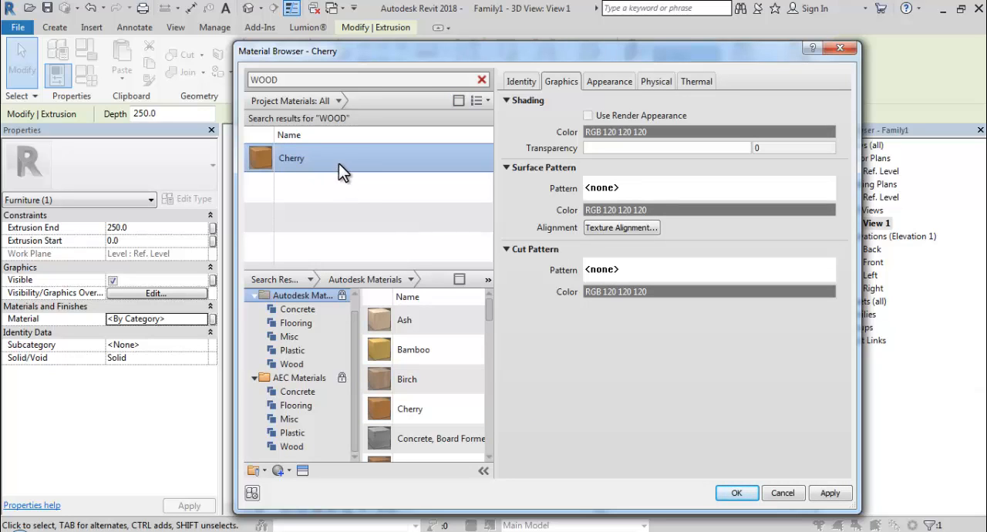
click(589, 115)
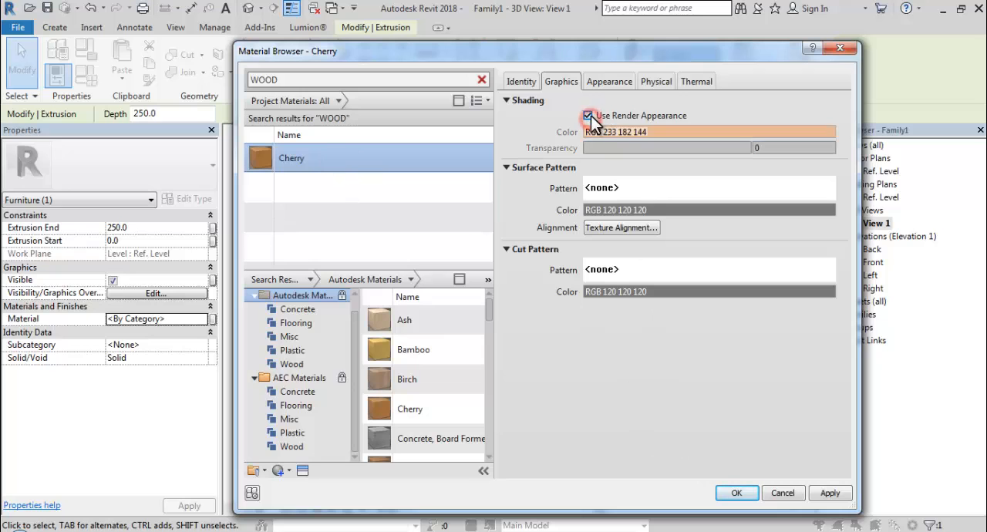
click(747, 489)
click(594, 412)
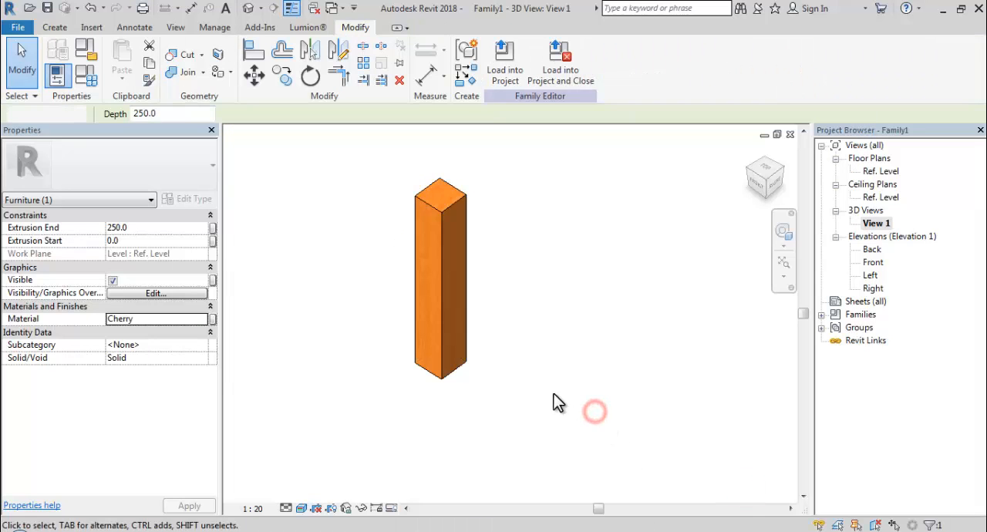
- In the Ref. Level floor plan, copy the post 500 mm horizontally to the right
shift+middle_drag(548, 333, 399, 326)
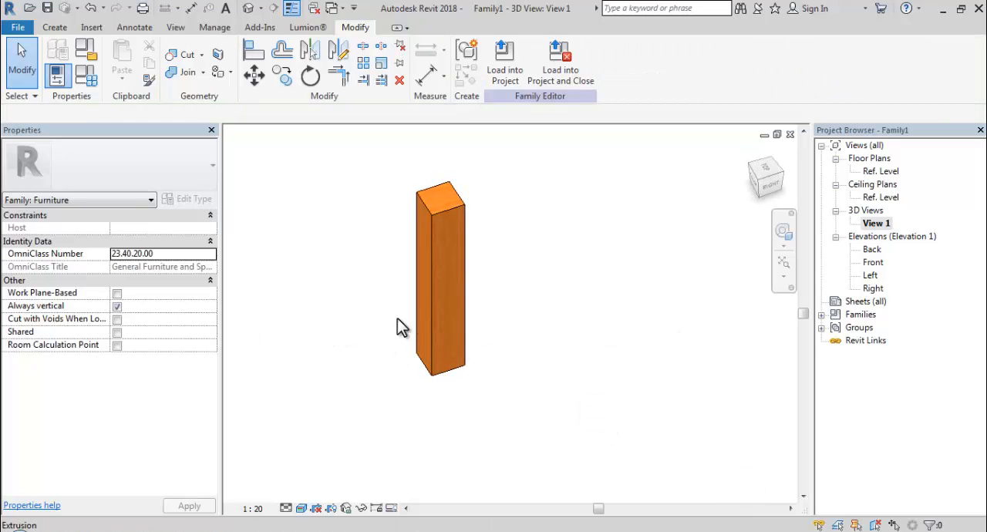
double_click(896, 171)
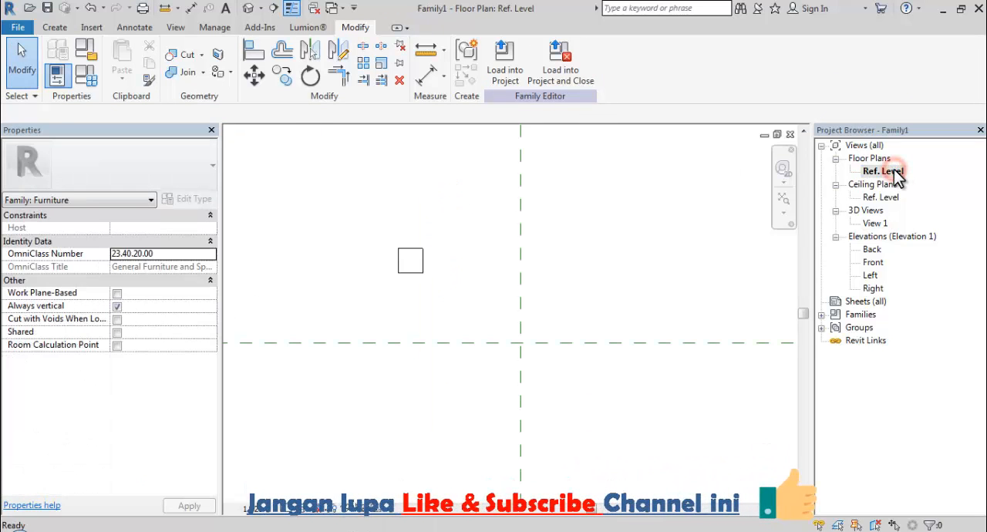
click(424, 267)
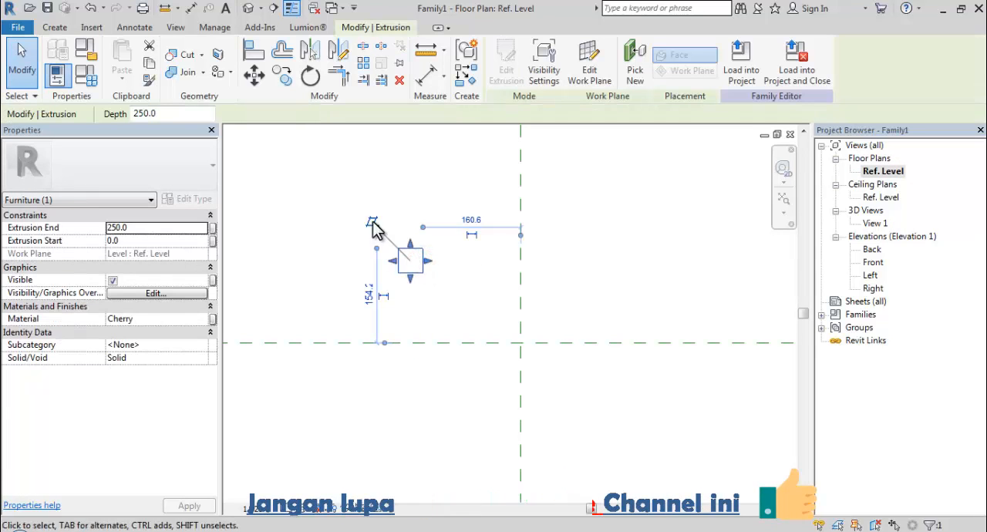
click(283, 75)
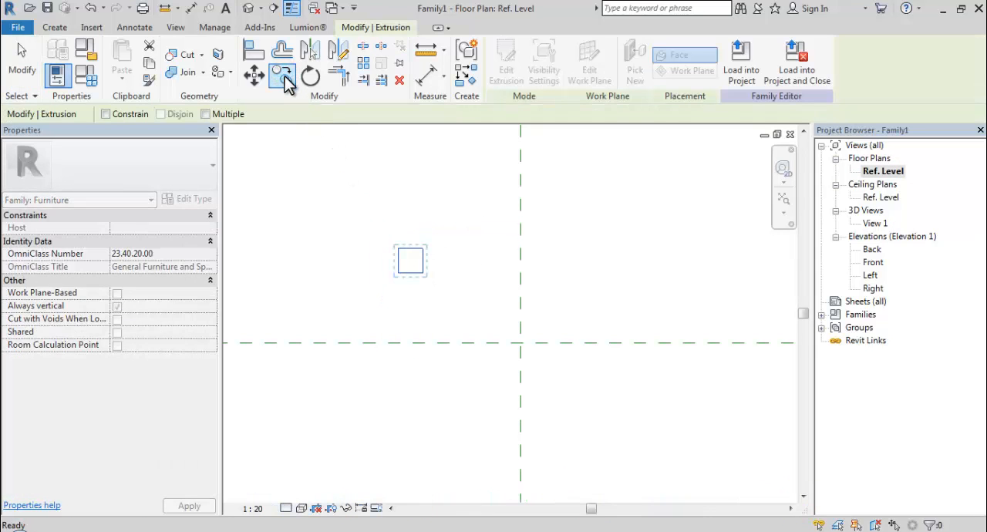
click(414, 250)
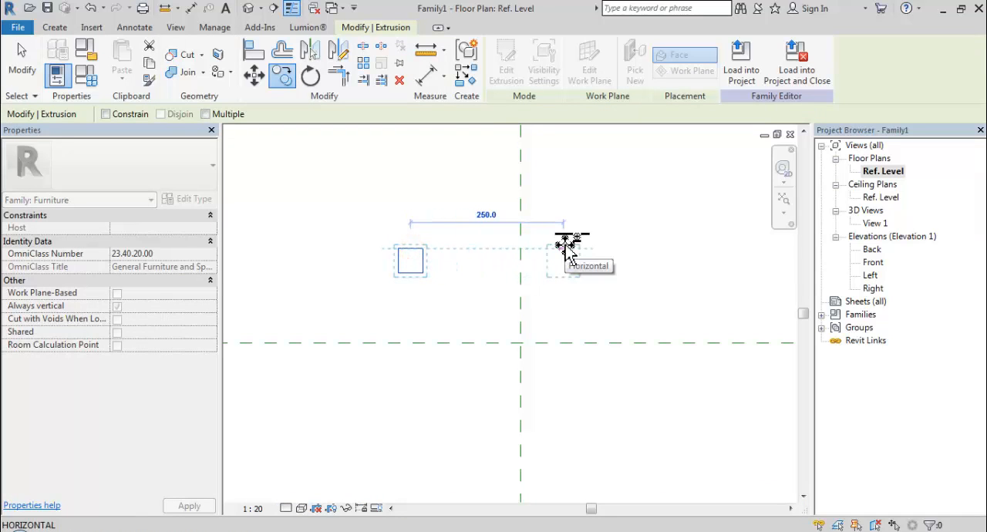
text(5)
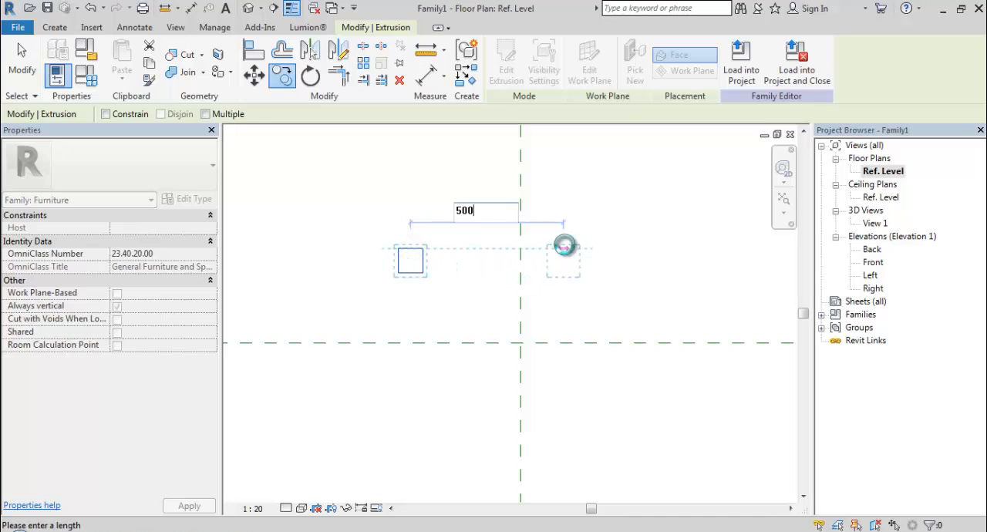
text(00)
key(Return)
click(569, 259)
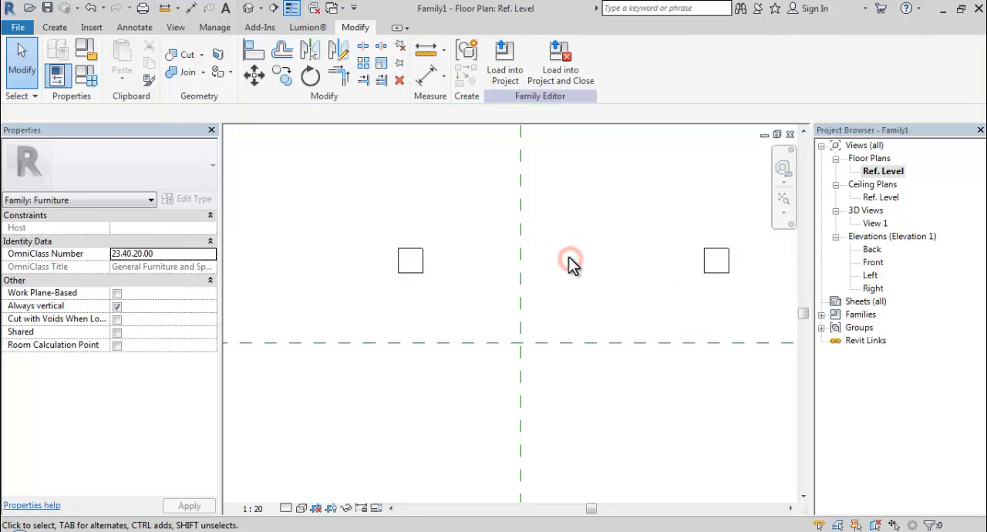
- Copy both posts 250 mm straight down in plan and display the four posts in the 3D view View 1
scroll(557, 260, down, 3)
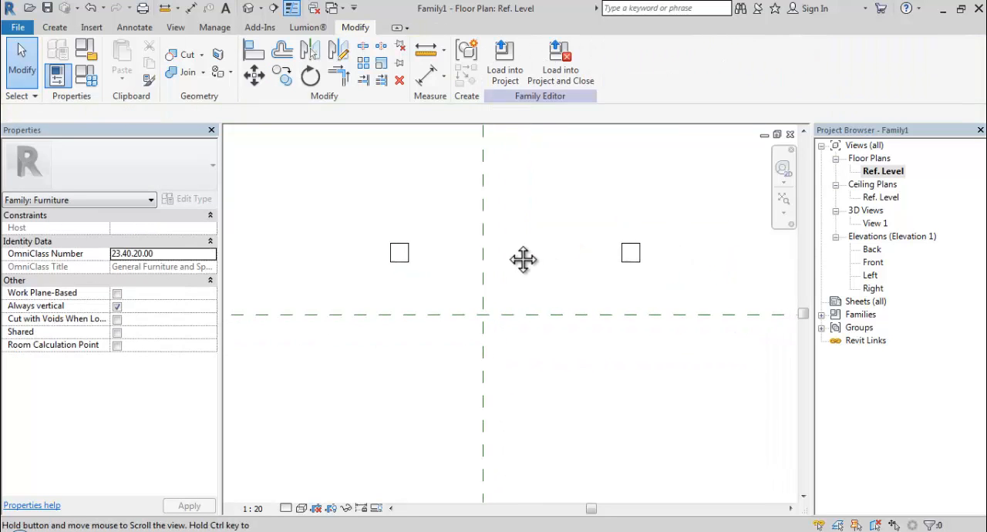
drag(343, 217, 700, 284)
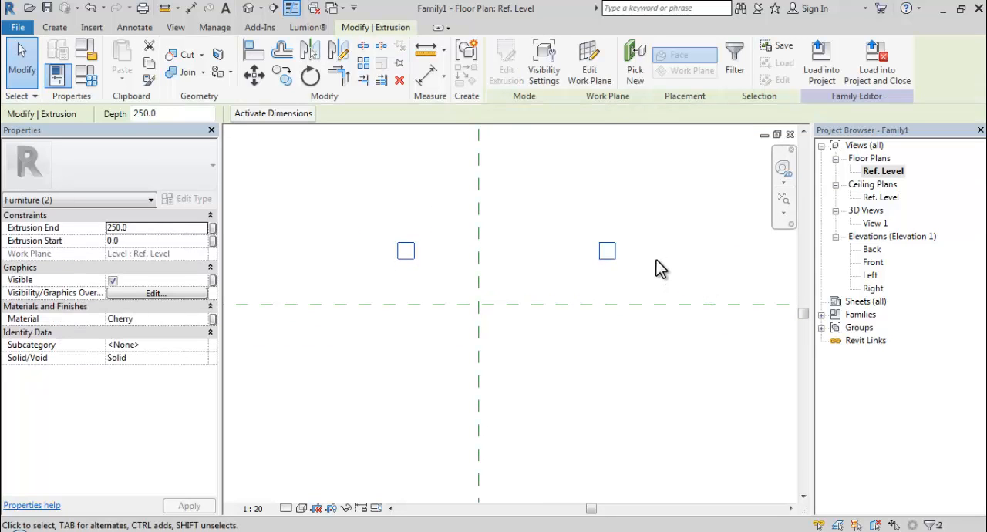
click(283, 74)
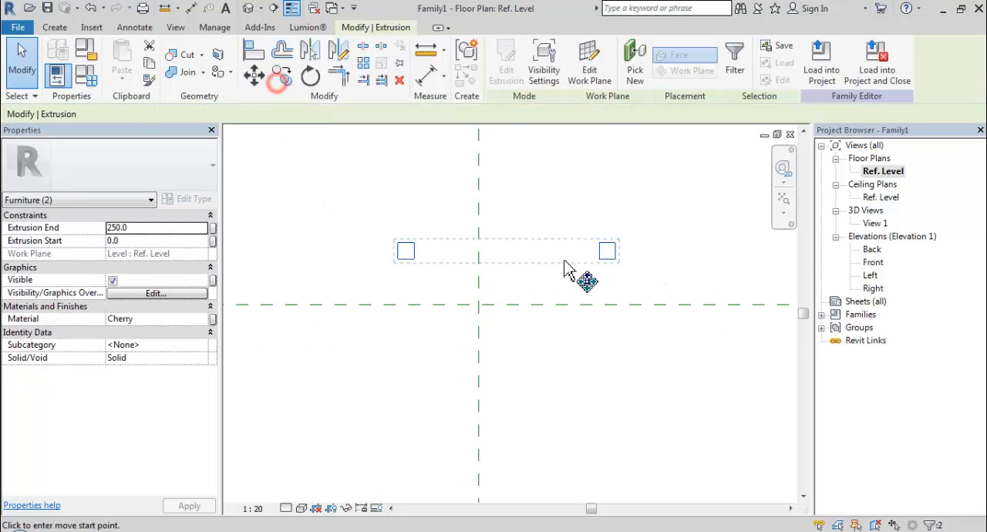
click(555, 202)
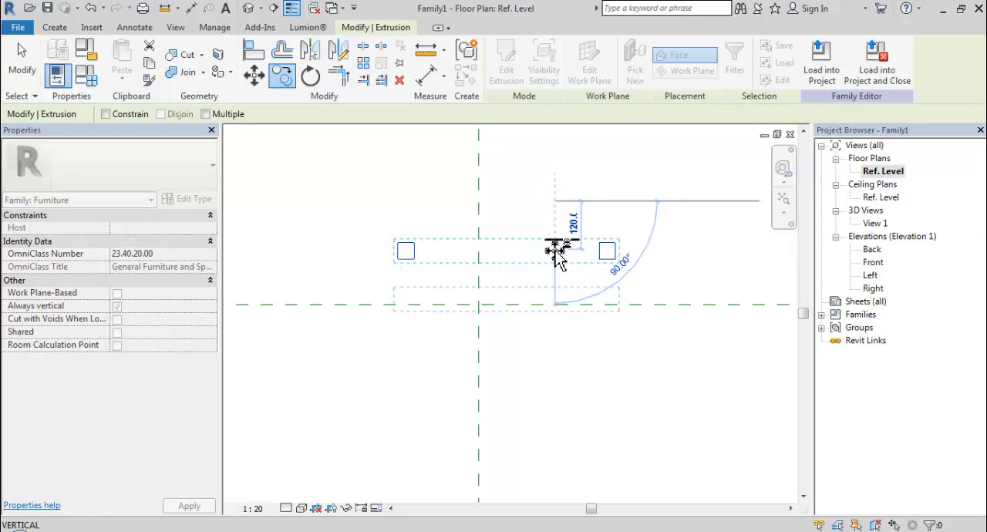
text(250)
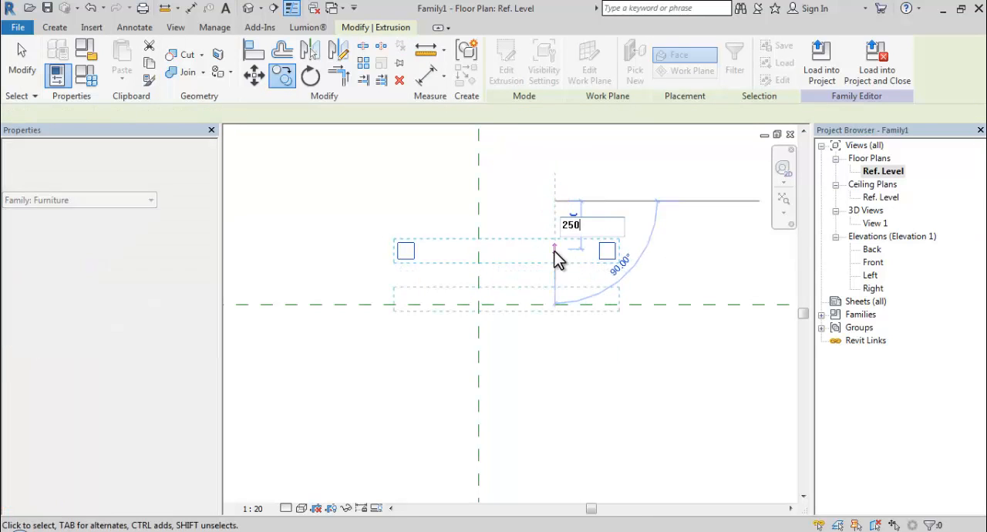
key(Return)
click(552, 256)
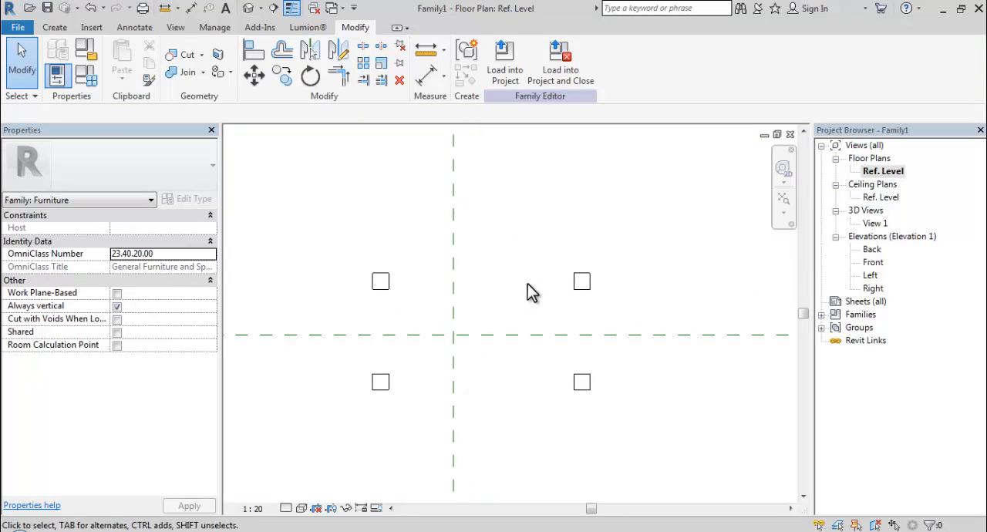
double_click(876, 224)
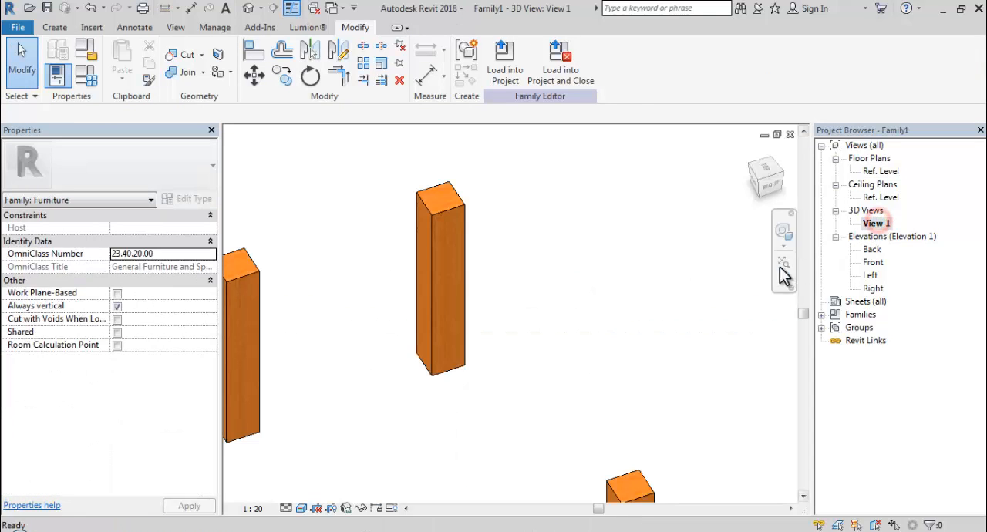
mouse_move(617, 281)
shift+middle_down()
mouse_move(603, 282)
mouse_move(628, 299)
mouse_move(690, 242)
mouse_move(618, 275)
shift+middle_up()
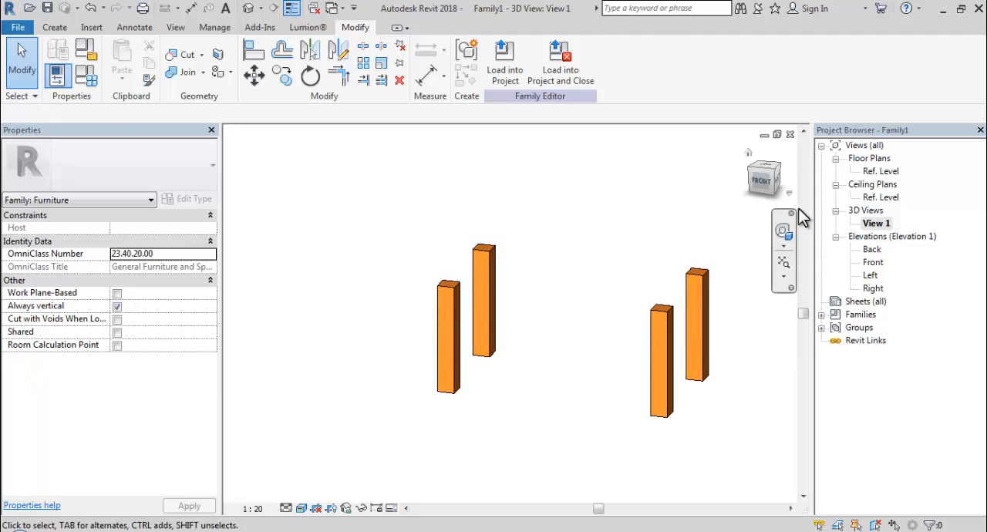
- In the Ref. Level plan, move all four posts so the upper-left post's outer corner lies on the reference planes' intersection
double_click(880, 171)
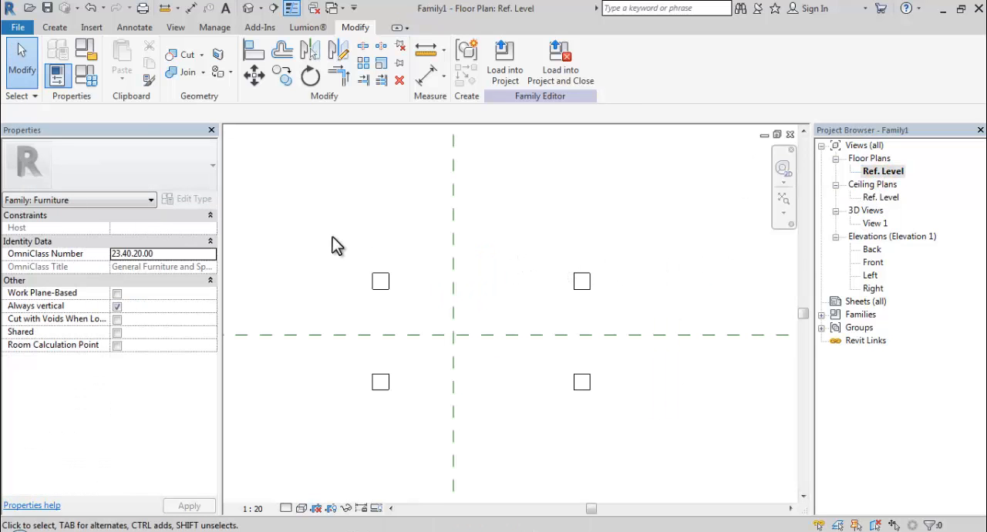
drag(305, 212, 636, 423)
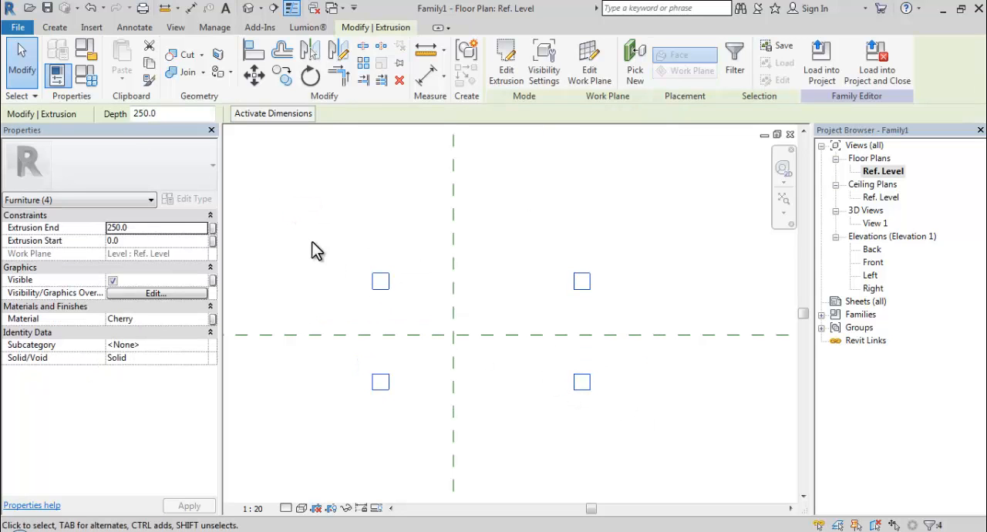
click(254, 77)
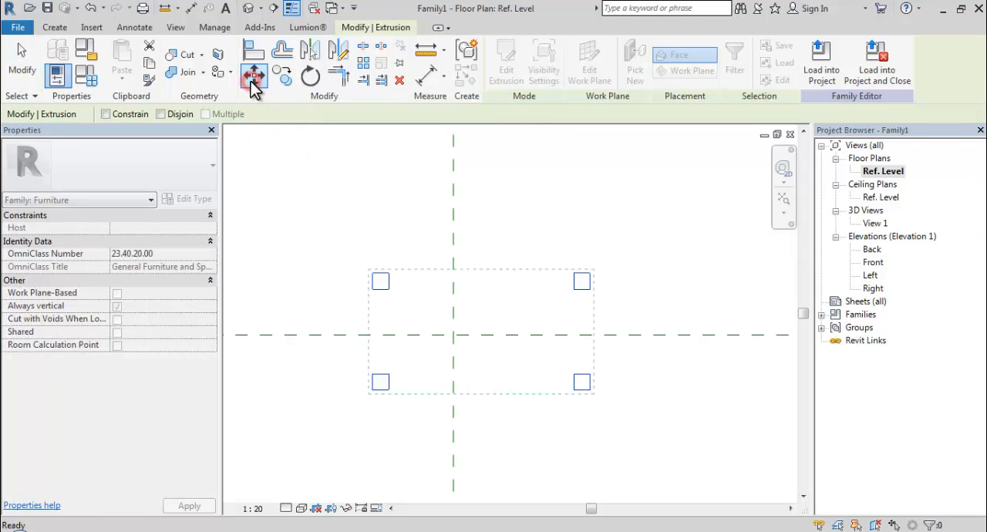
click(371, 276)
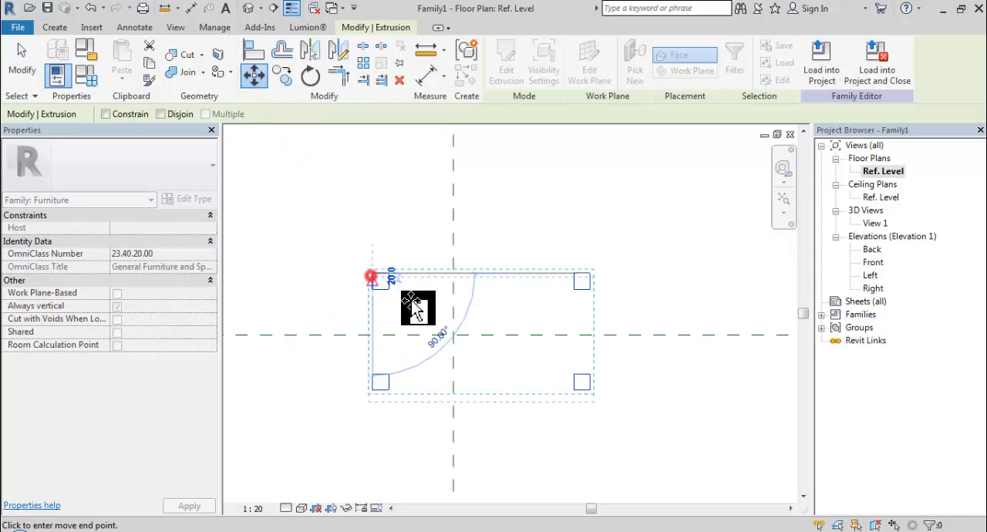
click(454, 337)
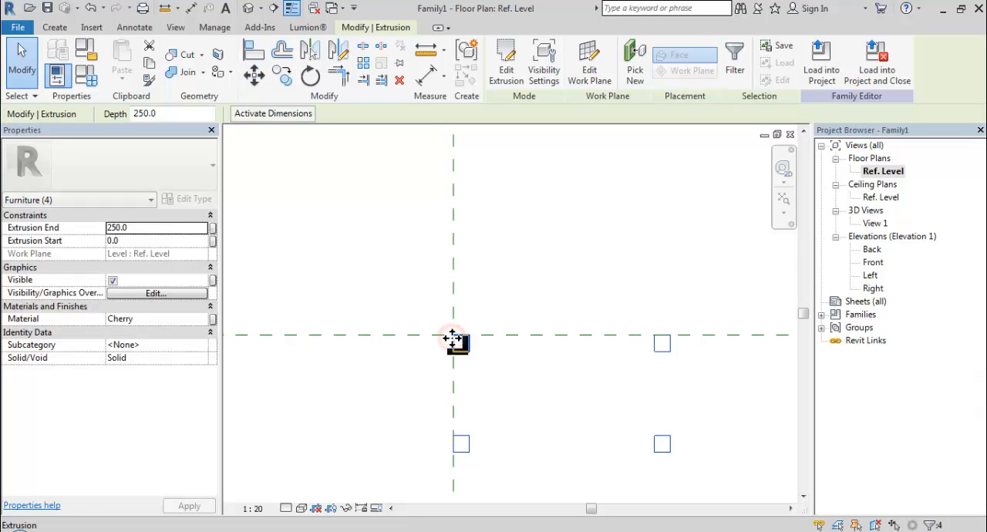
click(594, 297)
- Create a solid extrusion from a 460 x 40 mm rectangle spanning the gap between the two upper posts in plan
scroll(594, 297, down, 1)
middle_drag(594, 297, 538, 213)
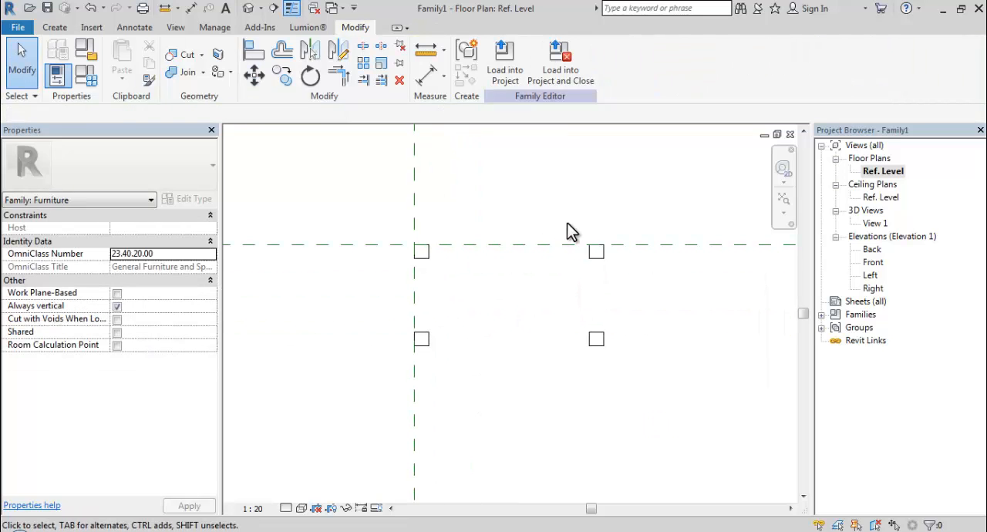
middle_drag(583, 239, 537, 234)
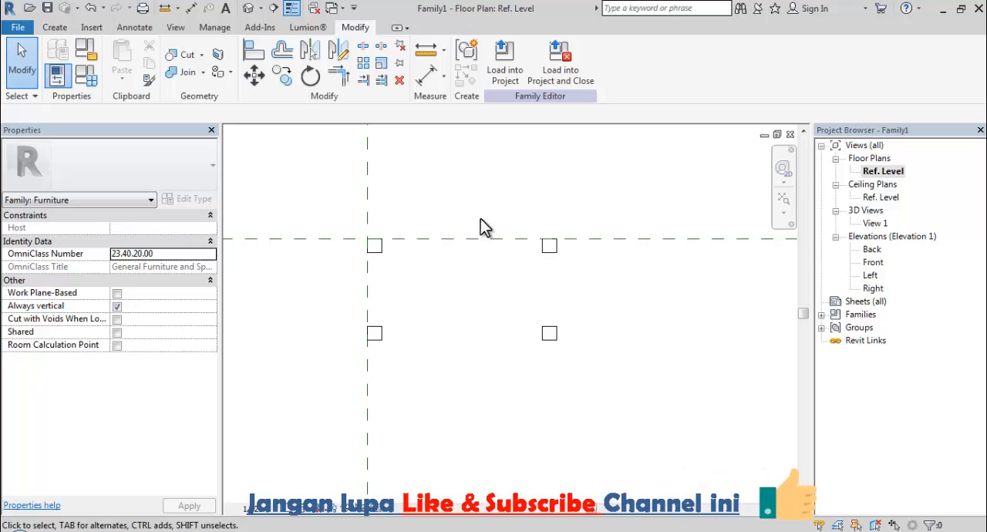
click(55, 27)
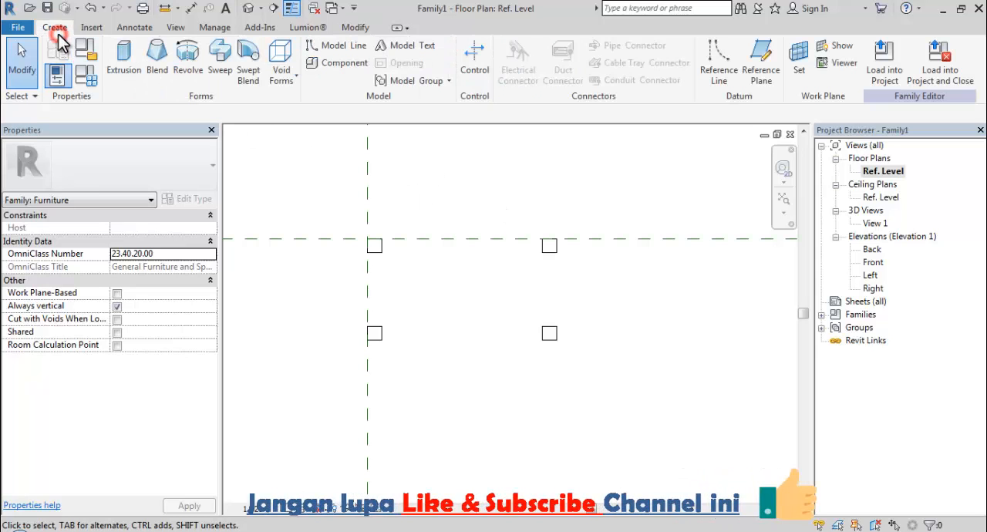
click(130, 70)
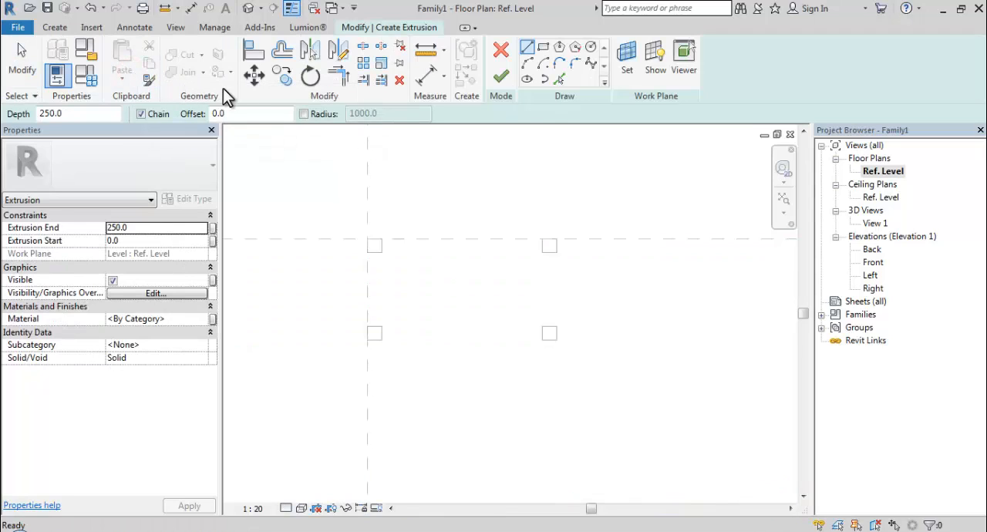
click(543, 49)
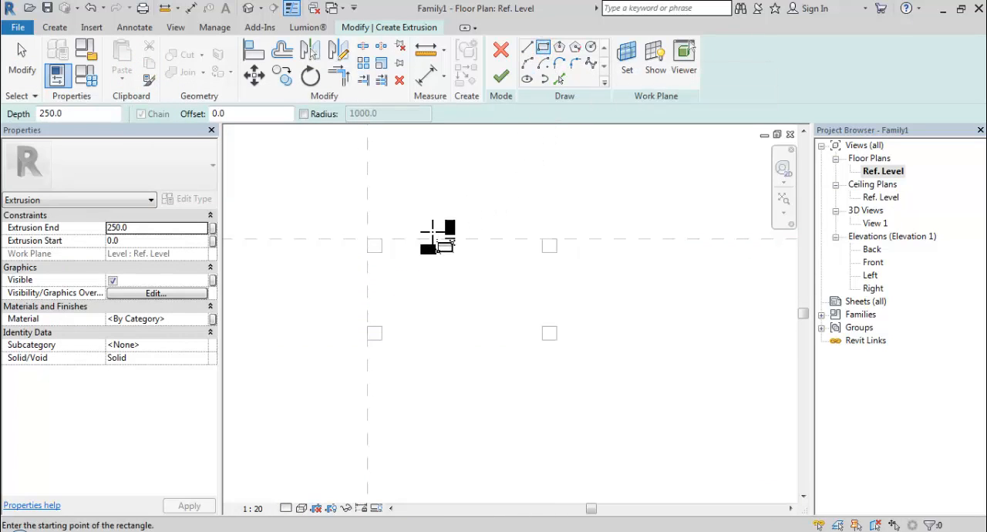
scroll(404, 252, up, 3)
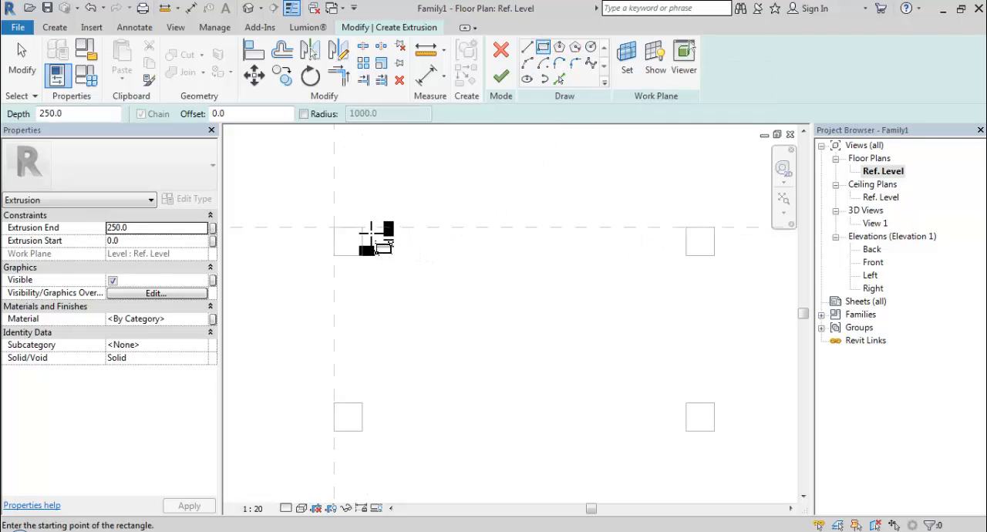
click(360, 226)
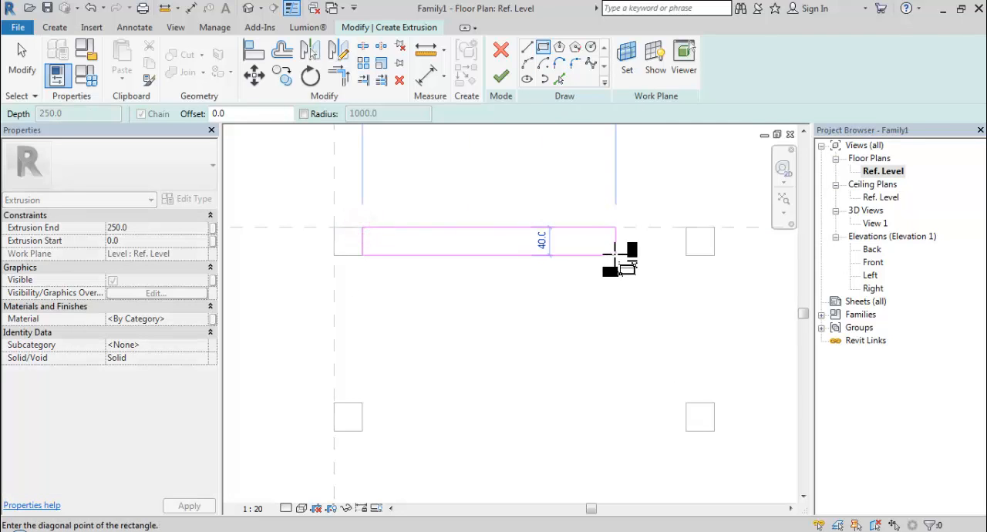
click(685, 254)
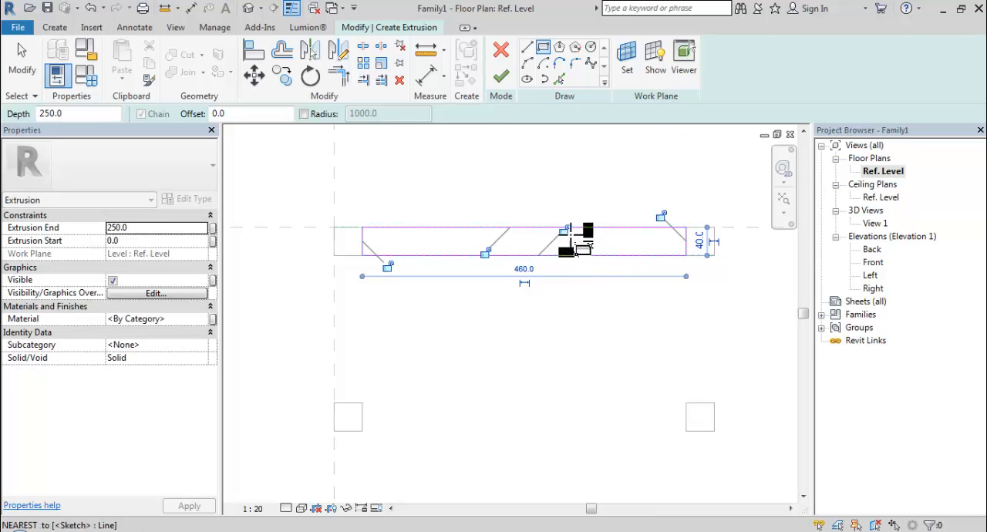
click(501, 79)
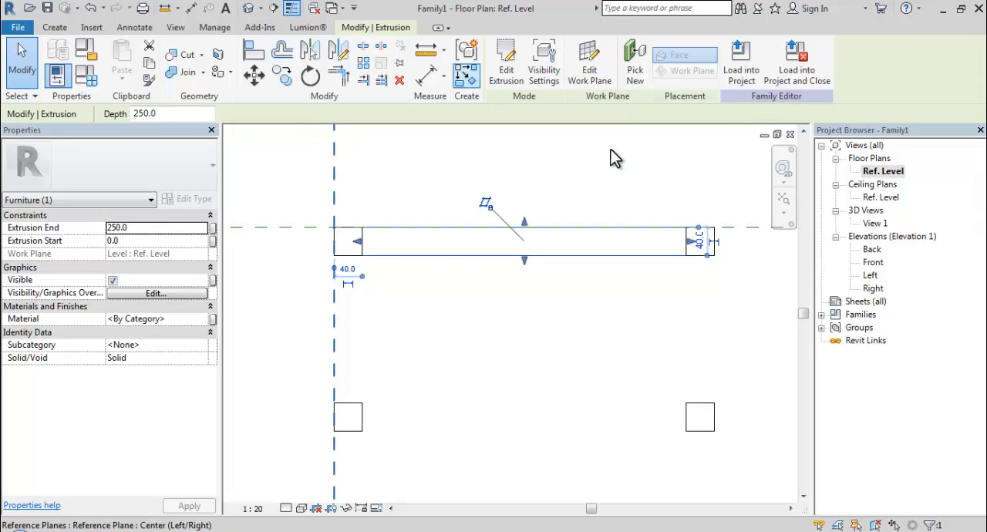
- In the 3D view View 1, set the new extrusion's start to 210 mm to make it a rail between the posts
double_click(875, 222)
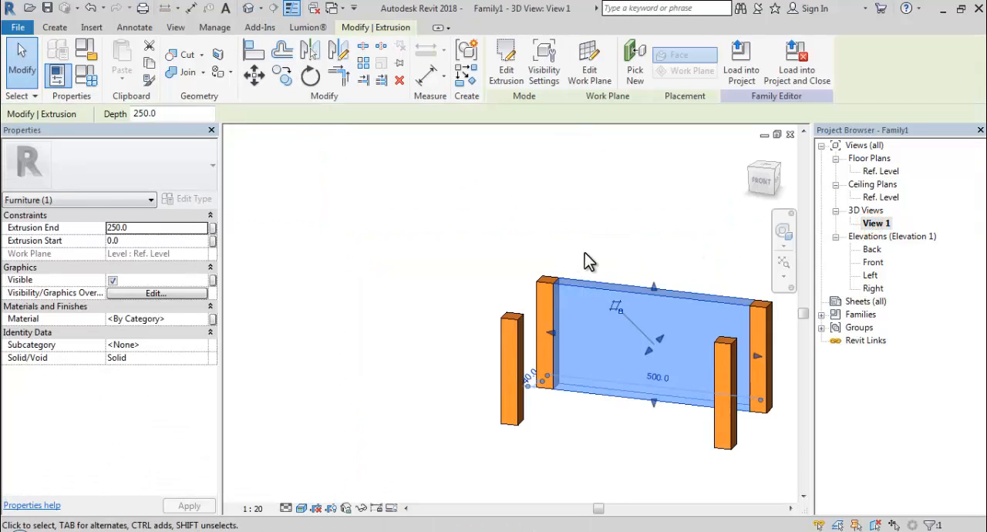
scroll(584, 255, down, 1)
middle_drag(575, 267, 483, 230)
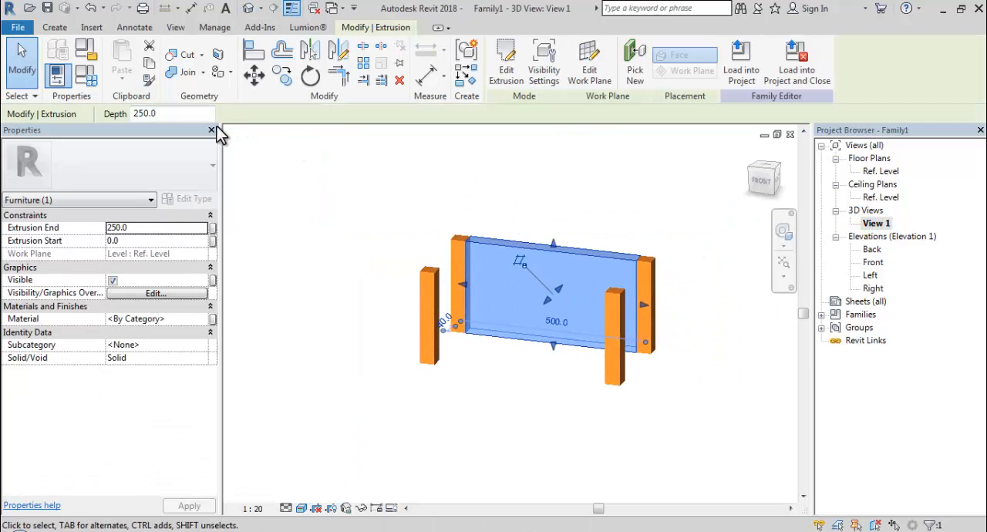
click(130, 240)
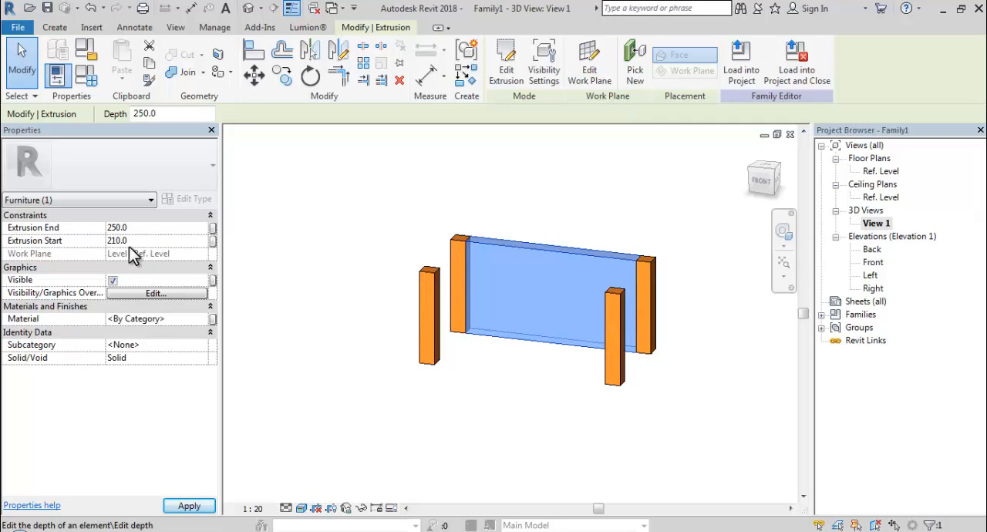
click(521, 308)
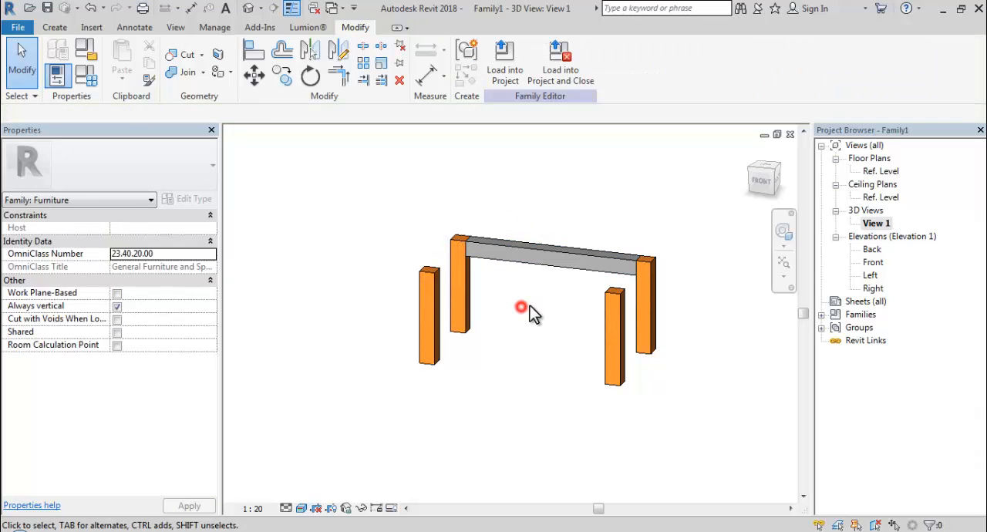
- Assign the Cherry material to the rail between the two posts
shift+middle_drag(583, 242, 511, 201)
click(473, 293)
click(178, 319)
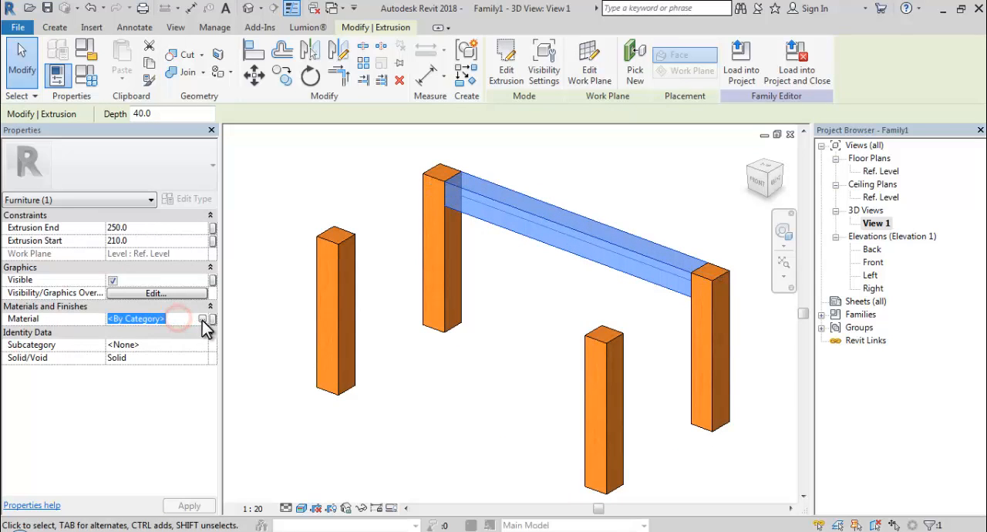
click(202, 319)
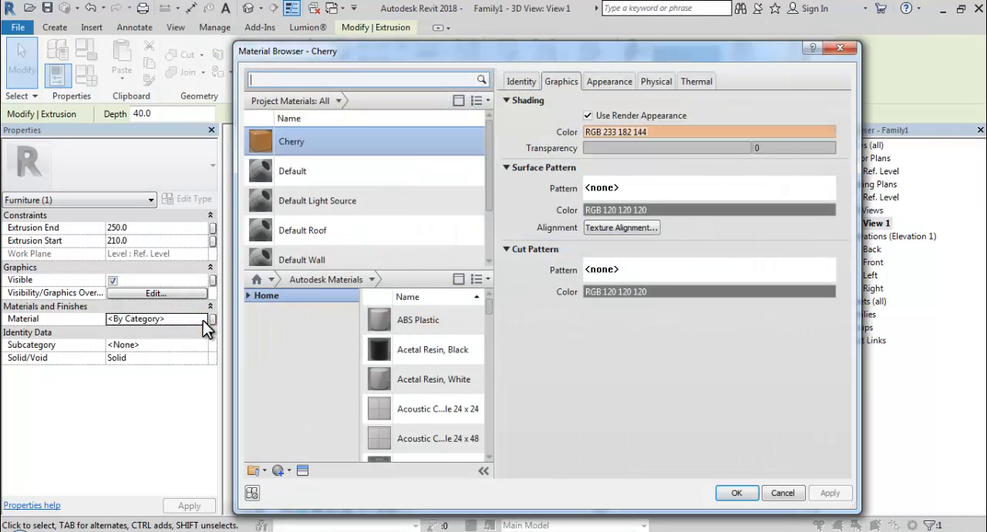
click(737, 494)
click(683, 455)
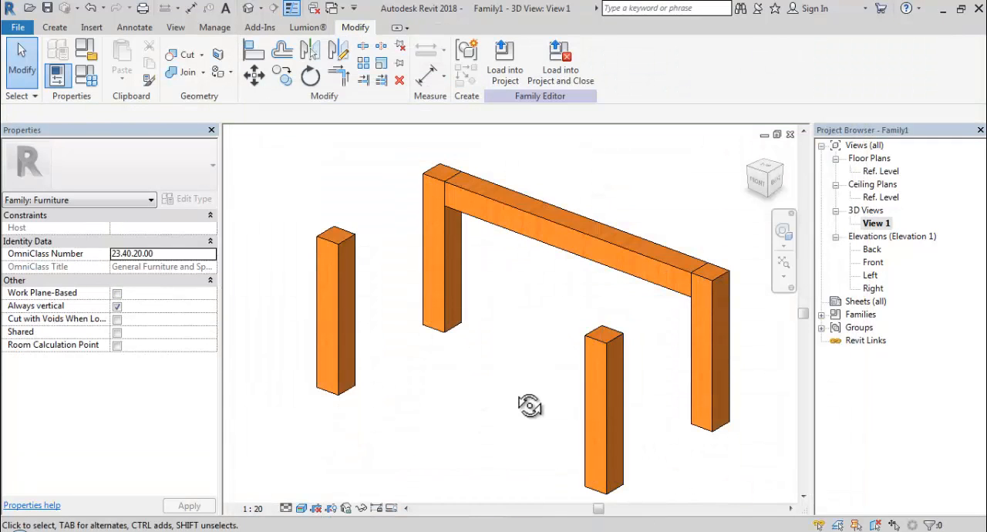
- In the Ref. Level floor plan, copy the Cherry rail 250 mm straight down so it spans the two lower posts
shift+middle_drag(529, 406, 491, 399)
click(437, 263)
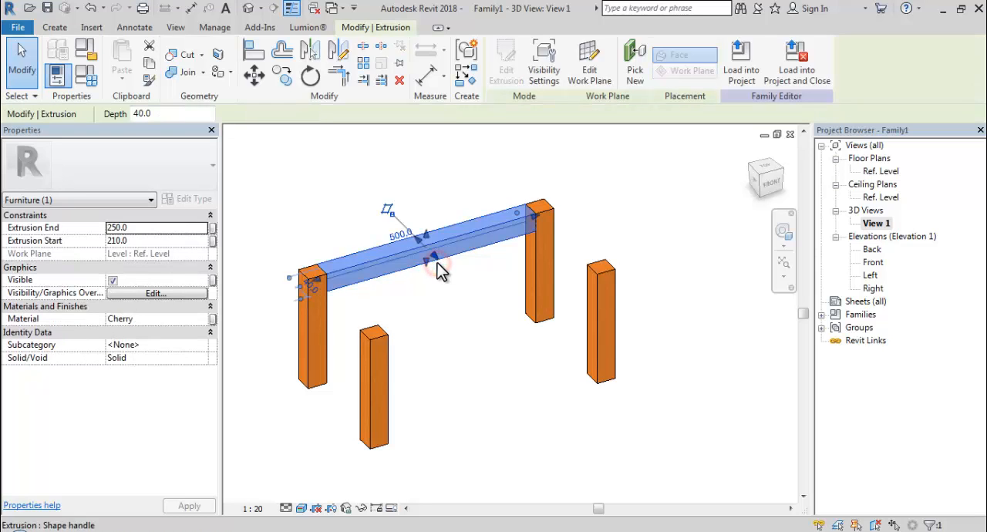
double_click(882, 197)
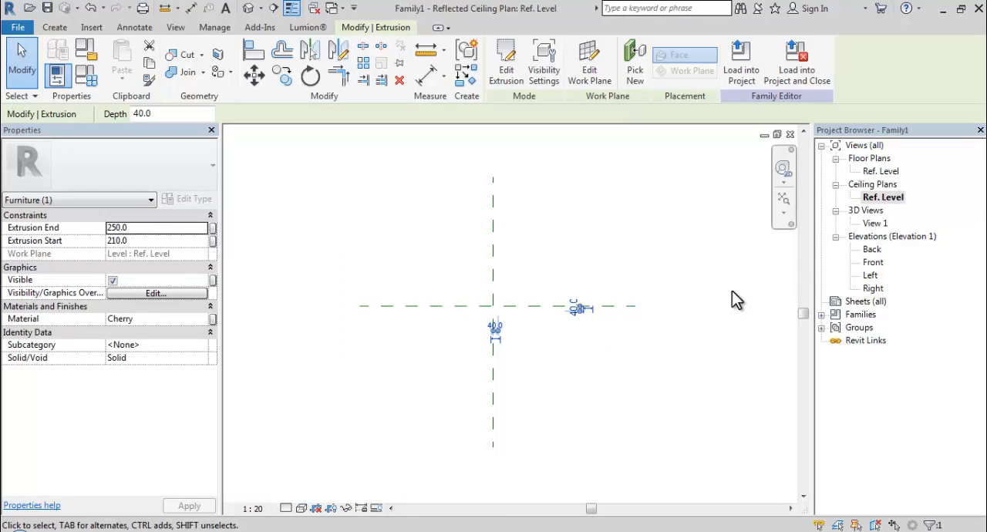
double_click(879, 171)
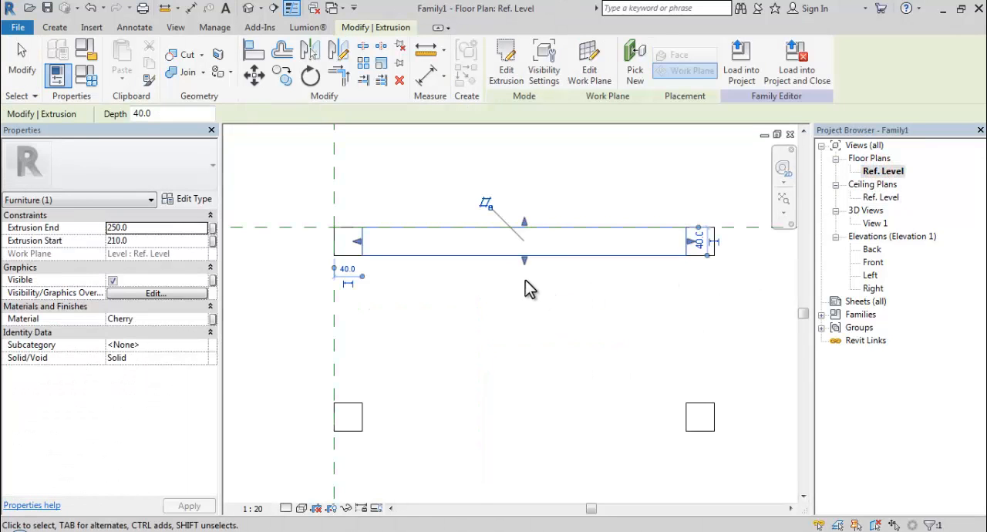
click(283, 75)
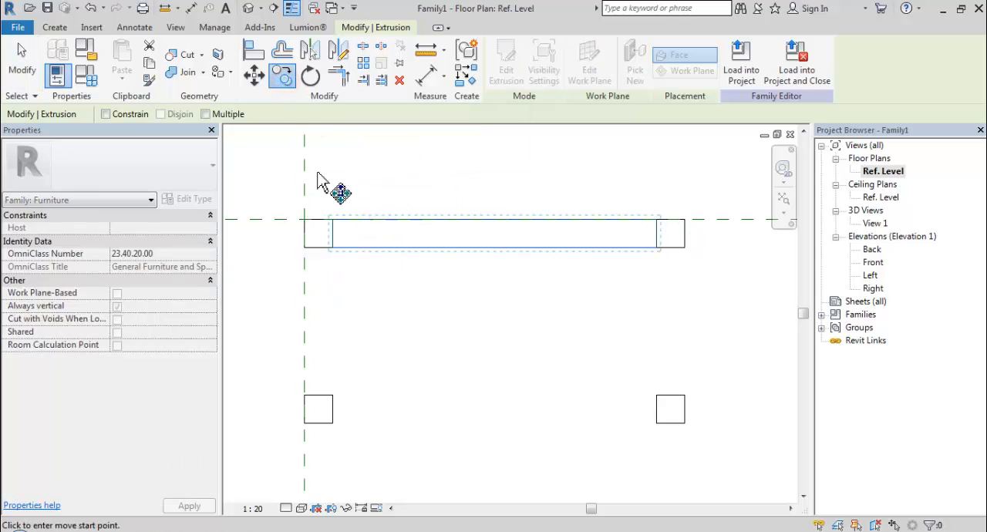
click(659, 249)
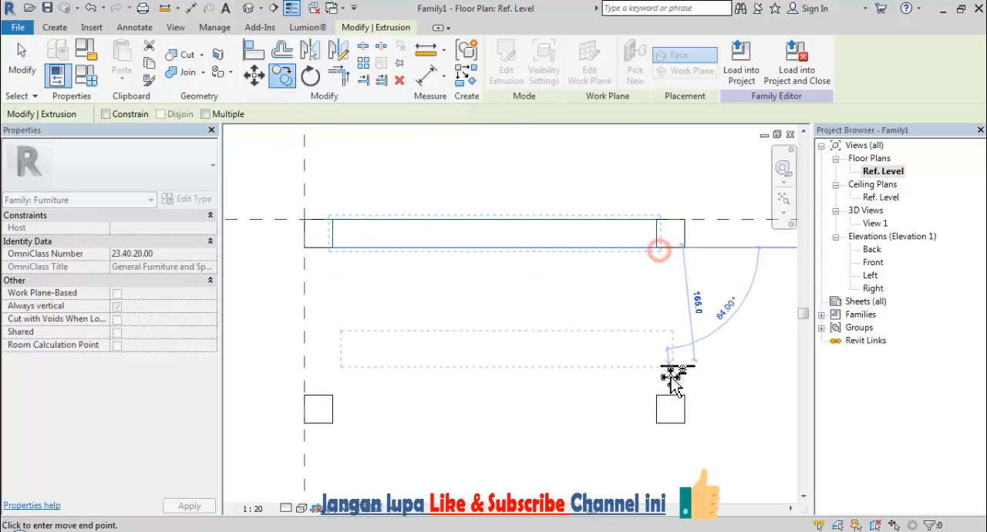
click(656, 422)
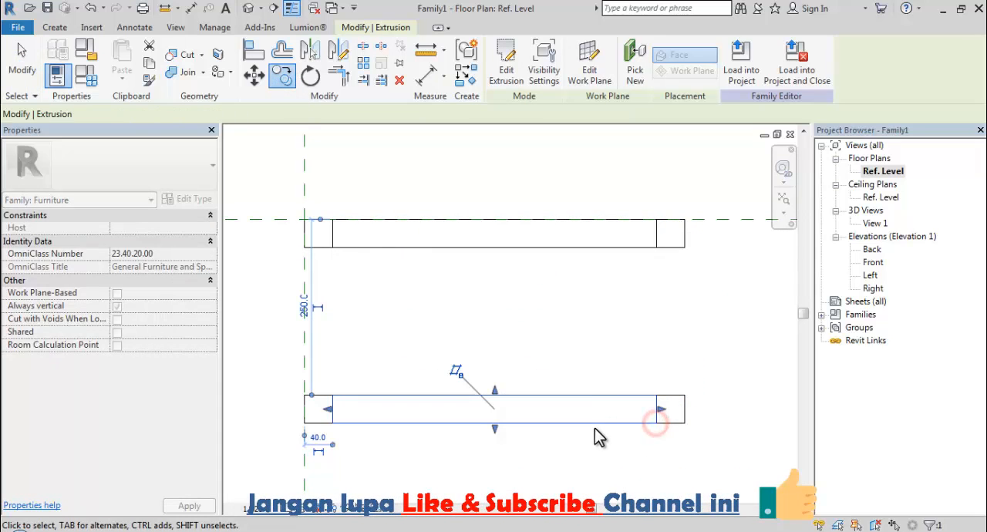
click(604, 447)
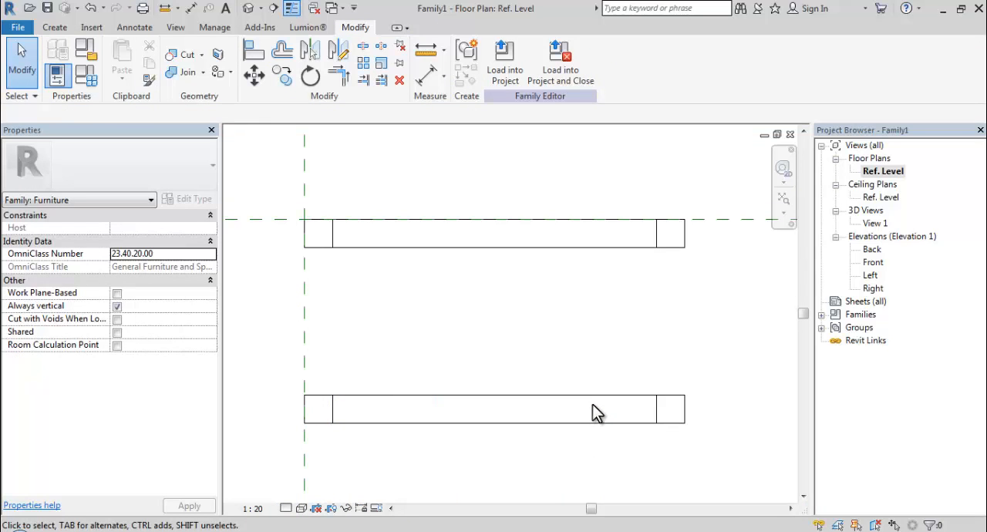
- Start an extrusion and sketch a narrow 290 mm long rectangle from the reference planes' intersection to the midpoint of the lower-left post's bottom edge
middle_drag(590, 347, 609, 315)
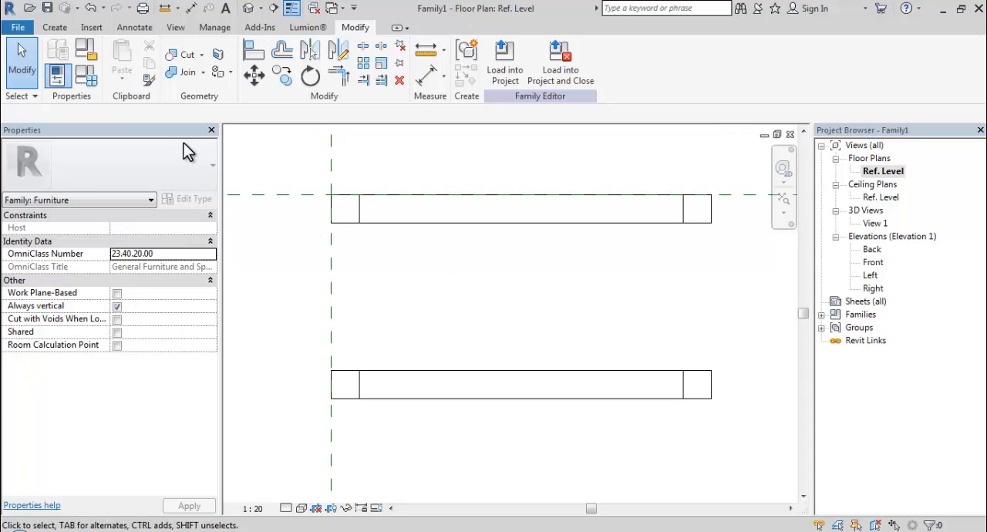
click(52, 30)
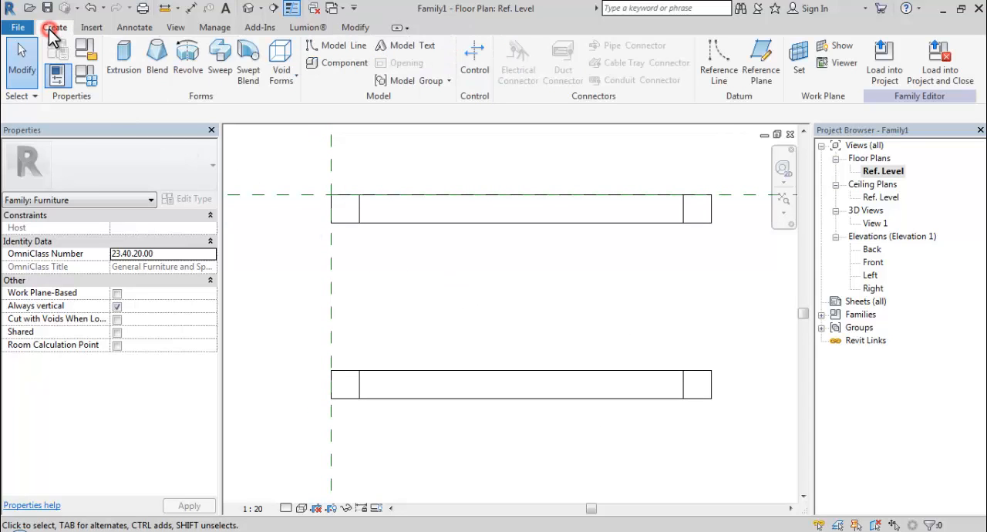
click(124, 58)
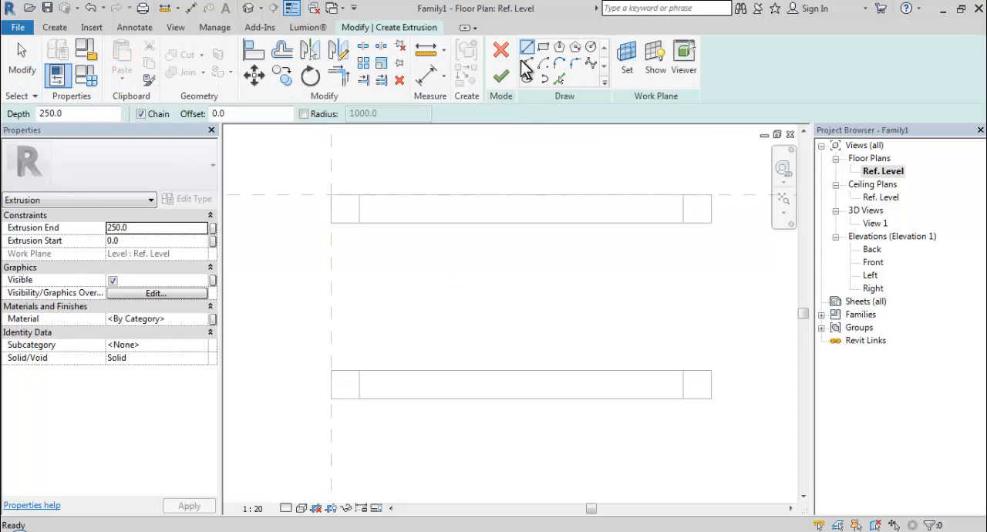
click(544, 49)
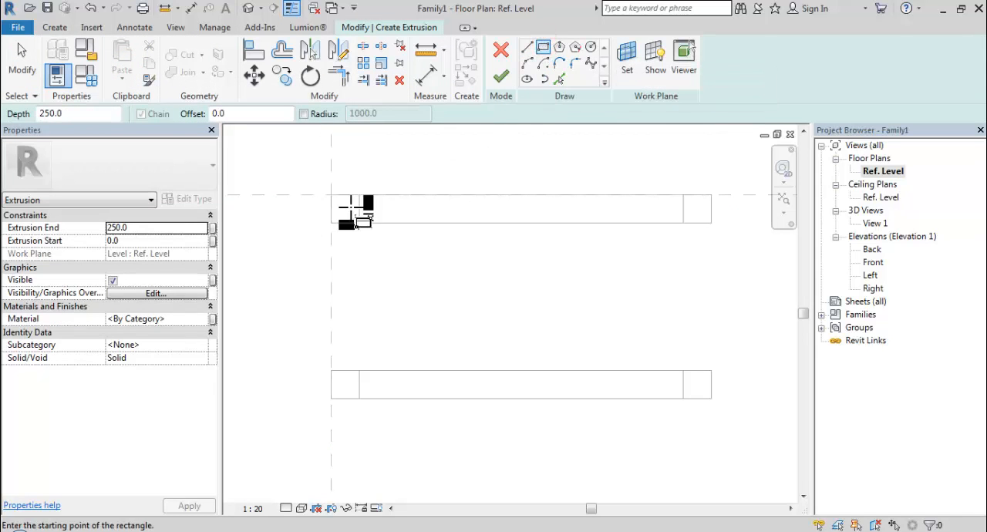
click(331, 194)
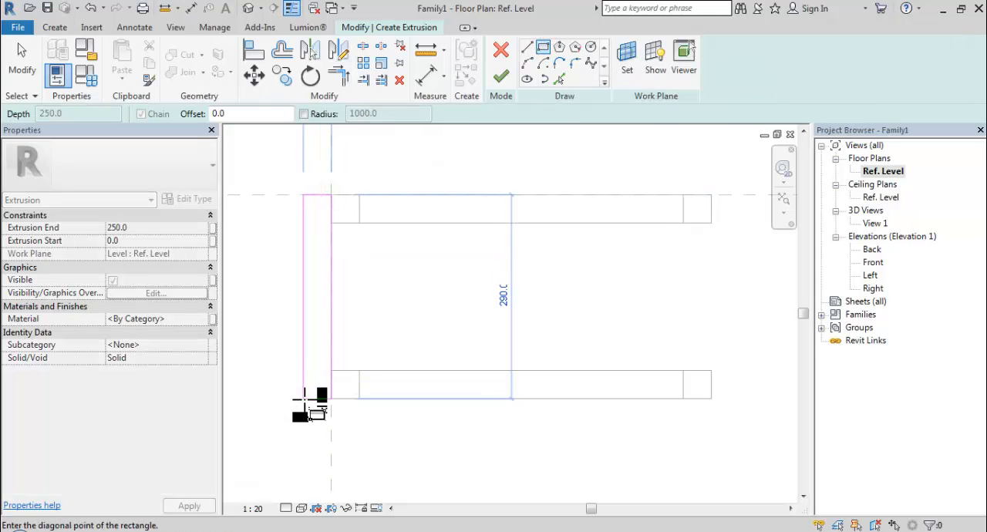
click(345, 399)
key(Escape)
scroll(347, 274, up, 1)
middle_drag(348, 277, 454, 276)
key(Escape)
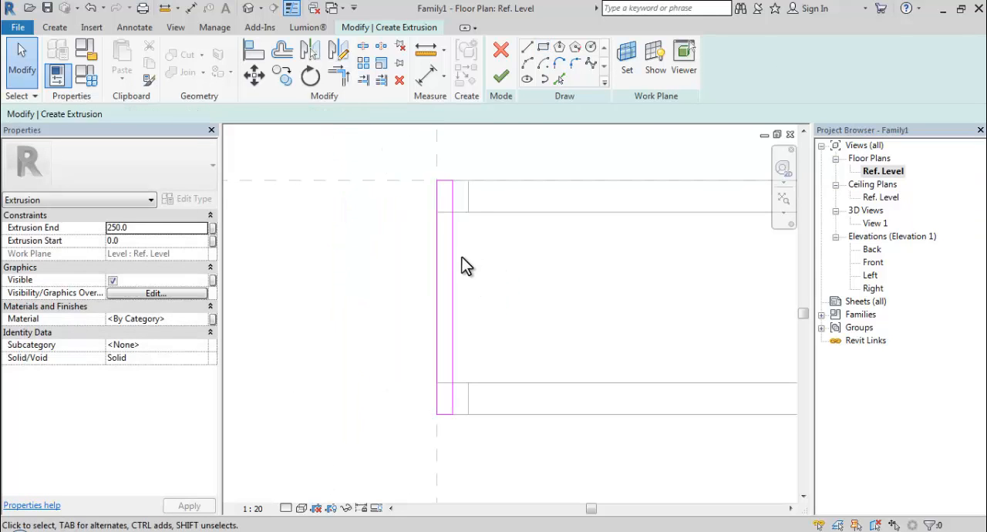
- Move the rectangle's inner long edge to 9 mm outside the vertical reference plane and finish the extrusion
click(454, 262)
drag(454, 268, 416, 274)
scroll(431, 154, up, 2)
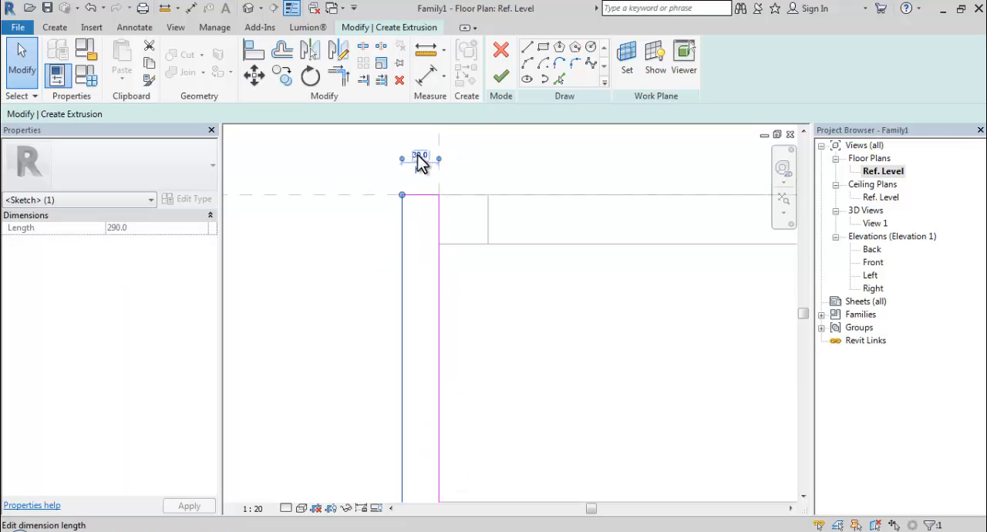
click(417, 153)
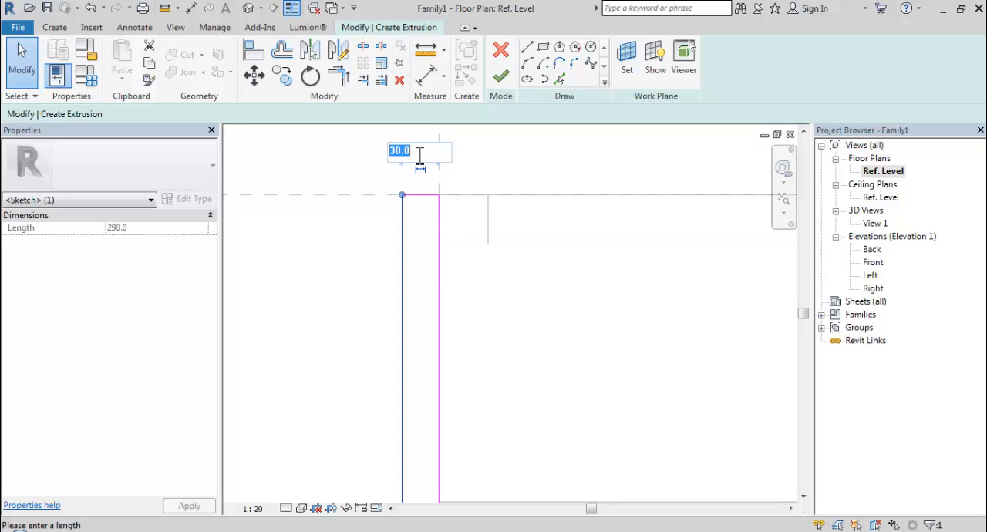
text(9)
key(Return)
click(535, 289)
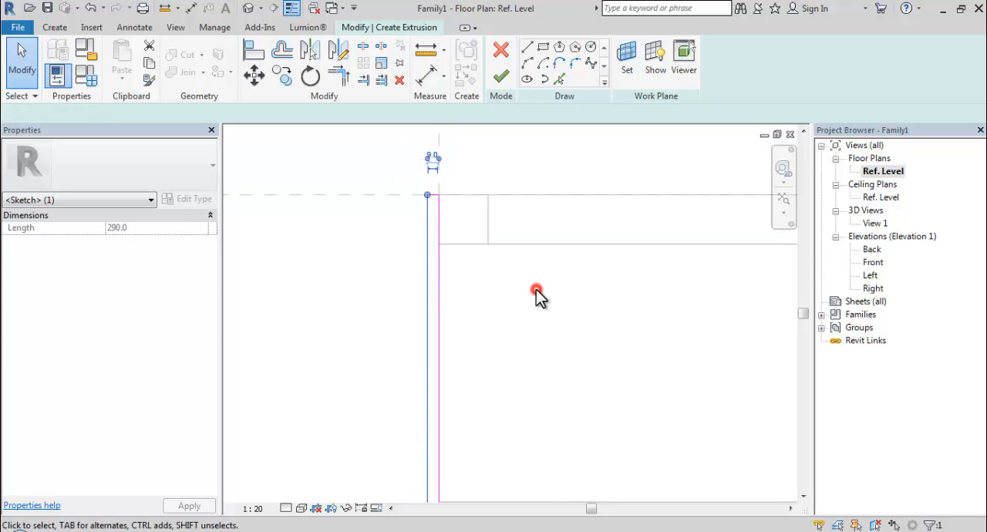
scroll(405, 239, down, 2)
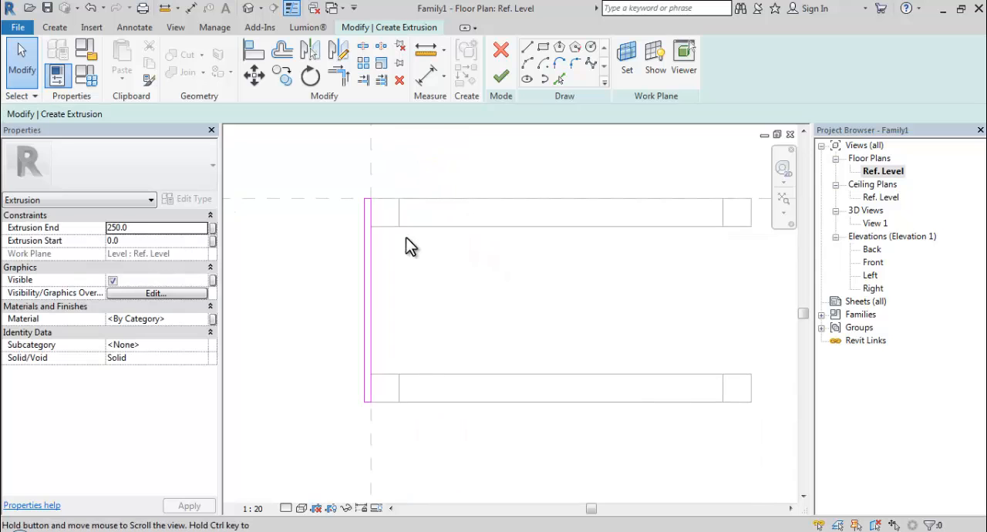
click(498, 78)
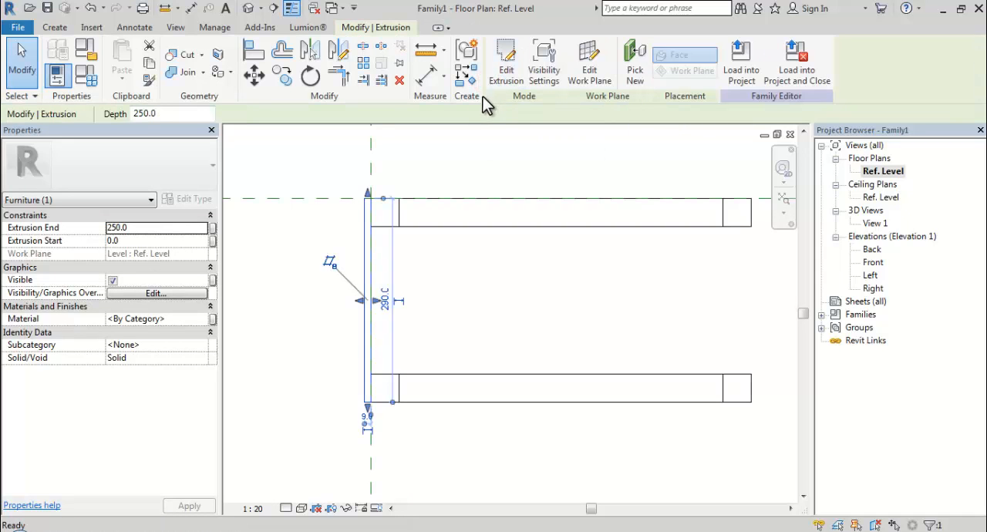
- In the 3D view View 1, set the new end panel's extrusion start to 120 mm
double_click(877, 223)
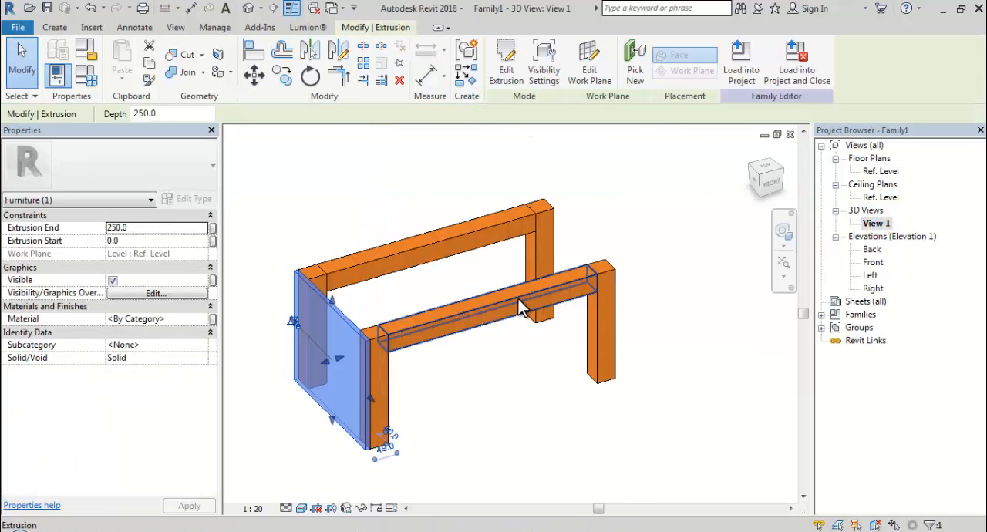
click(118, 240)
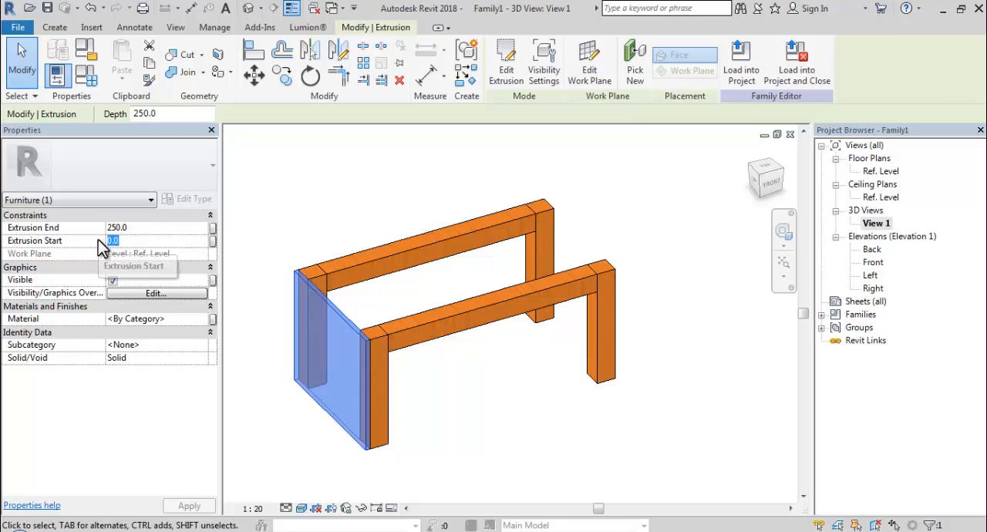
text(12)
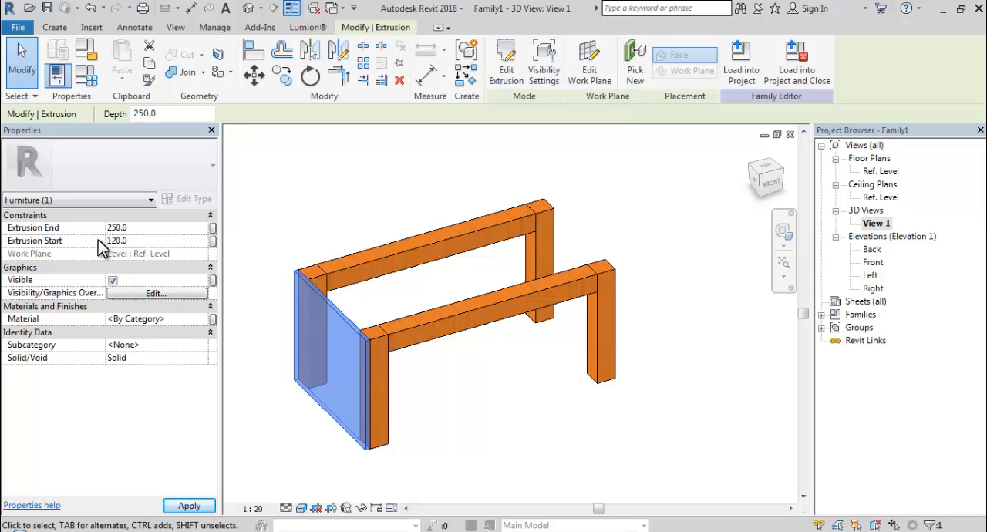
click(425, 279)
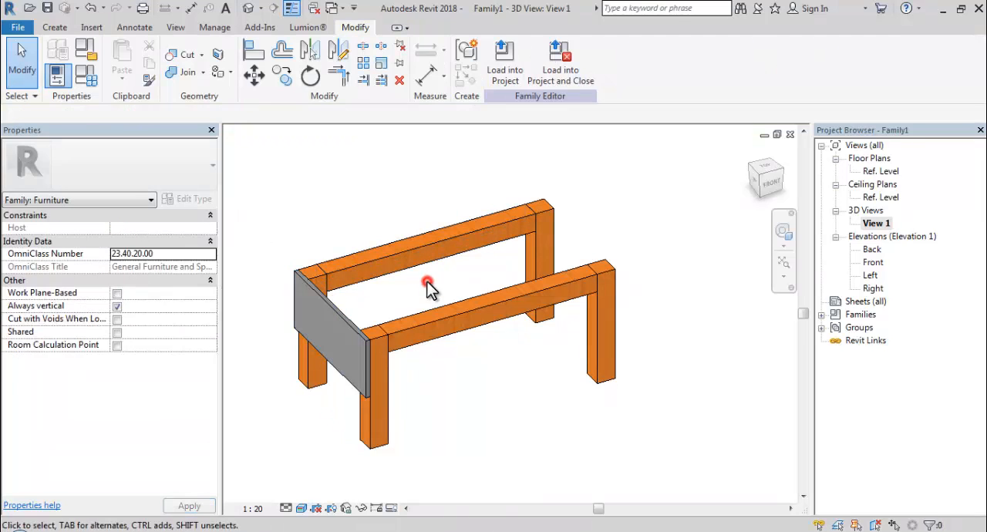
- Assign the Cherry material to the end panel across the two left posts
shift+middle_drag(429, 287, 656, 322)
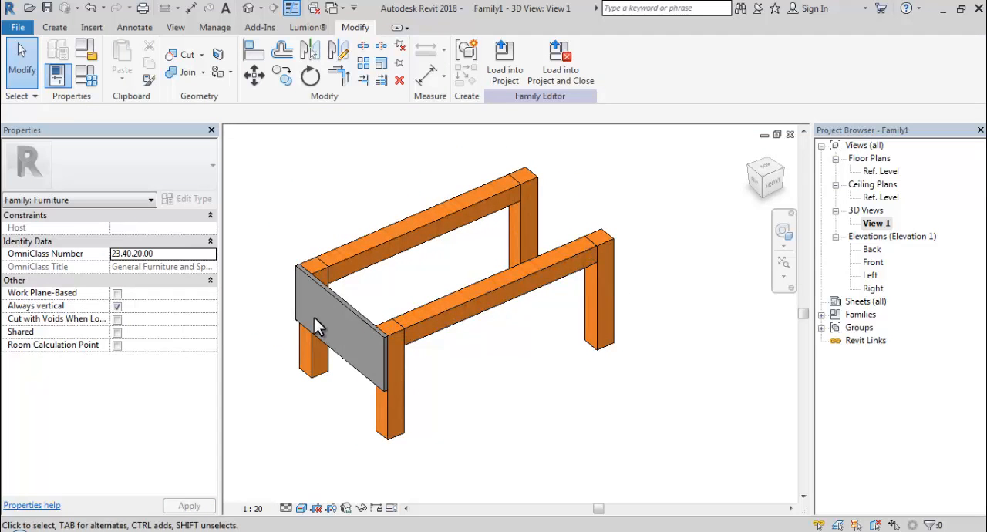
click(339, 303)
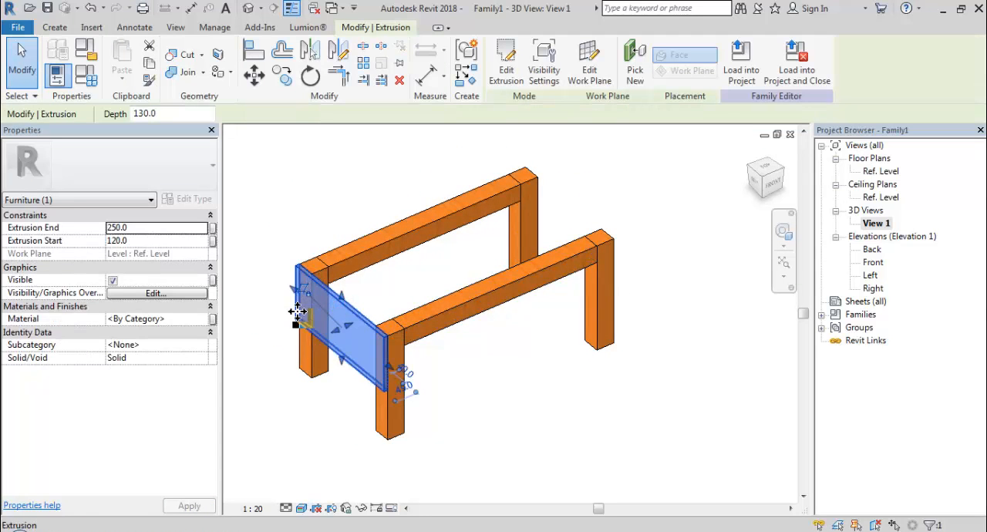
click(183, 320)
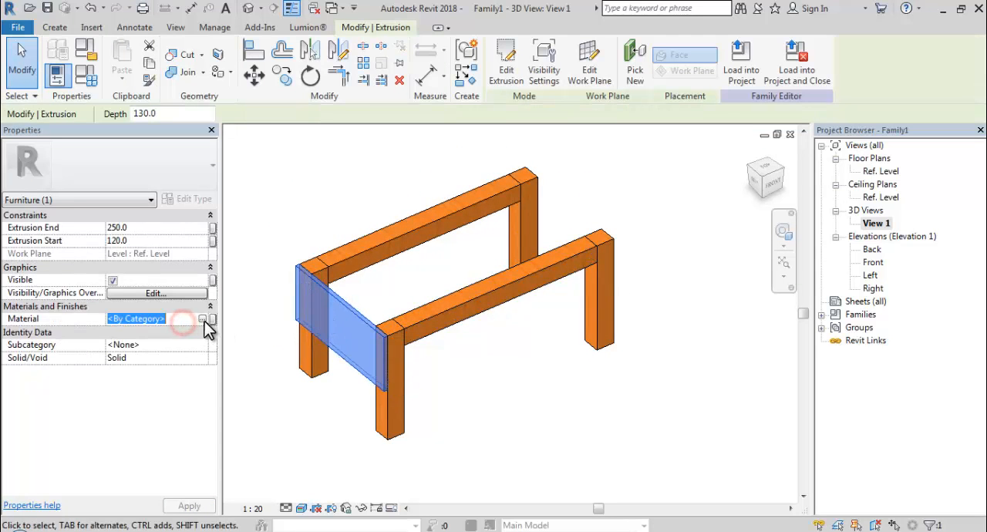
click(205, 319)
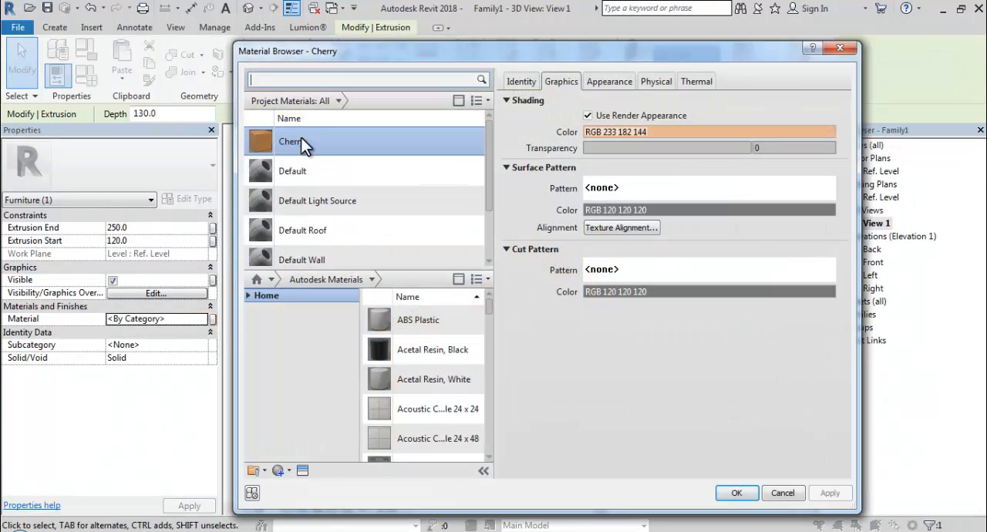
click(299, 141)
click(734, 494)
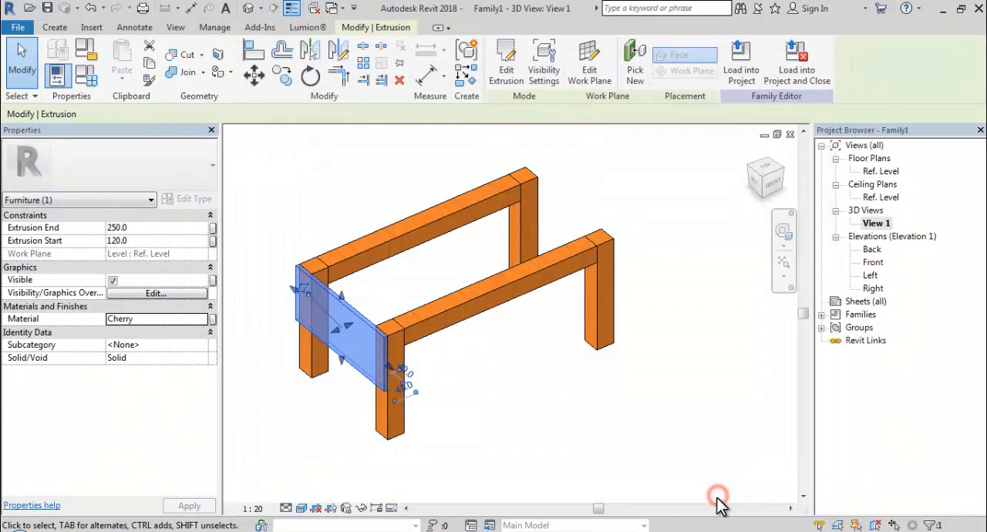
click(573, 425)
shift+middle_drag(513, 396, 425, 306)
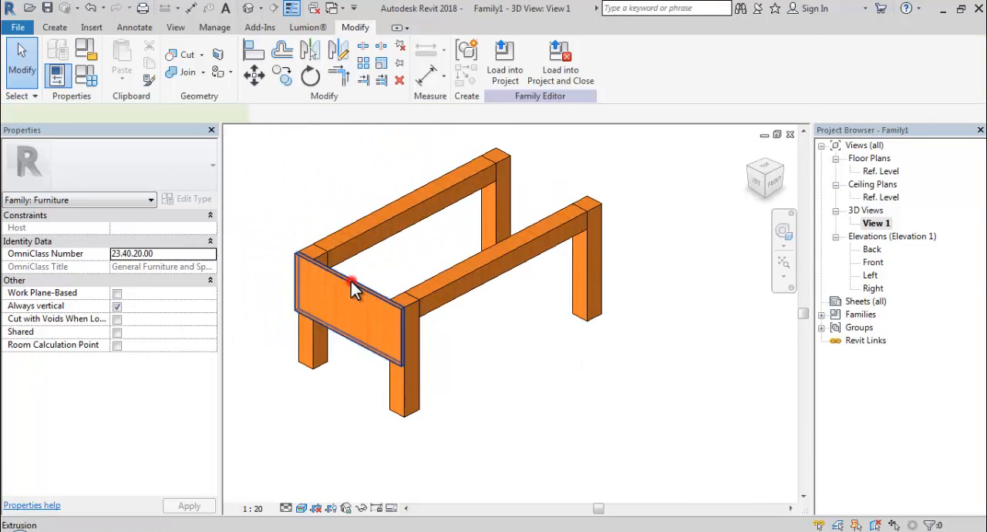
- In the Ref. Level floor plan, copy the left end panel from its upper-left corner to the outer top corner of the upper-right post
click(407, 279)
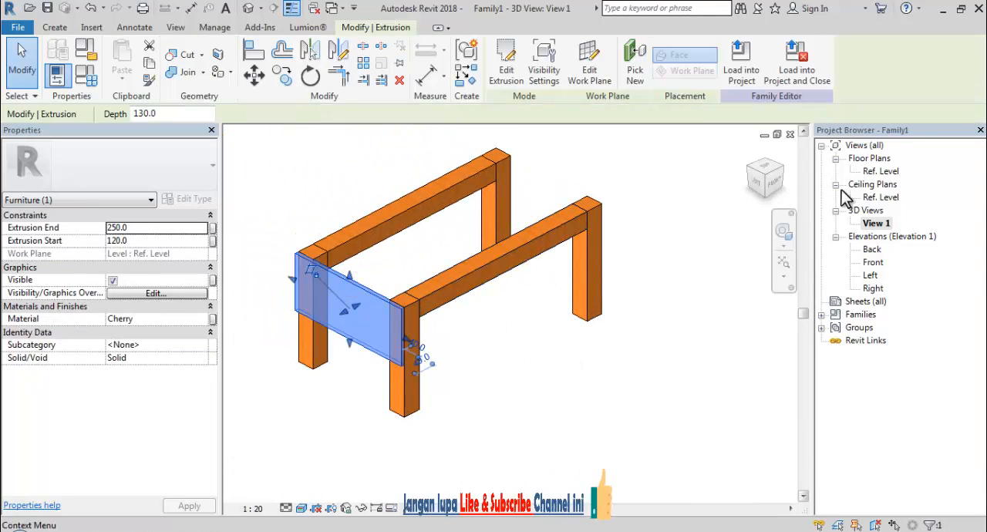
double_click(886, 171)
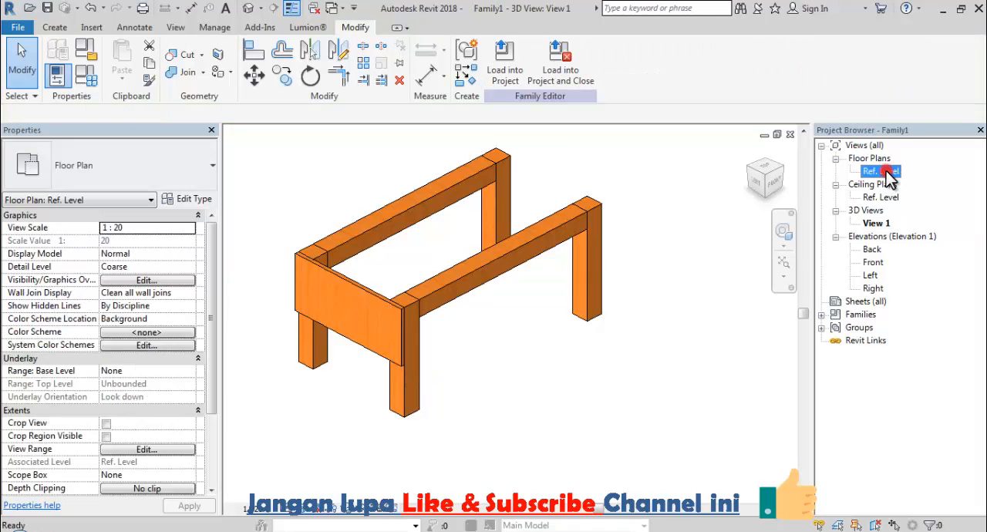
middle_drag(597, 279, 518, 300)
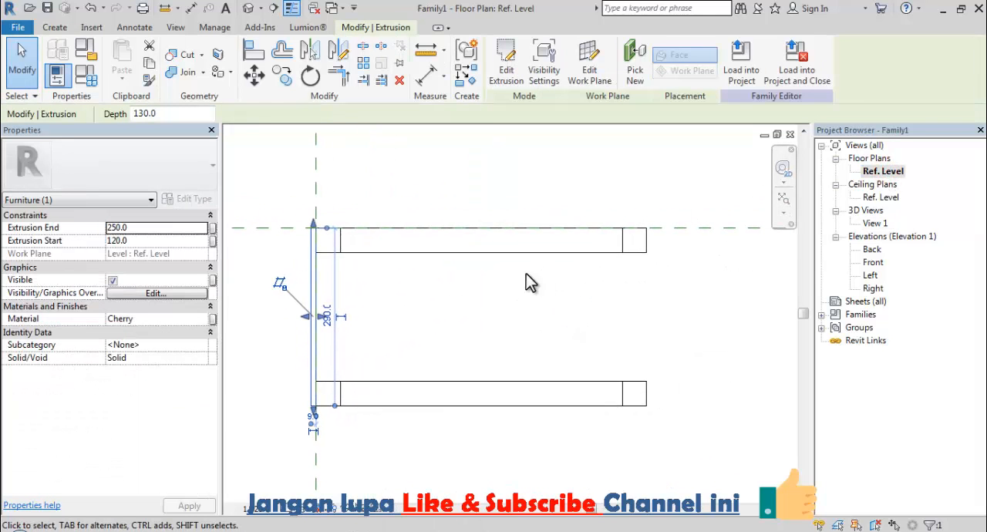
click(279, 83)
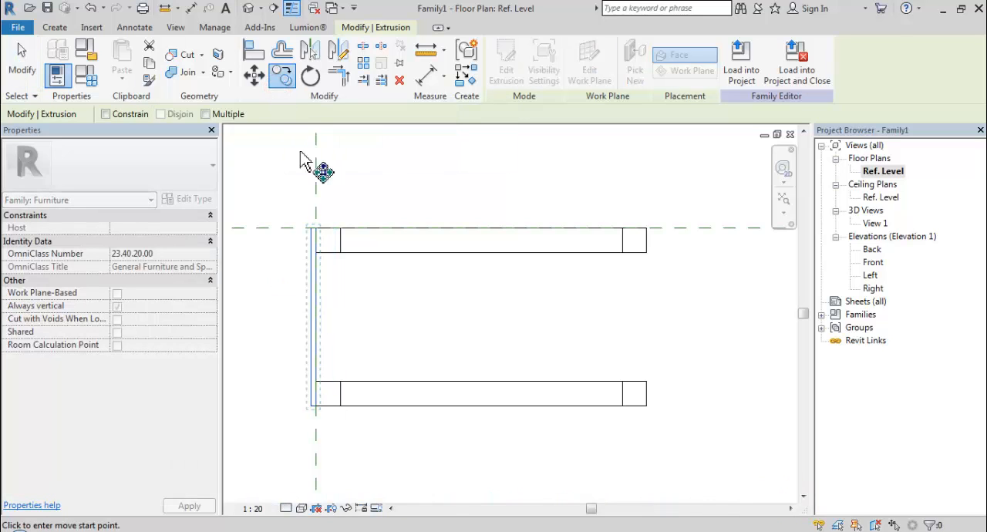
click(312, 229)
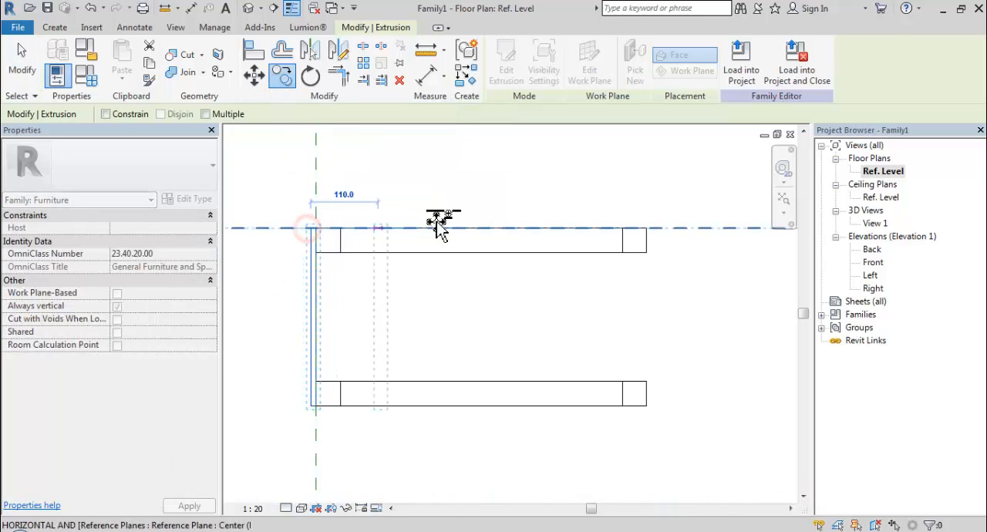
click(646, 228)
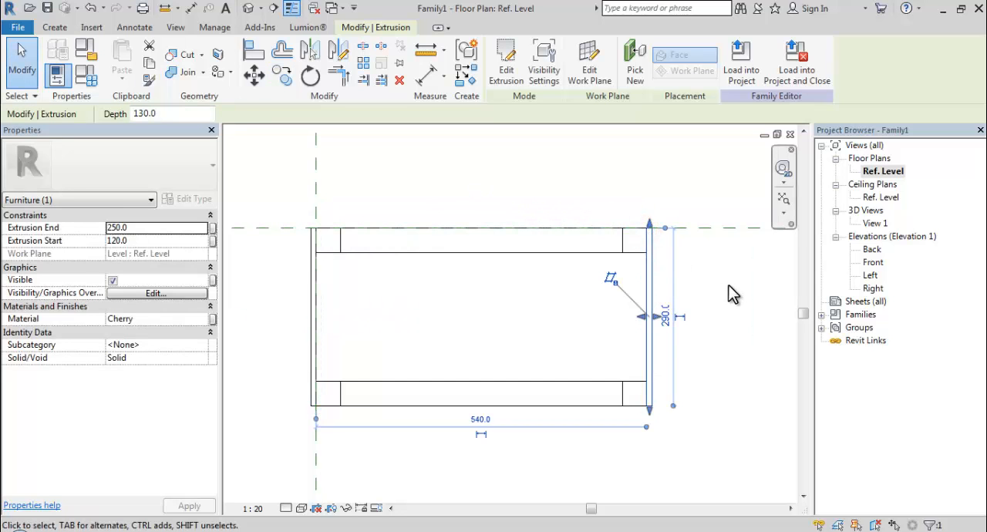
click(728, 285)
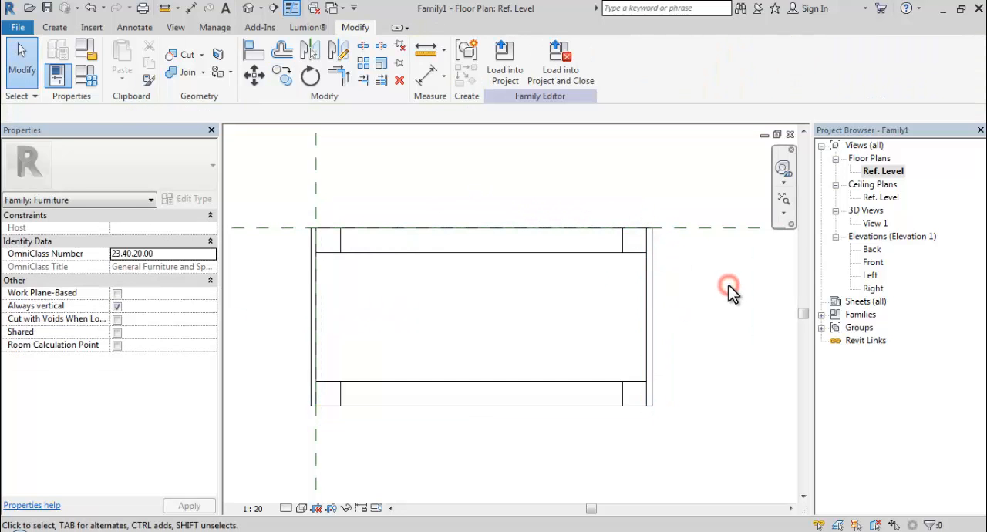
double_click(875, 223)
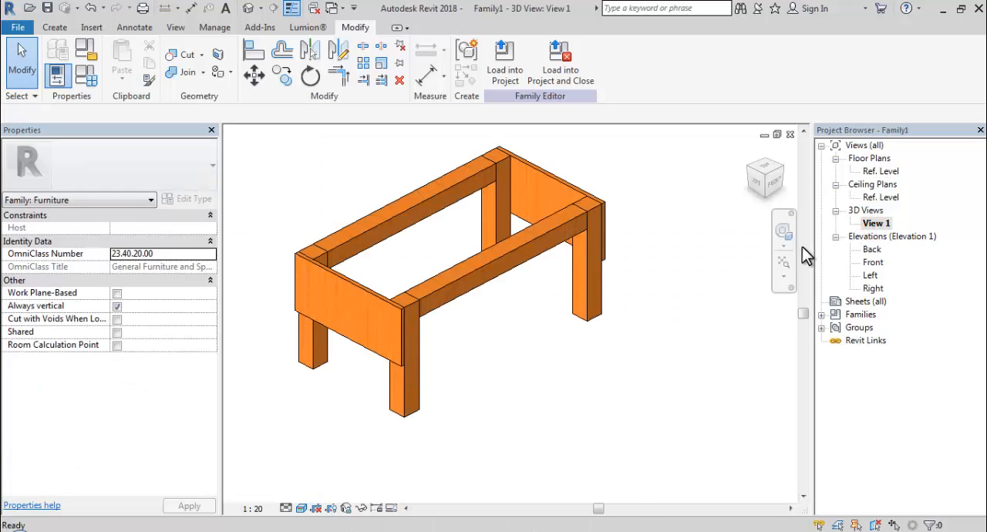
shift+middle_drag(639, 274, 336, 304)
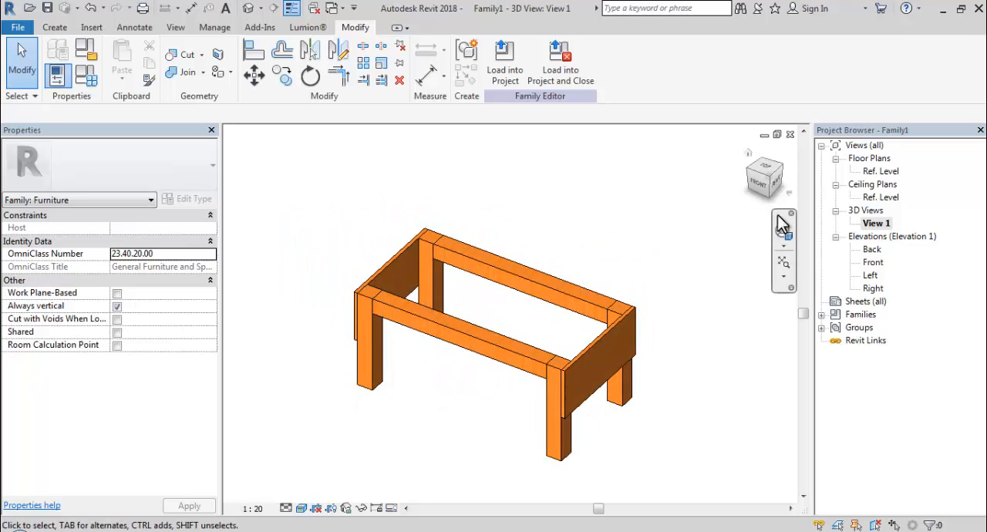
- In the Ref. Level floor plan, start an extrusion and sketch a rectangle spanning the outer opposite corners of the two end panels
double_click(881, 172)
scroll(625, 266, down, 2)
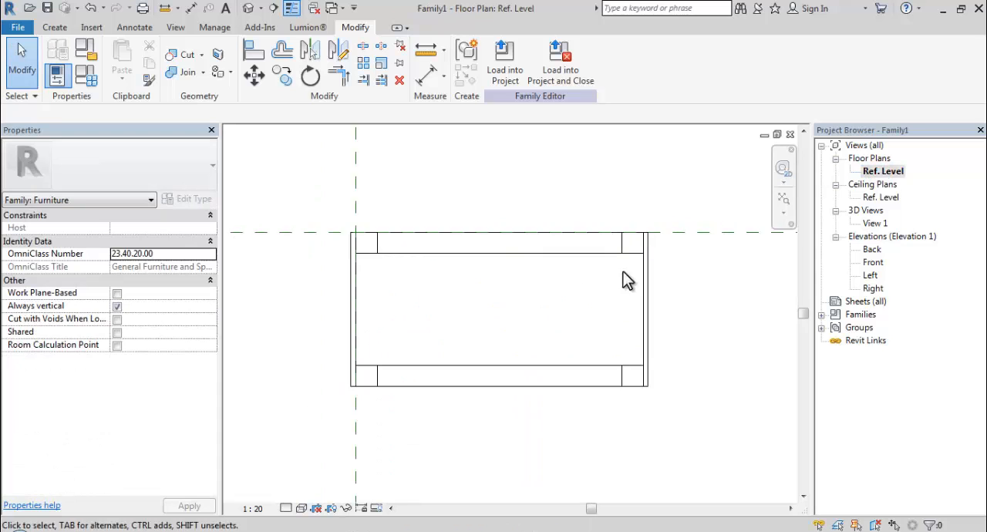
click(58, 29)
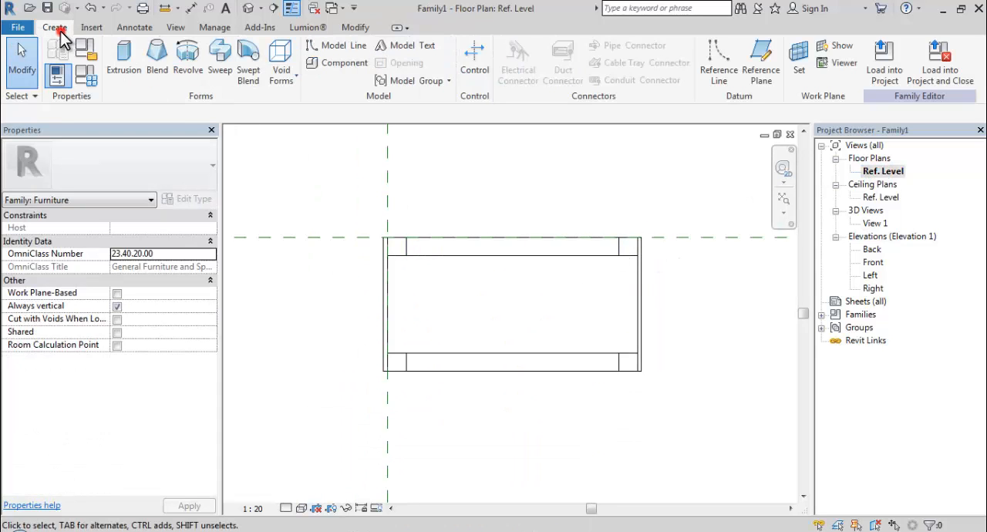
click(115, 74)
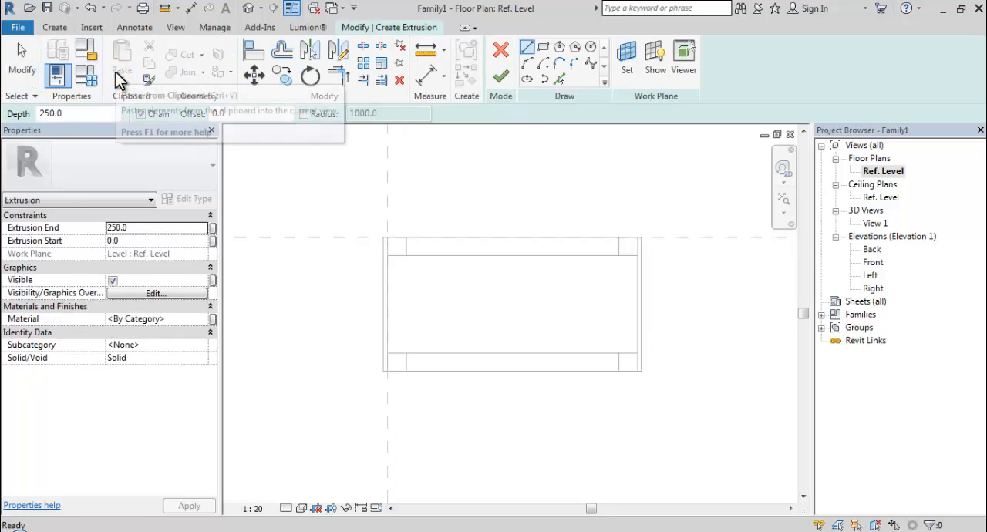
click(543, 48)
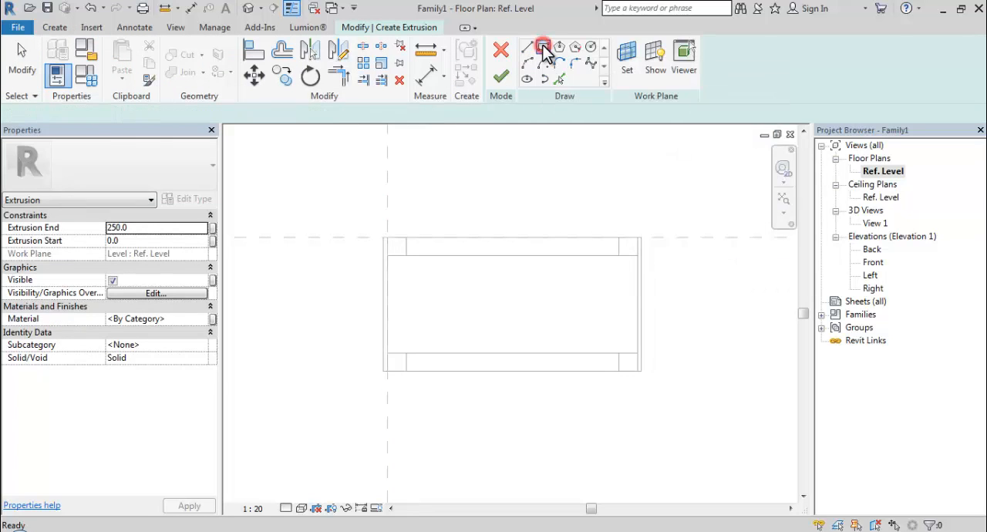
scroll(388, 238, up, 3)
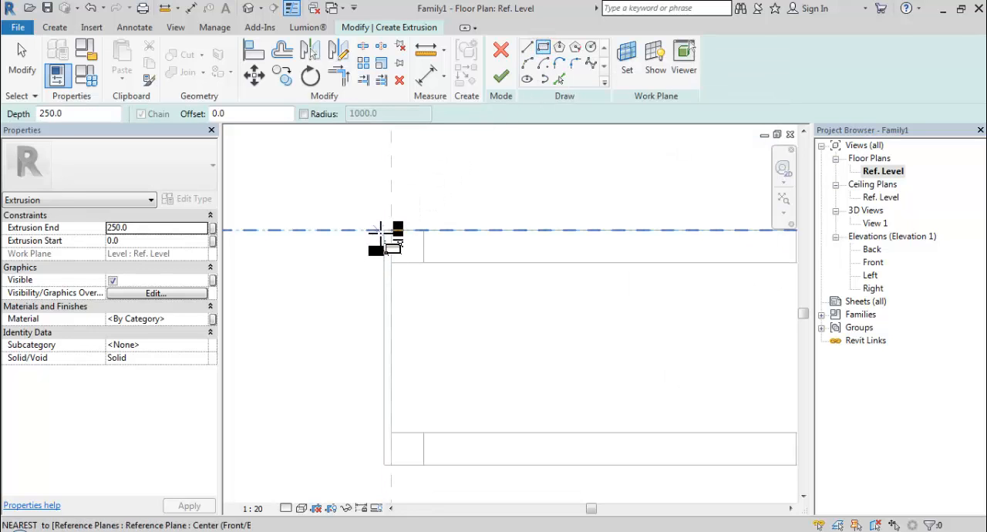
click(383, 232)
scroll(384, 235, down, 2)
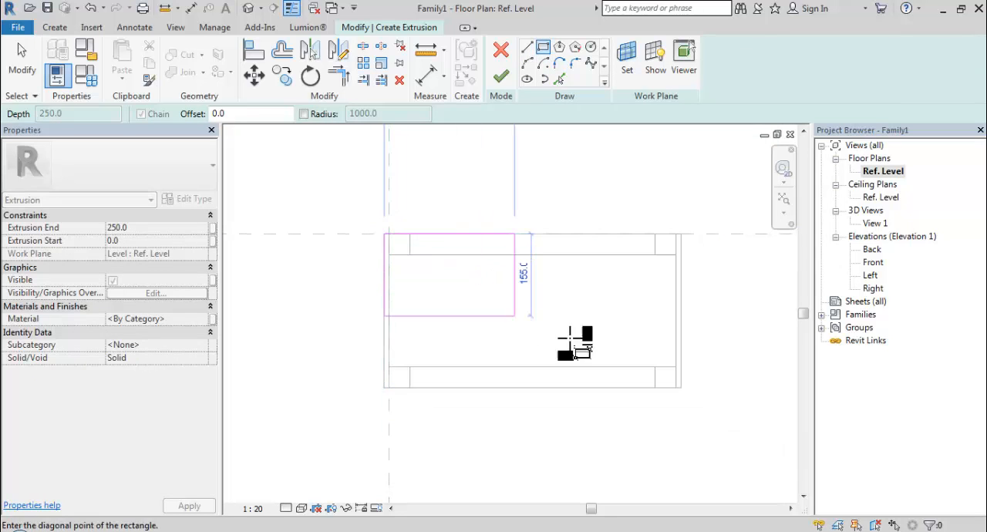
scroll(708, 392, up, 2)
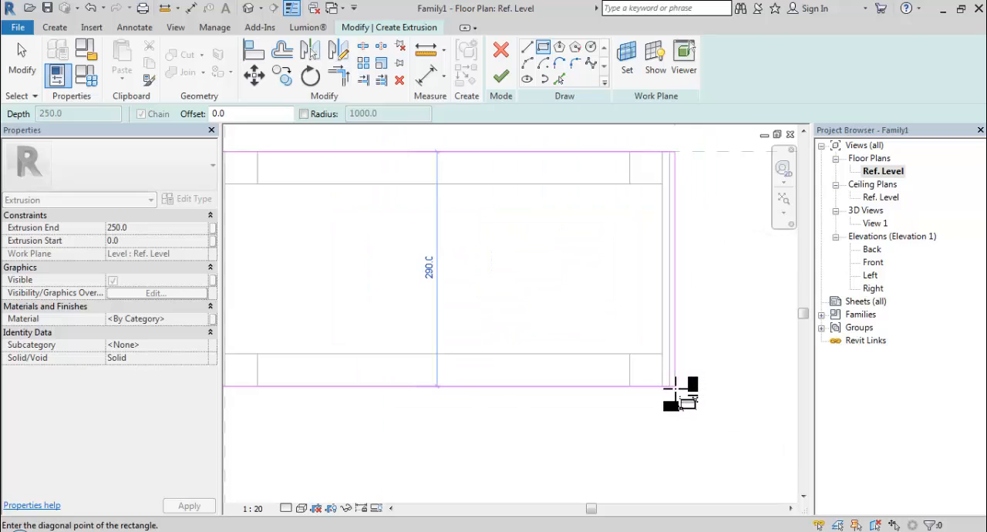
click(667, 385)
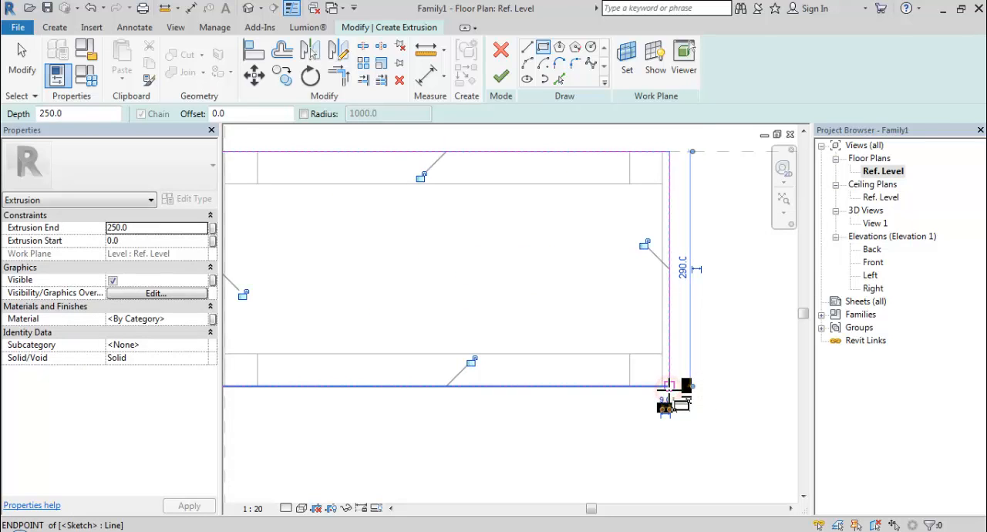
scroll(665, 388, down, 2)
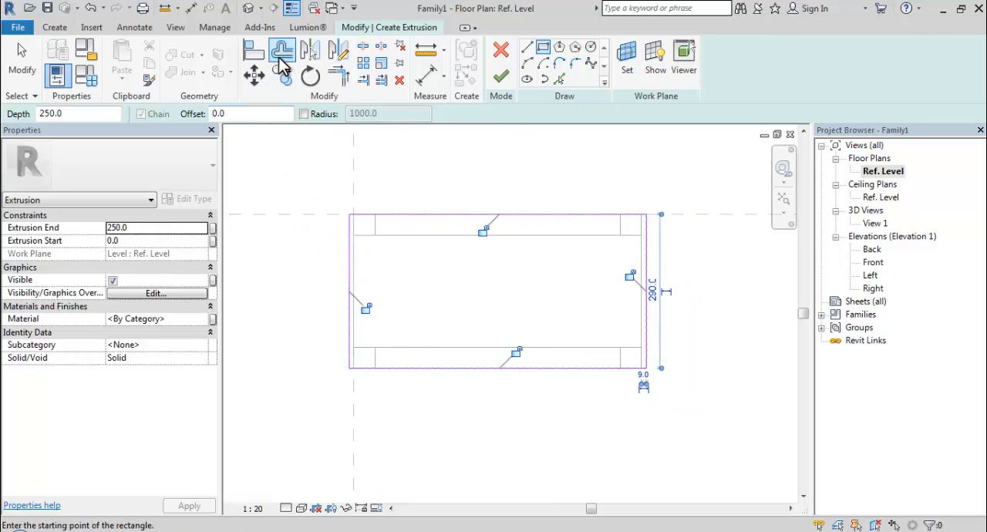
- Offset both short edges of the tabletop sketch outward by 50 mm without keeping copies
click(282, 65)
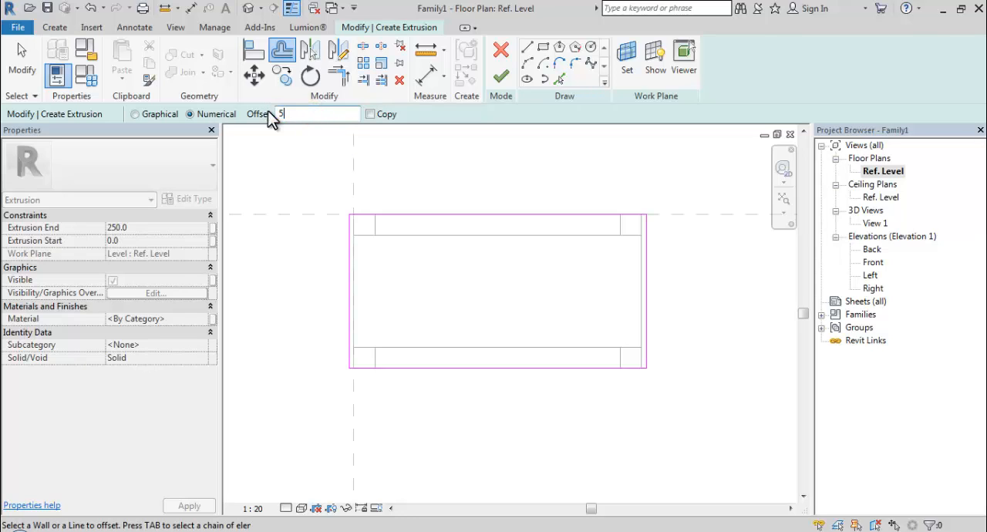
click(331, 173)
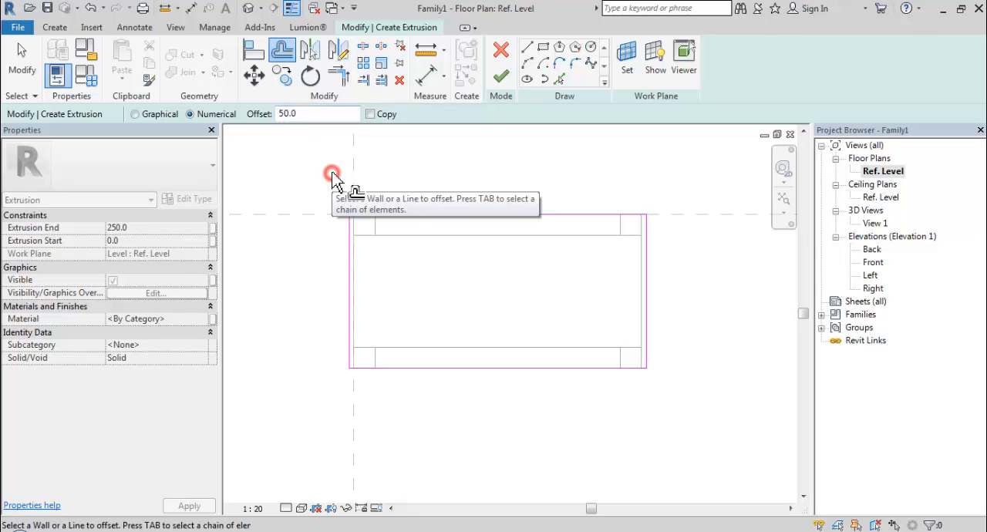
middle_drag(331, 173, 330, 173)
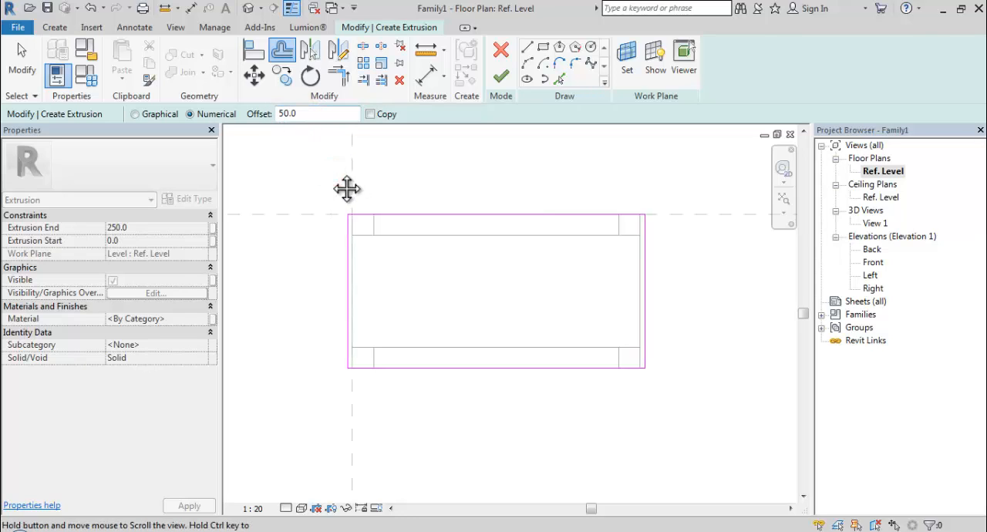
click(346, 270)
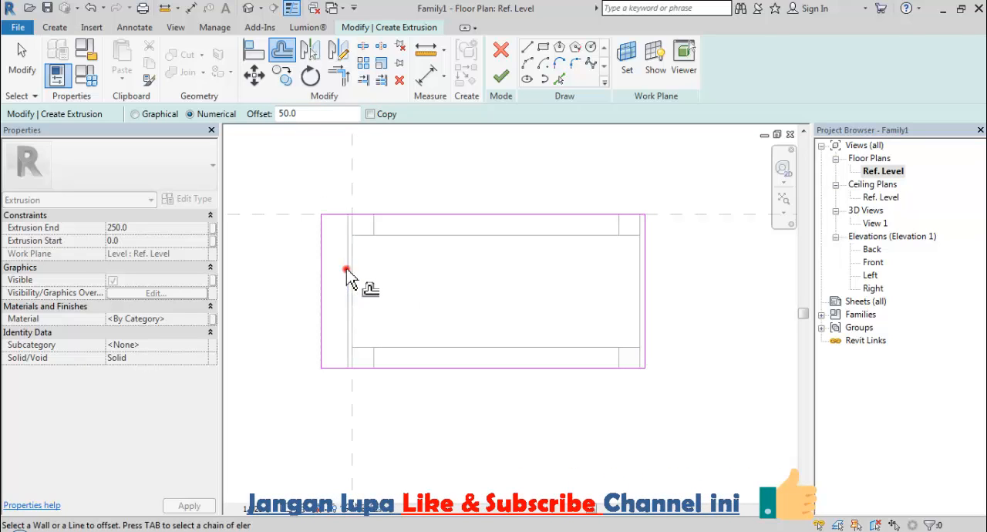
click(642, 302)
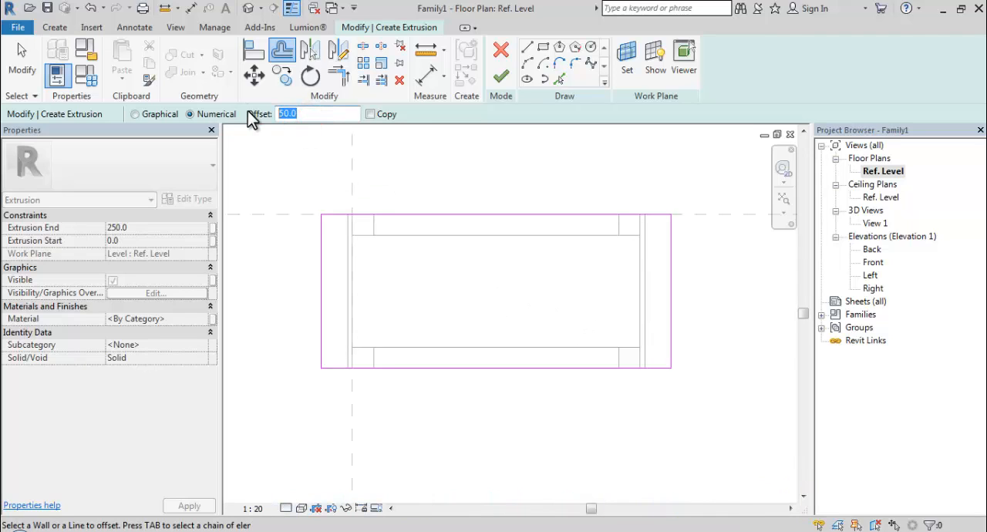
- Offset both long edges of the tabletop sketch outward by 30 mm and finish the extrusion
text(30)
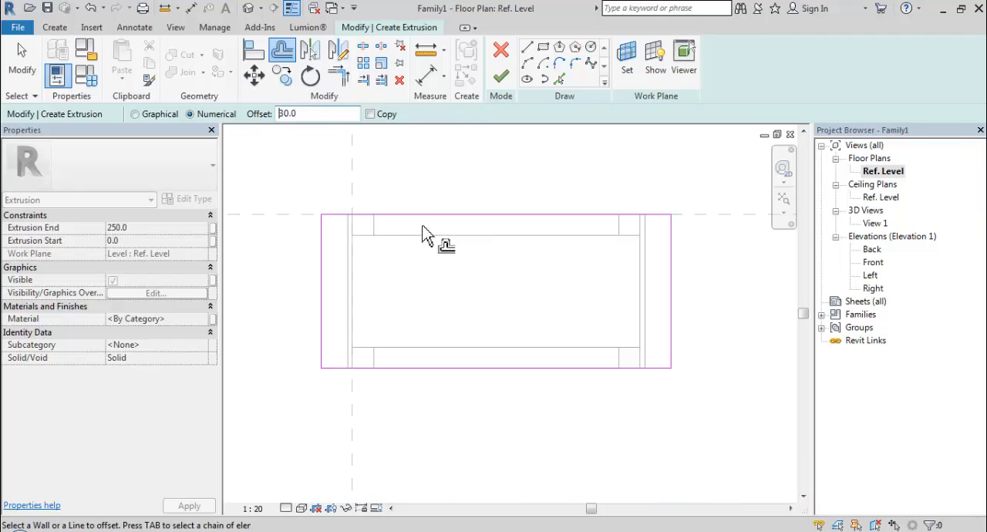
click(430, 222)
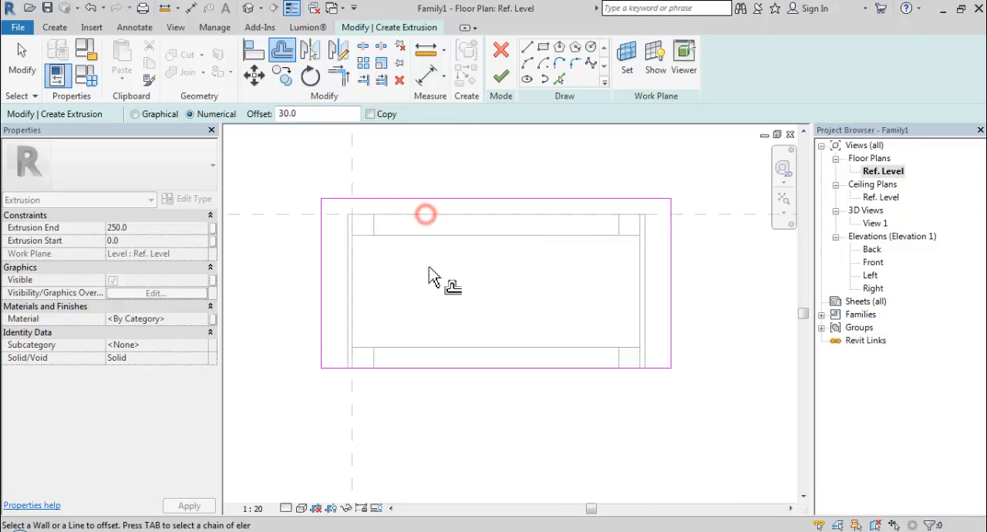
click(430, 377)
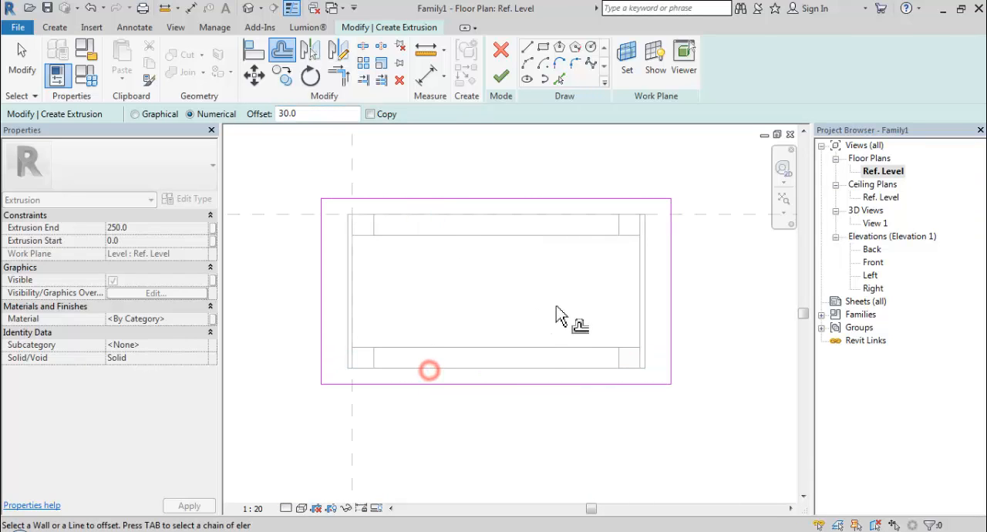
click(500, 80)
- In the 3D view View 1, set the tabletop's extrusion start to 250 mm and its extrusion end to 259 mm
double_click(874, 224)
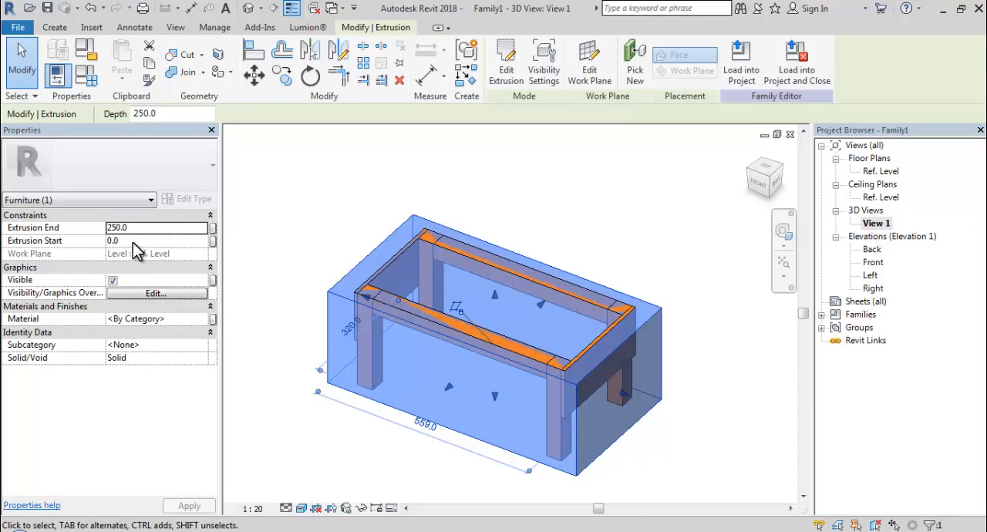
click(135, 242)
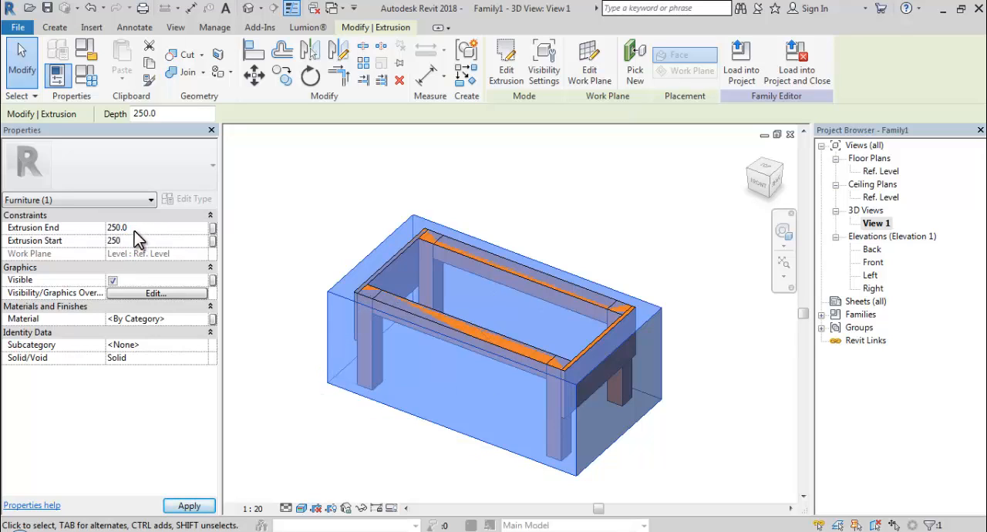
click(135, 227)
click(296, 222)
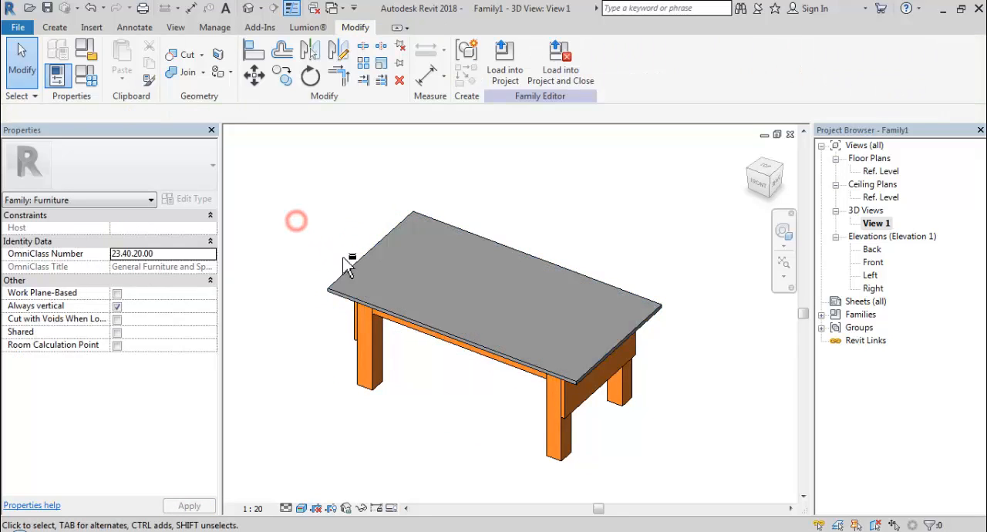
- Assign the Cherry material to the tabletop and check the finished table in the 3D view
shift+middle_drag(347, 265, 405, 262)
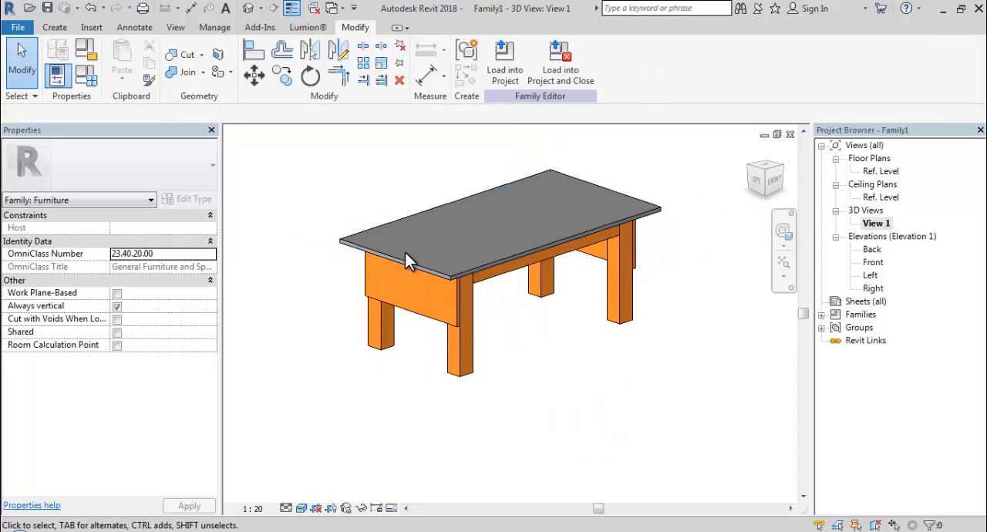
click(403, 259)
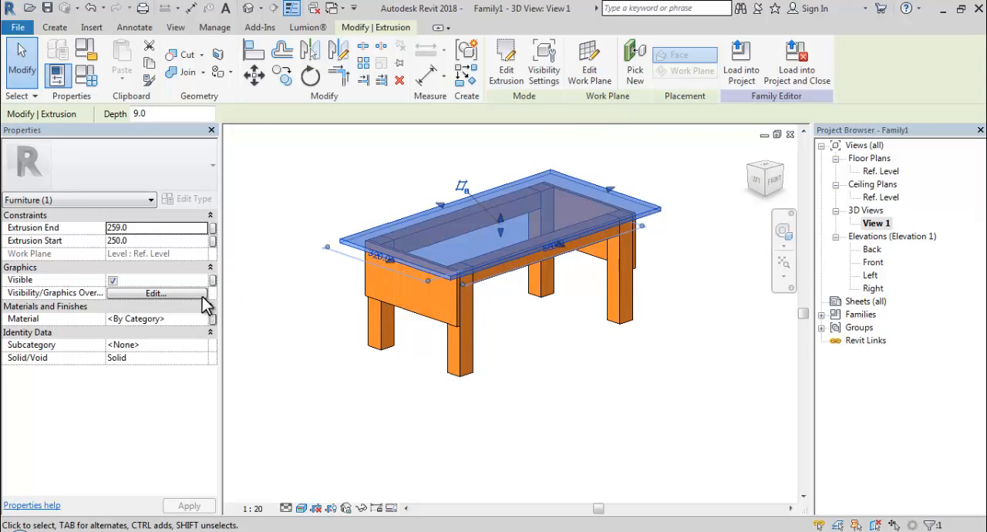
click(187, 321)
click(204, 320)
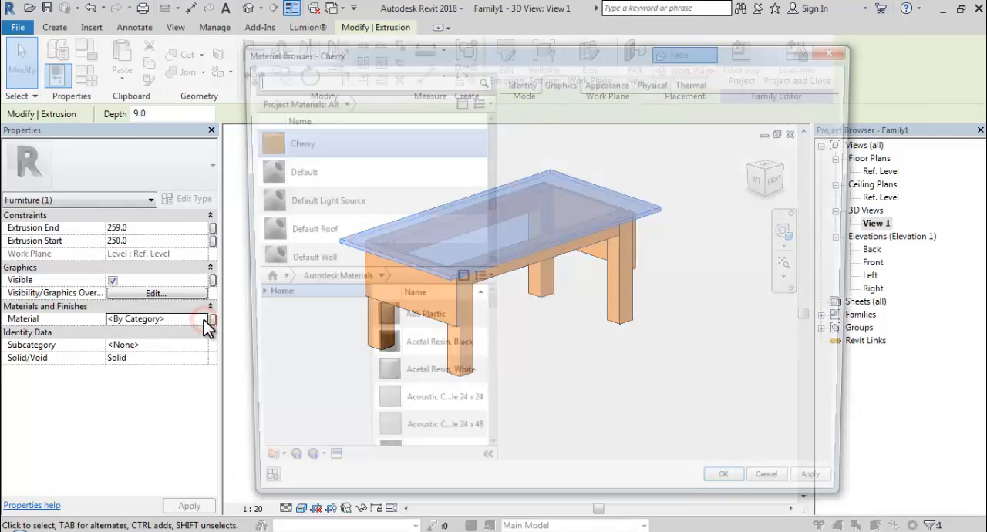
click(310, 140)
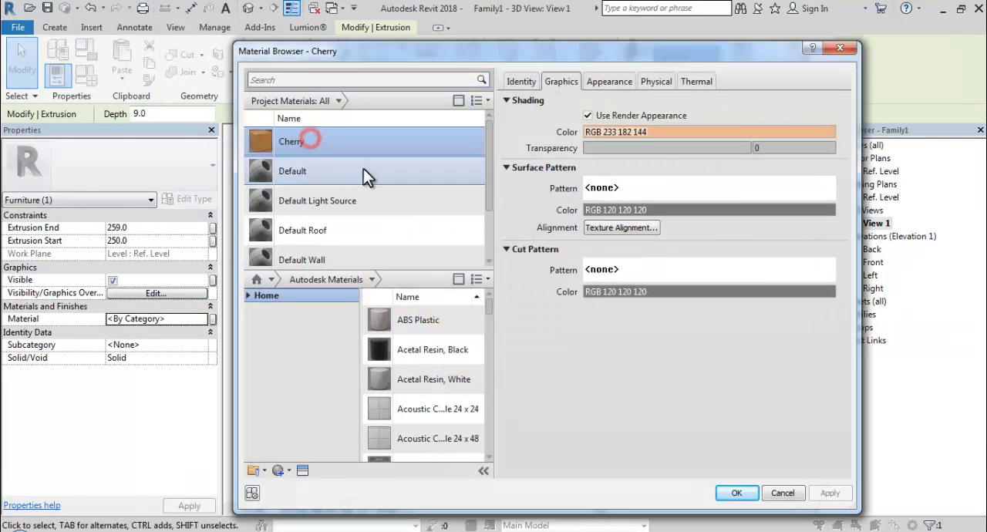
click(736, 493)
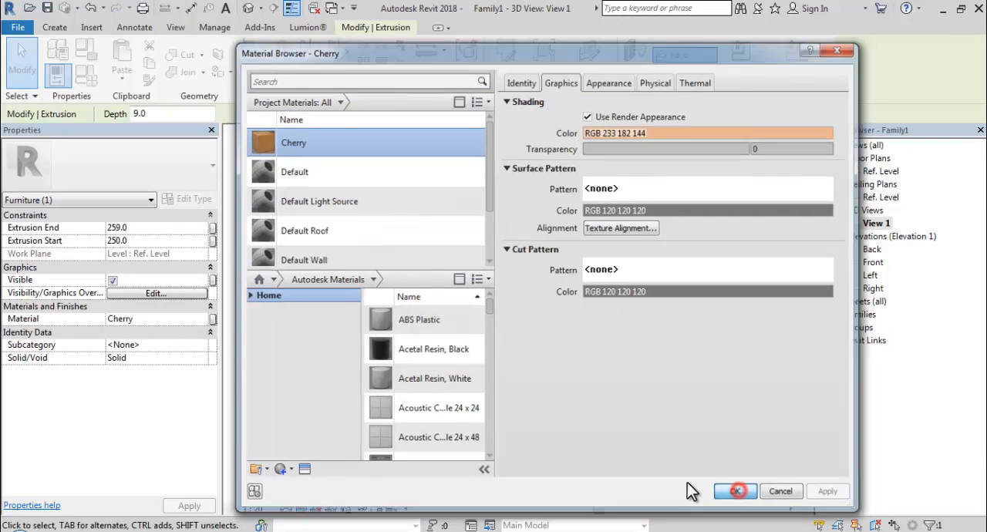
click(618, 407)
shift+middle_drag(619, 406, 800, 350)
mouse_move(609, 355)
shift+middle_down()
mouse_move(486, 403)
mouse_move(568, 339)
mouse_move(683, 370)
mouse_move(470, 378)
mouse_move(456, 341)
mouse_move(540, 387)
mouse_move(577, 363)
shift+middle_up()
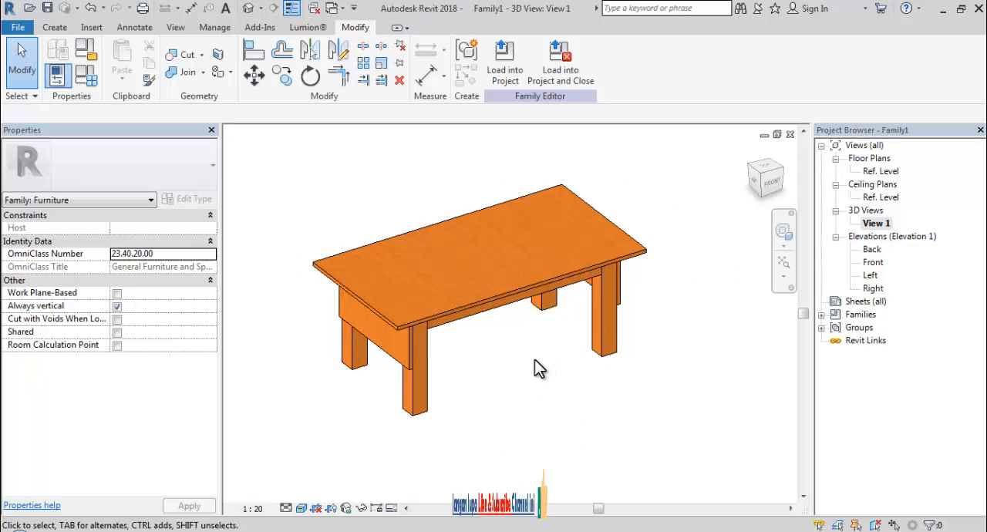
- Save the family as Meja Kecil in a new folder named Family Revit inside 2020 - Youtube Revit
click(48, 11)
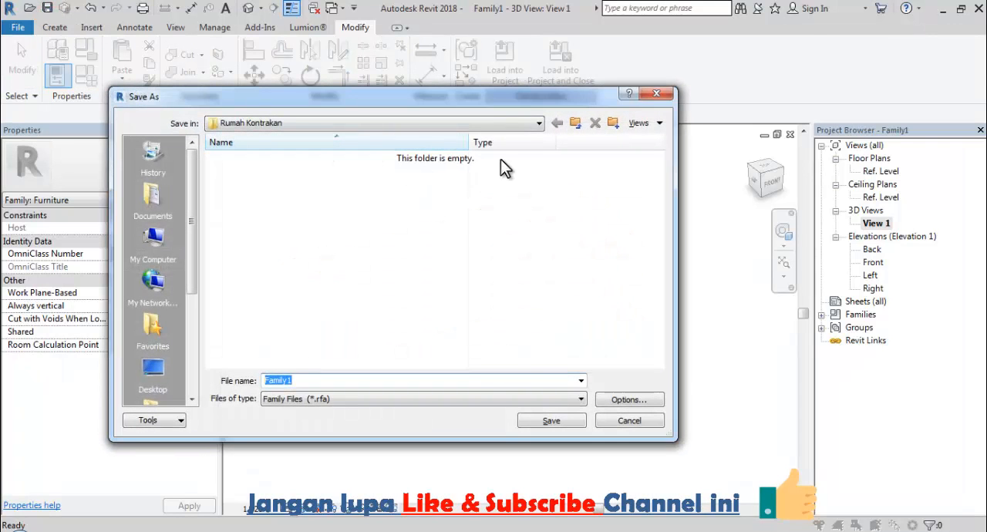
click(575, 124)
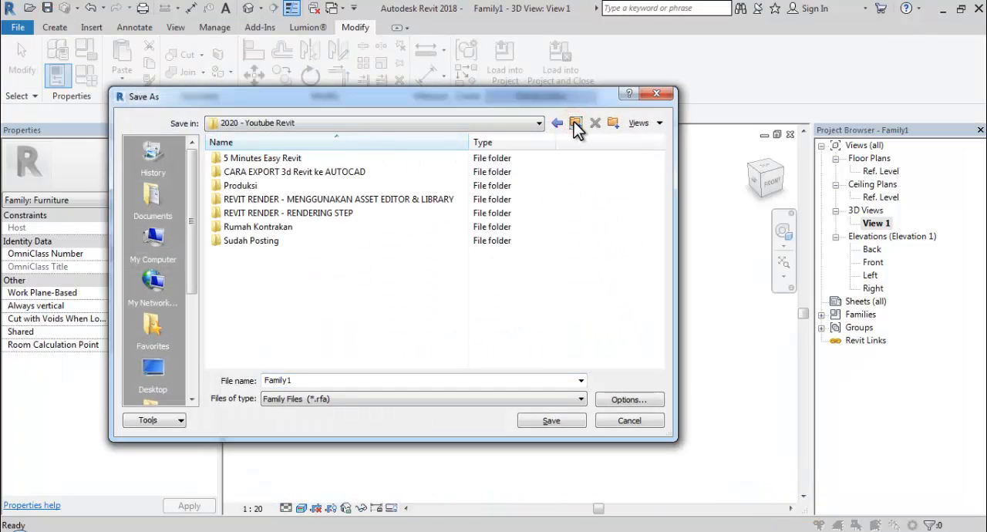
click(612, 124)
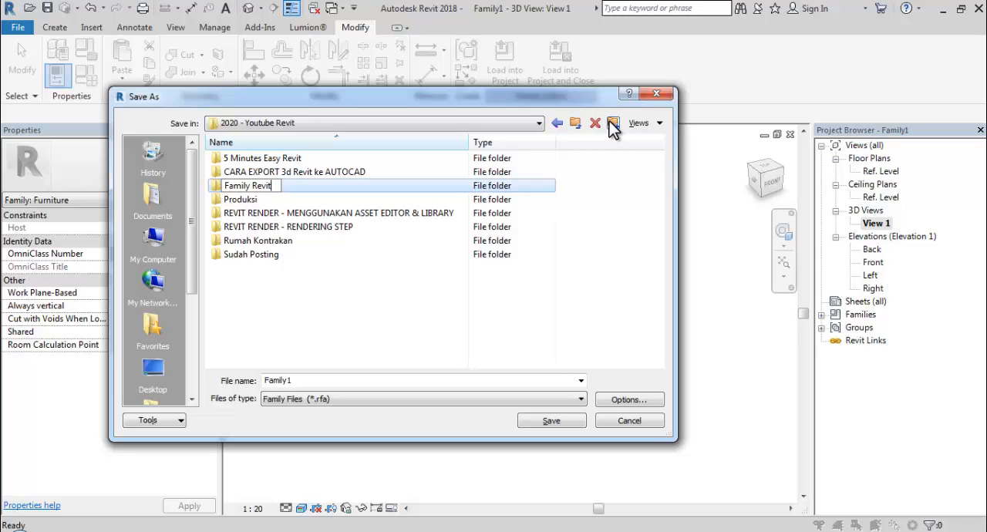
key(Return)
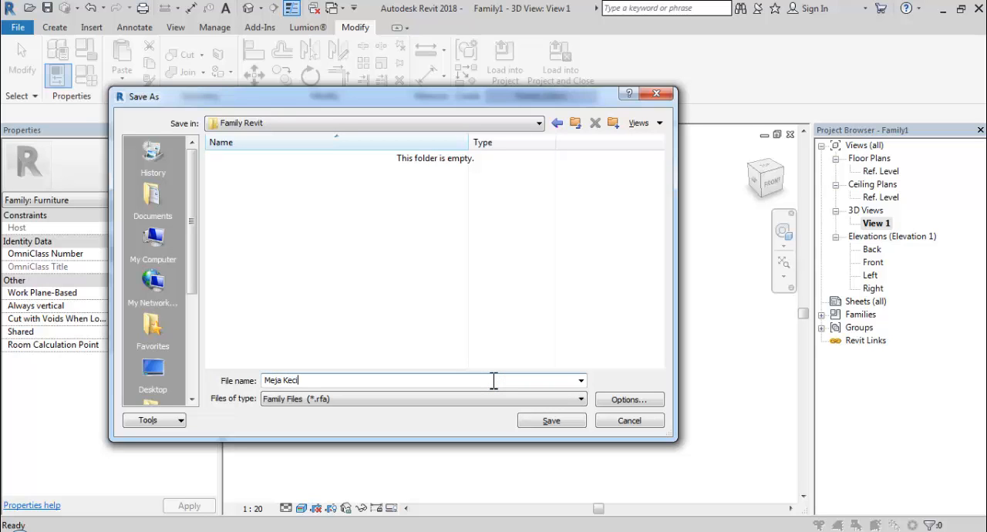
click(555, 420)
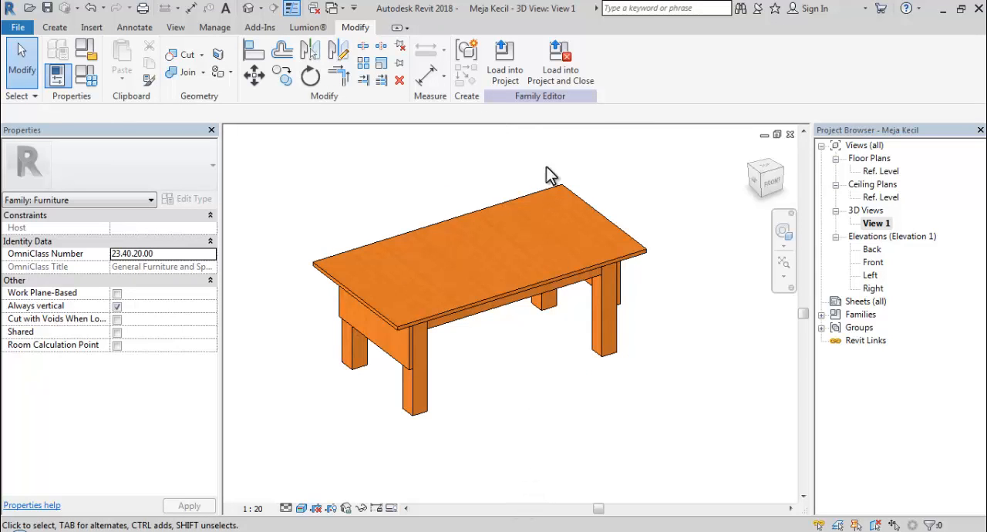
- Load the family into Project1 and place one Meja Kecil table on the Level 1 floor plan
click(505, 77)
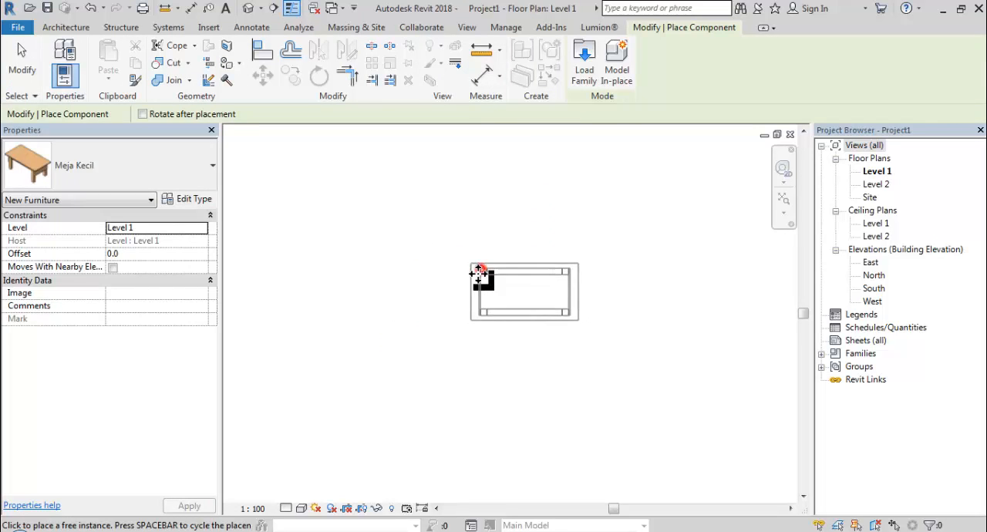
click(478, 271)
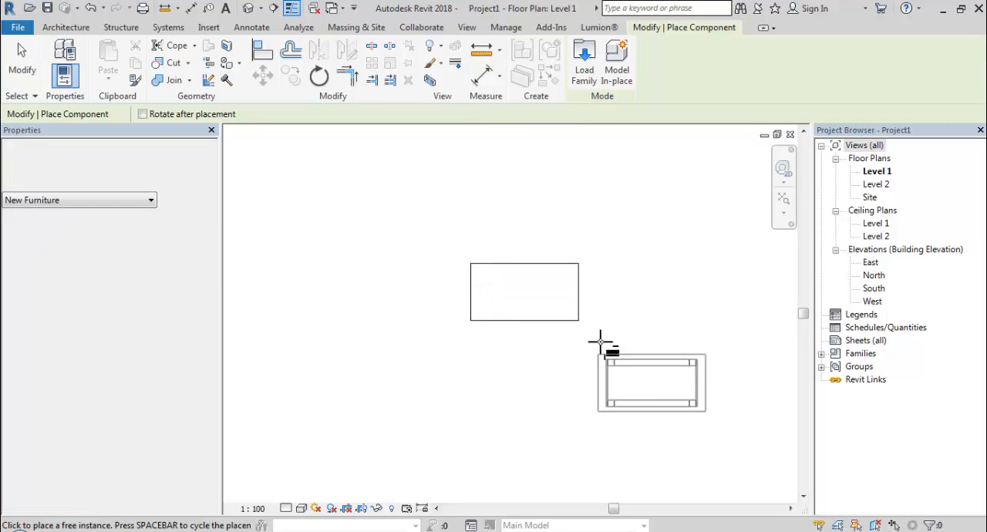
key(Escape)
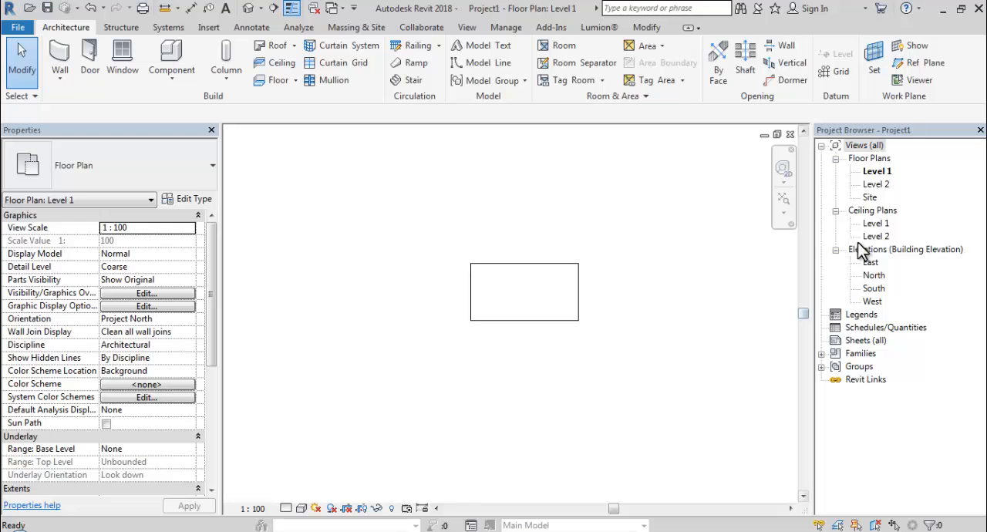
- Open the project's default 3D view, try the Shaded visual style on the placed table, and set the style to Realistic
click(248, 8)
scroll(470, 316, down, 3)
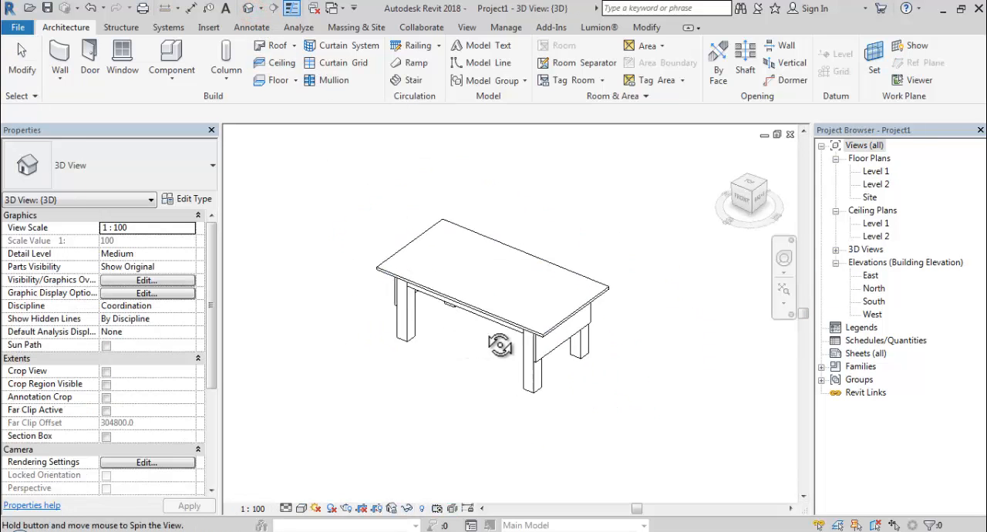
shift+middle_drag(501, 346, 585, 324)
click(526, 300)
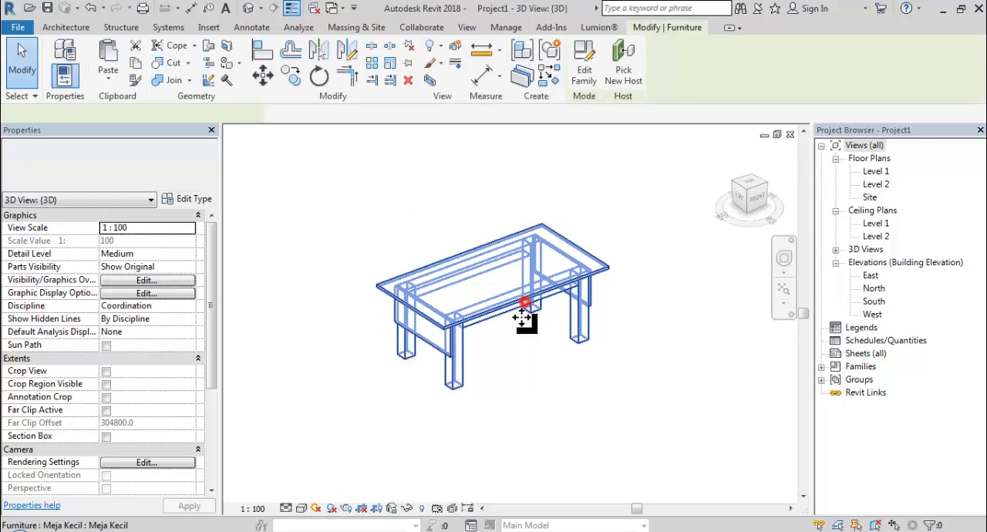
click(461, 420)
click(301, 508)
click(323, 446)
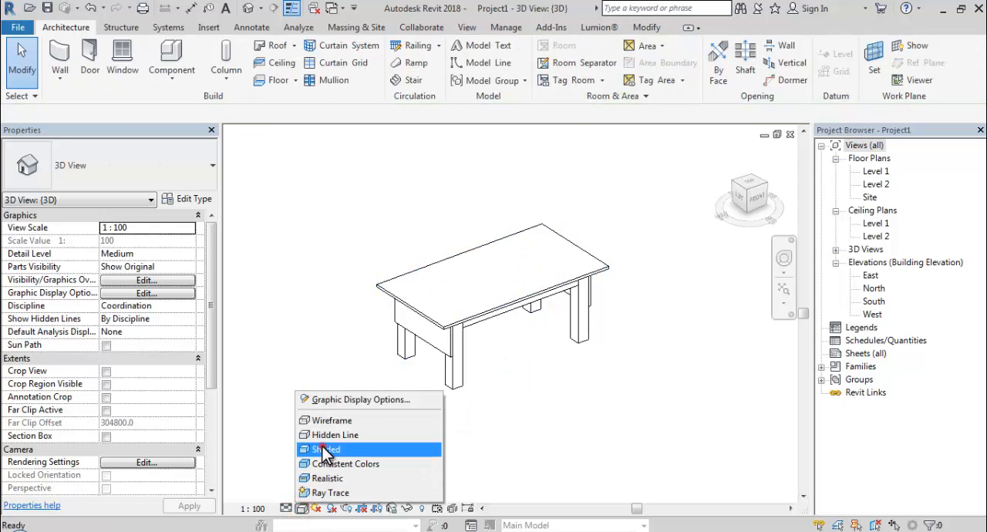
click(302, 508)
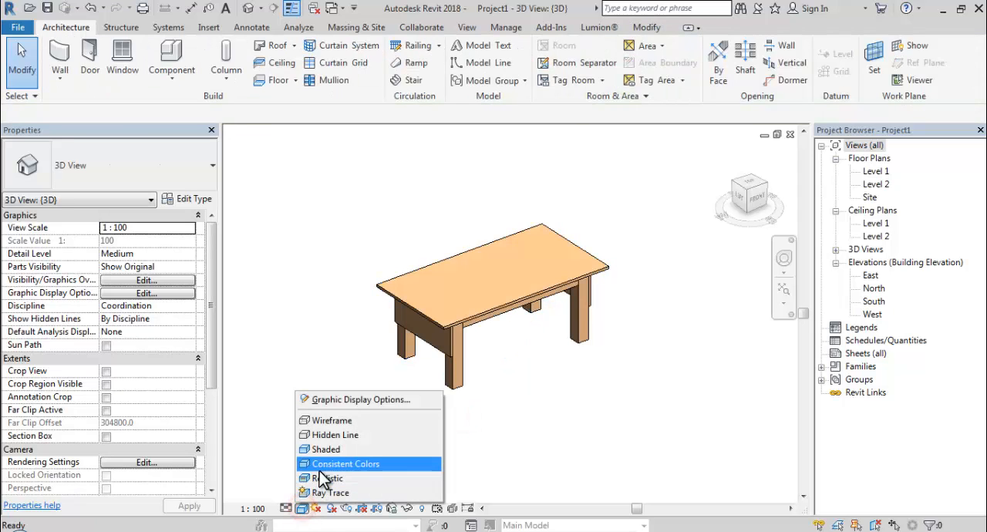
click(319, 477)
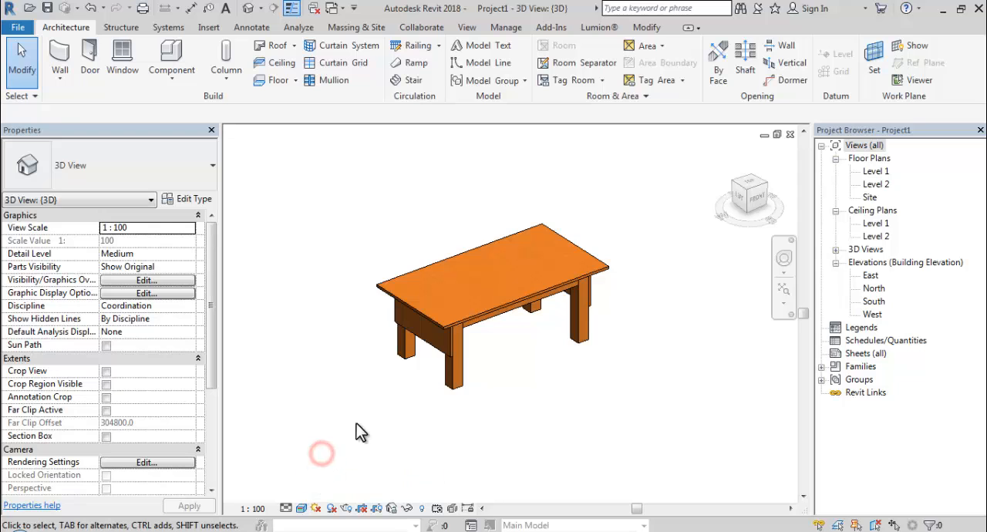
scroll(394, 393, up, 2)
middle_drag(507, 458, 468, 469)
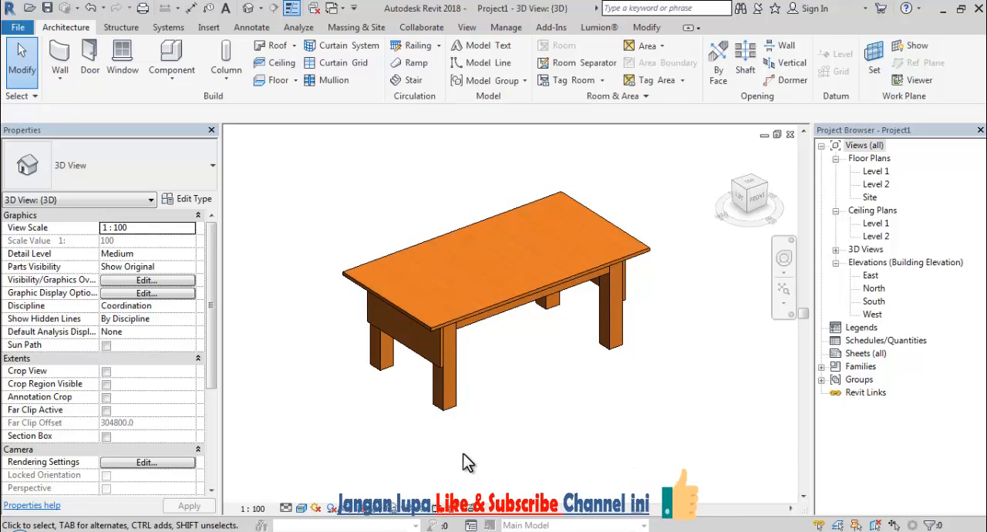
- Review the type properties of the placed Meja Kecil table without changing them
click(440, 406)
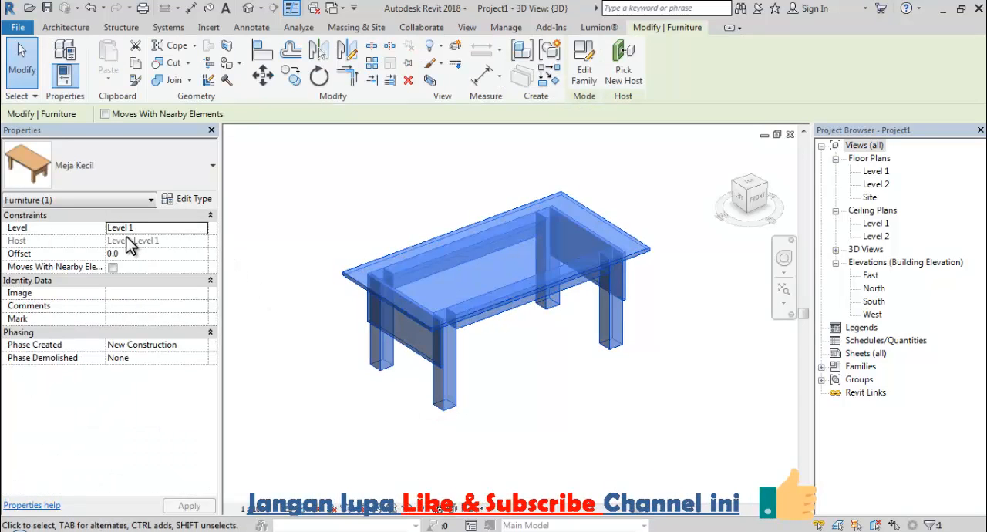
click(188, 201)
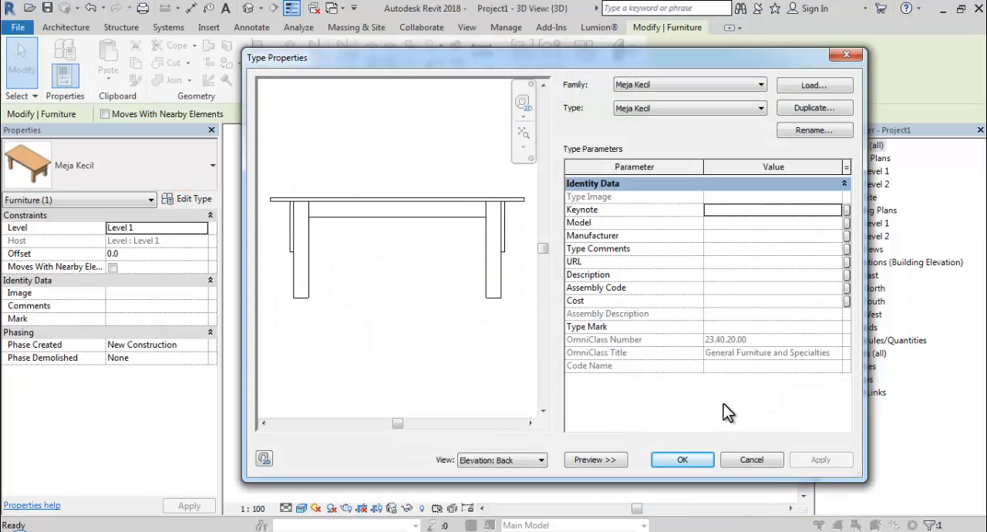
click(751, 460)
click(654, 430)
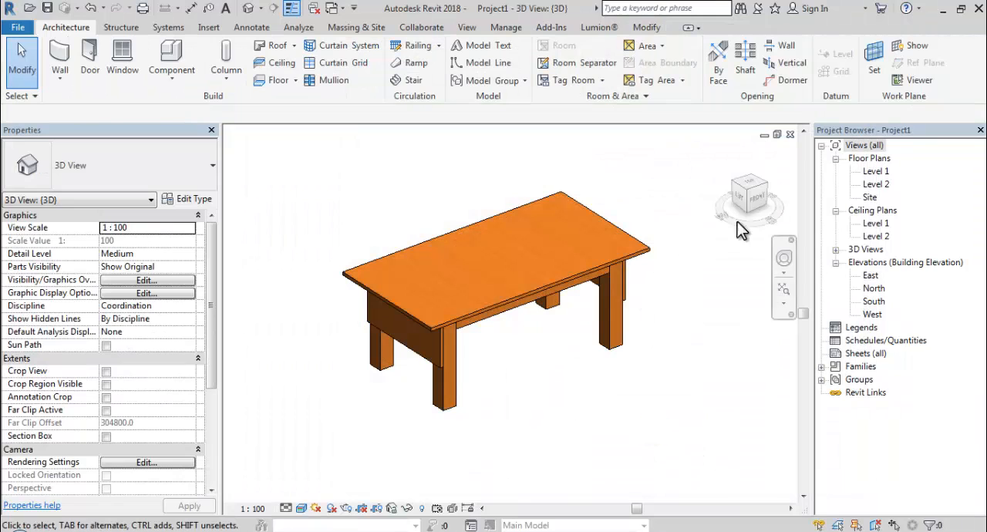
- Open the Level 1 floor plan and set its view scale to 1:25
double_click(885, 171)
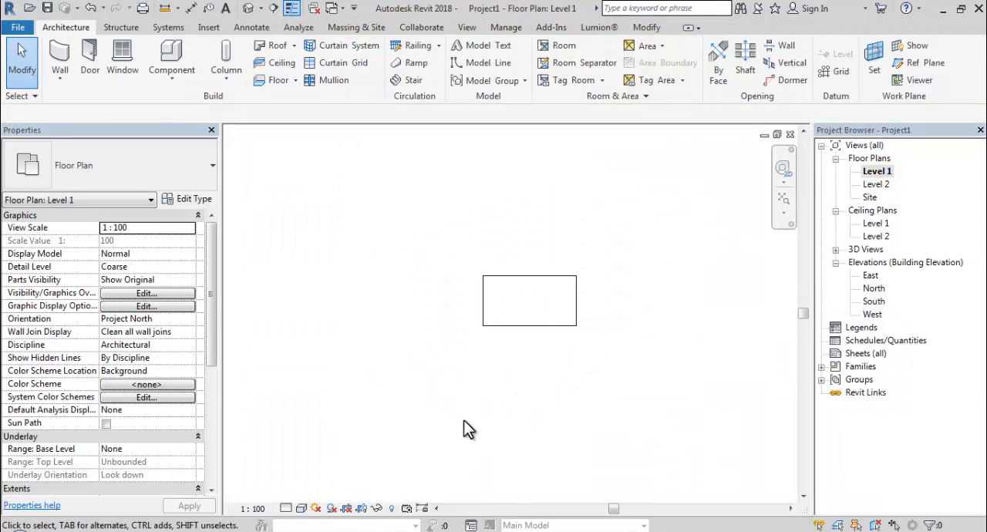
click(244, 509)
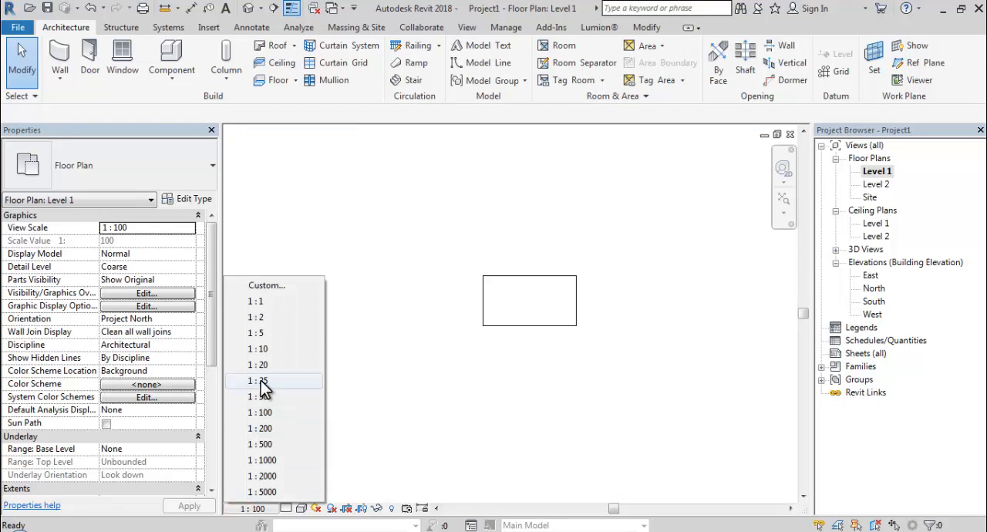
click(261, 381)
scroll(573, 361, up, 2)
middle_drag(562, 352, 550, 395)
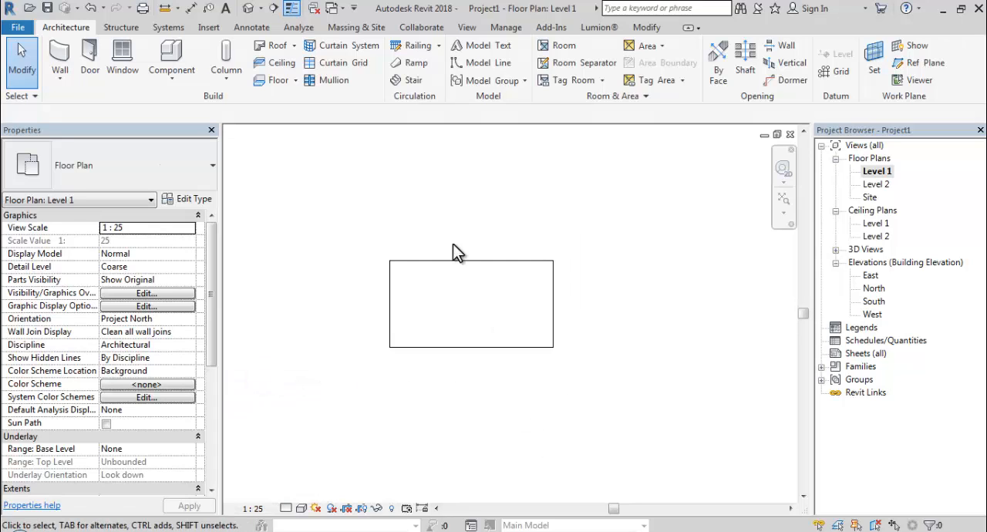
- Add aligned dimensions for the tabletop's length below the table and its width beside the short edge
click(189, 8)
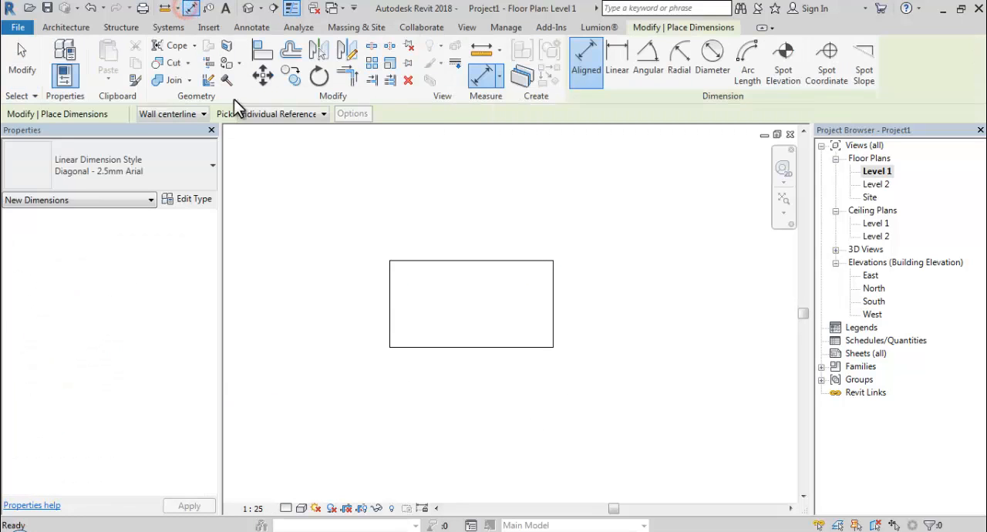
click(390, 321)
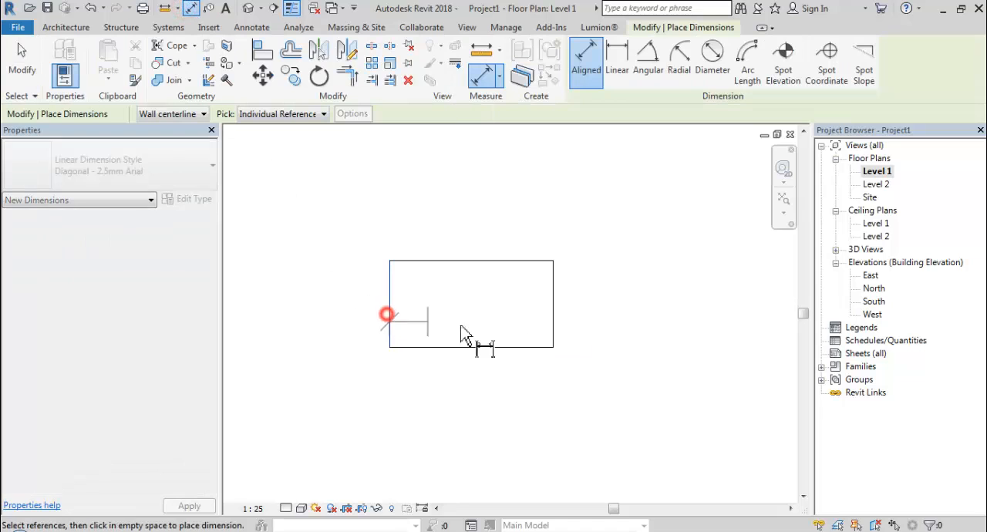
click(555, 322)
click(489, 396)
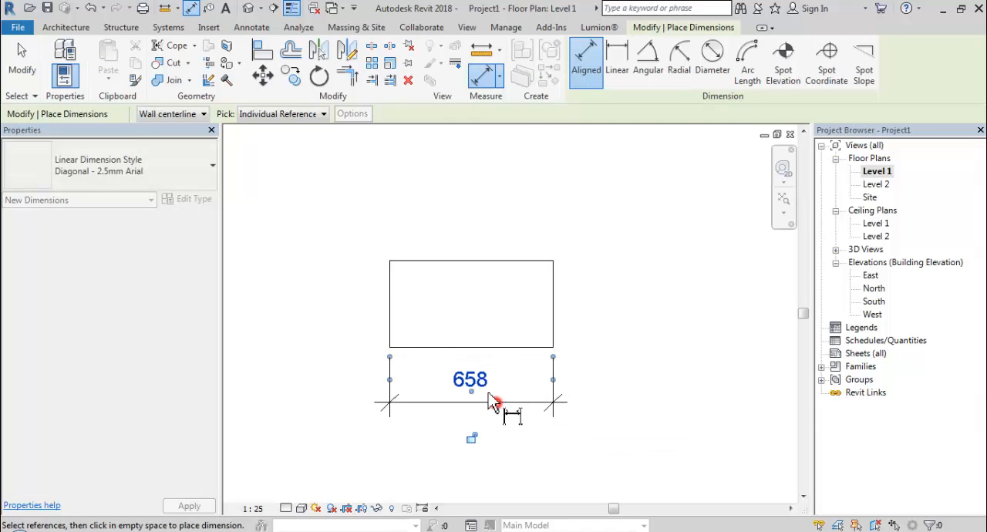
click(441, 347)
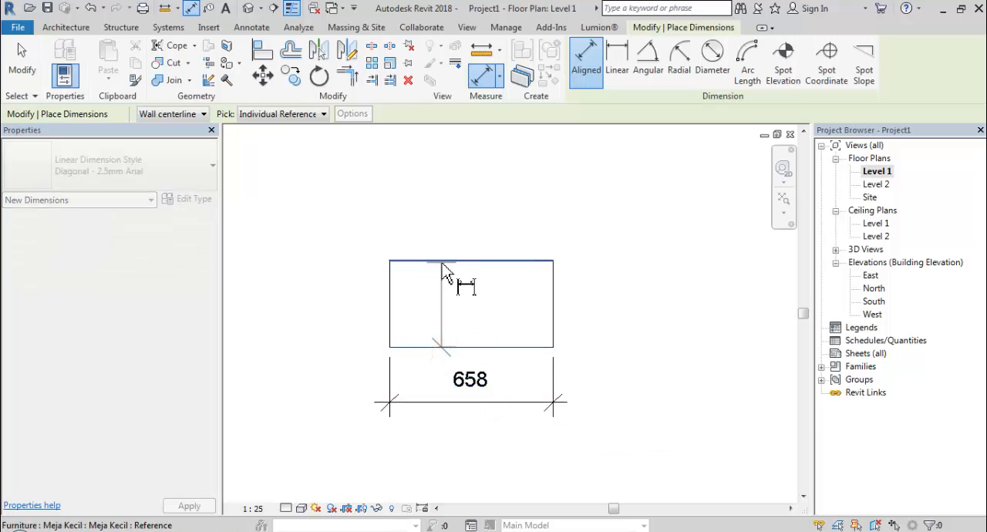
click(441, 263)
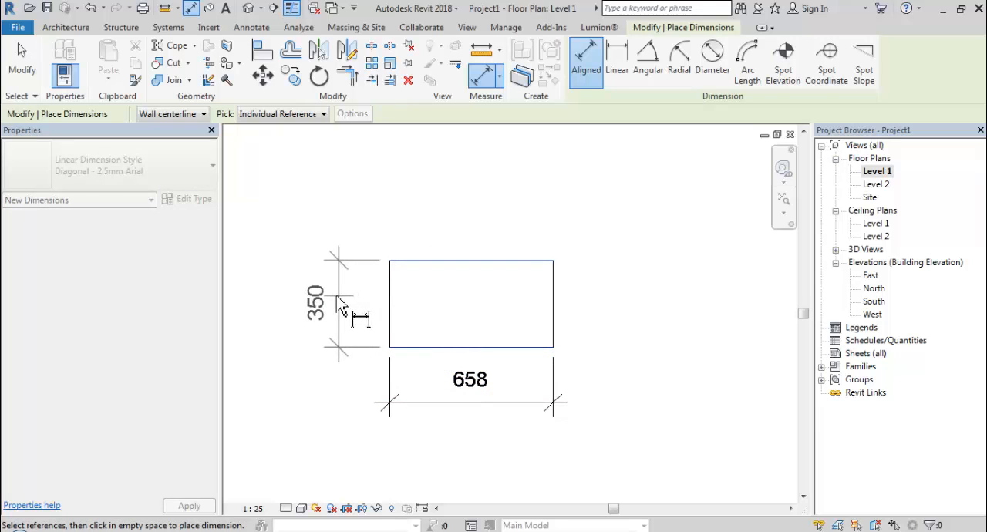
click(333, 312)
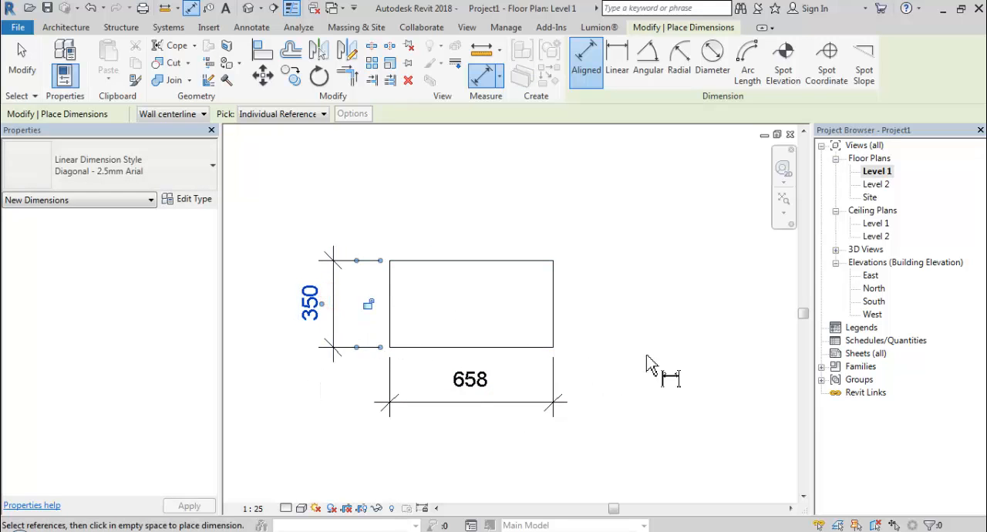
- In the South elevation, add an aligned dimension string below the table across both legs and the gap between them, and set the view scale to 1:20
double_click(869, 303)
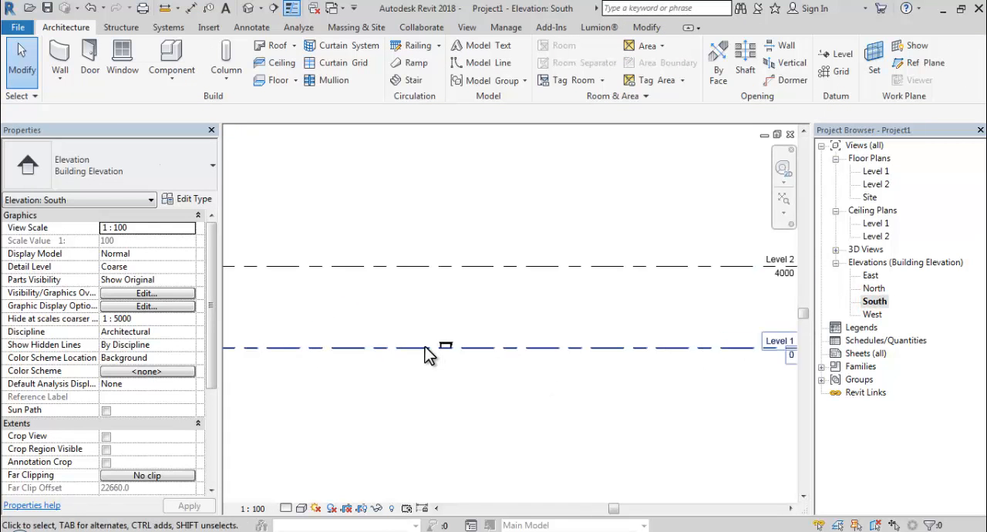
scroll(430, 355, up, 10)
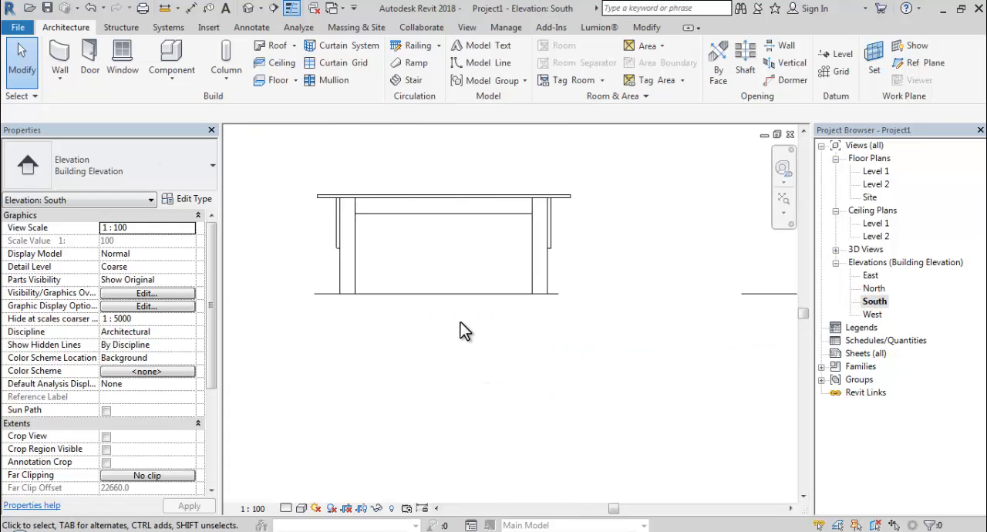
middle_drag(459, 321, 442, 344)
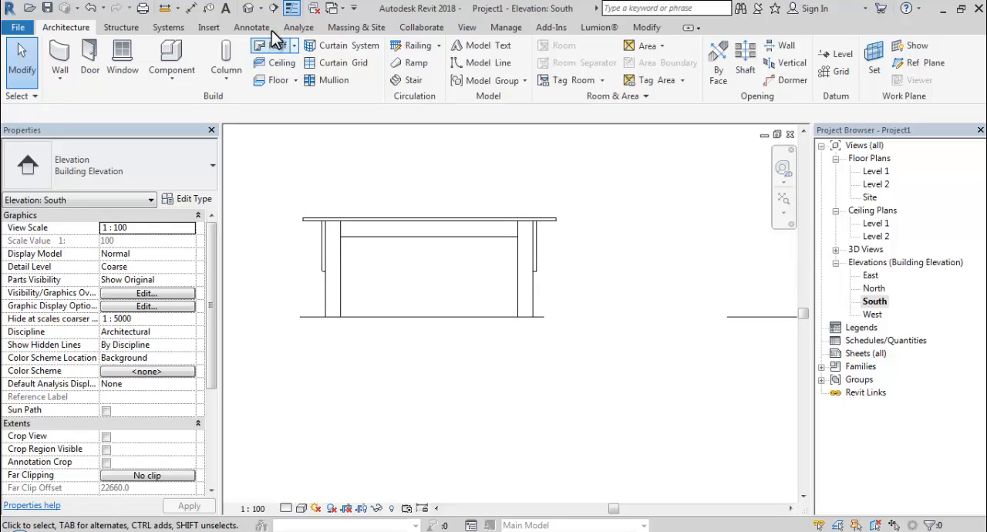
click(191, 9)
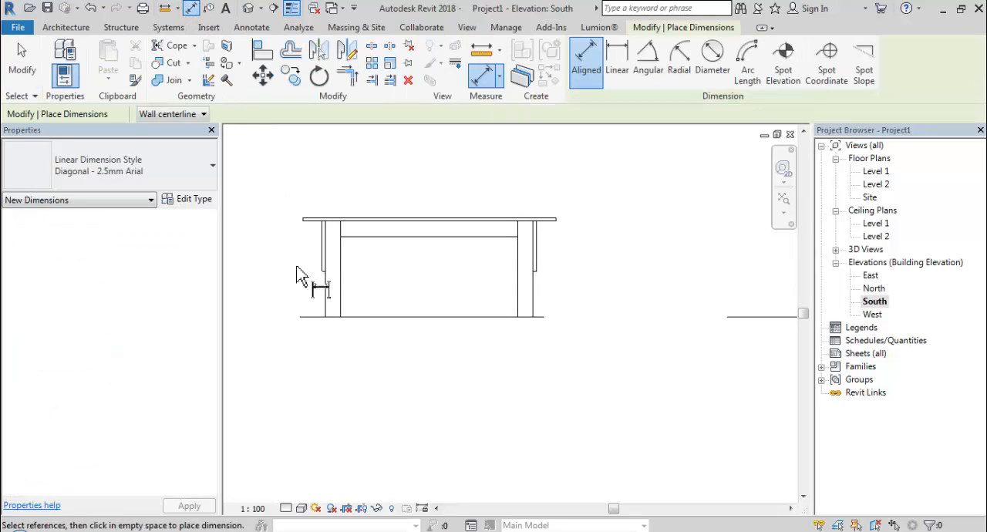
click(325, 299)
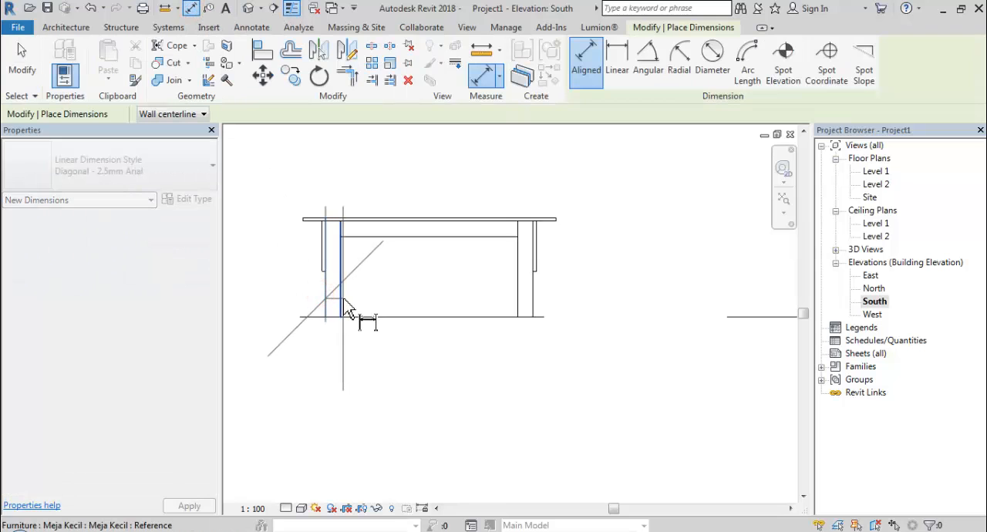
click(343, 298)
click(518, 307)
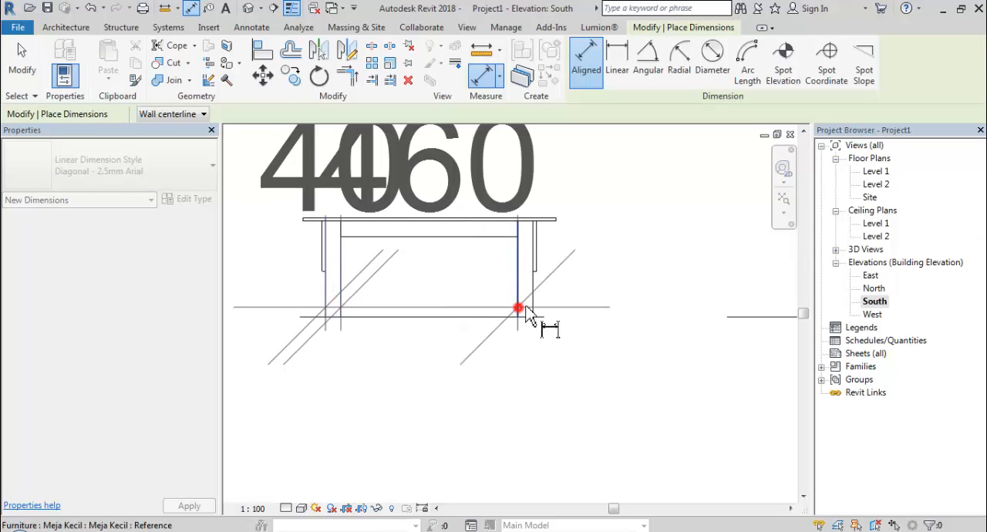
click(532, 307)
scroll(528, 310, down, 1)
middle_drag(514, 382, 527, 339)
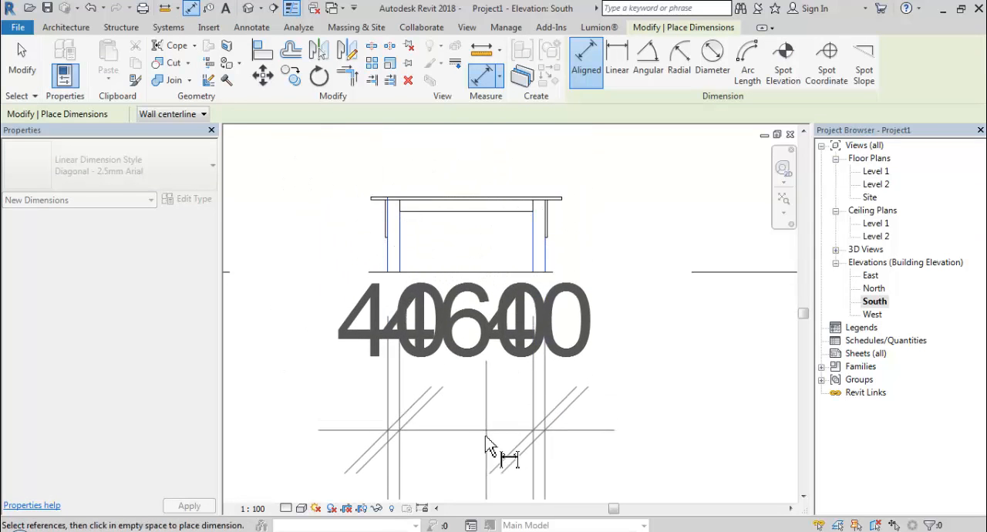
click(484, 436)
click(260, 511)
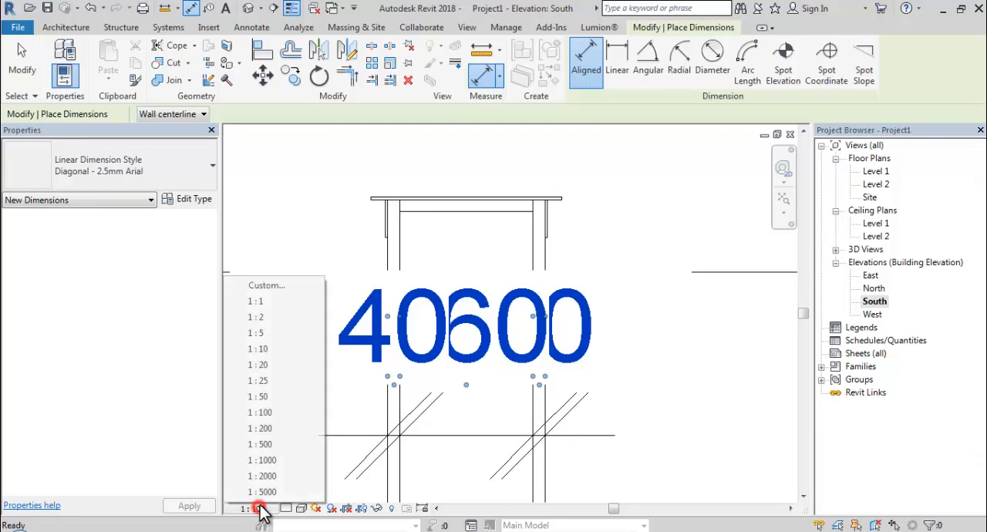
click(264, 366)
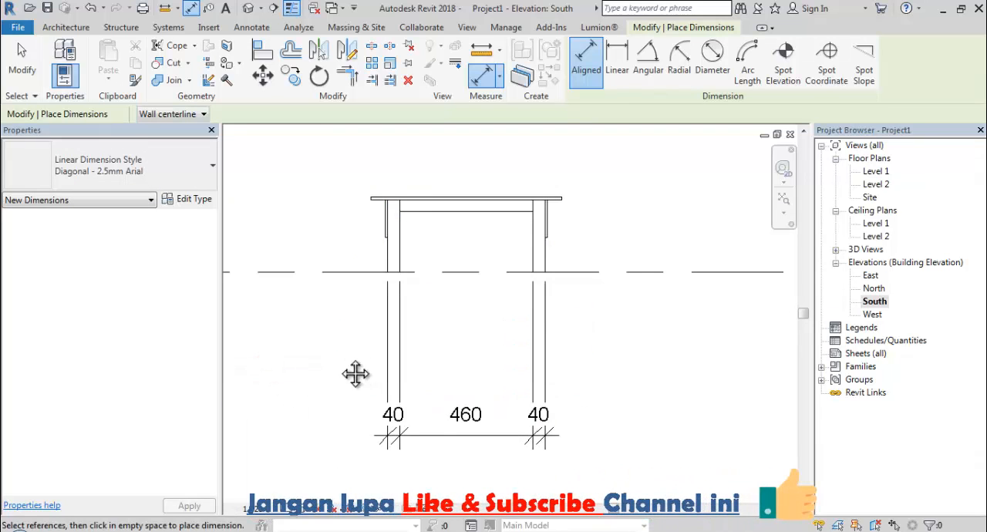
- Move the leg-and-gap dimension string up so it sits just below the Level 1 line
middle_drag(355, 374, 340, 380)
key(Escape)
click(400, 438)
click(401, 447)
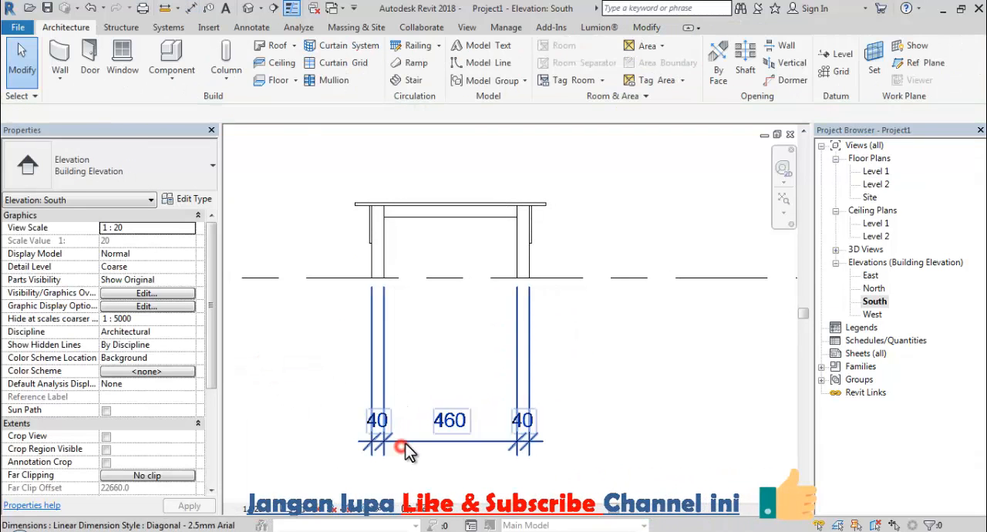
ctrl+drag(405, 443, 440, 335)
click(621, 322)
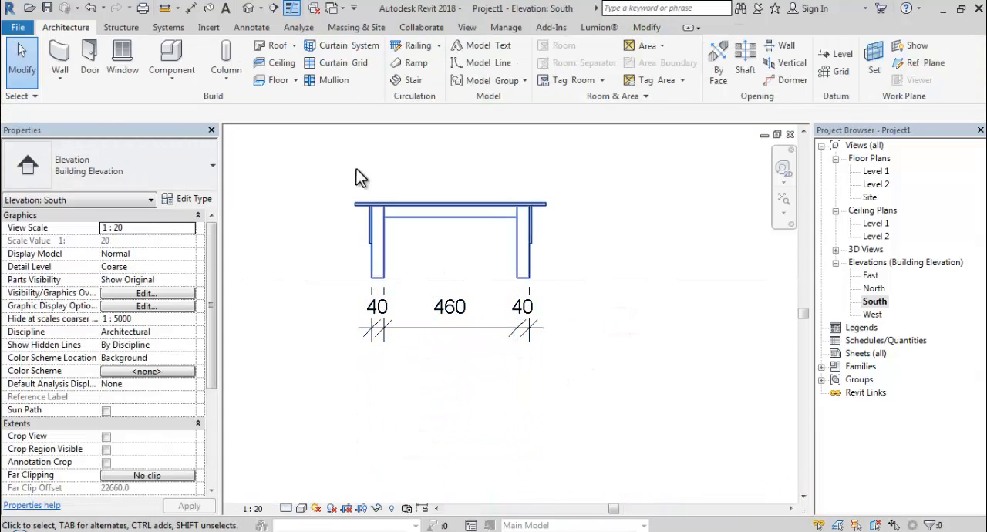
- Add an overall aligned dimension across the outer faces of both legs, below the existing dimension string
click(193, 8)
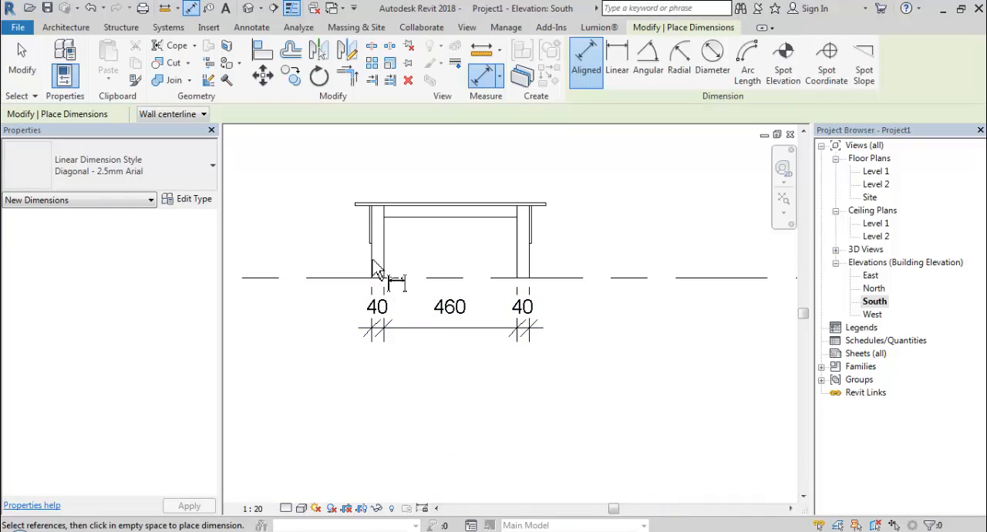
click(369, 258)
click(529, 273)
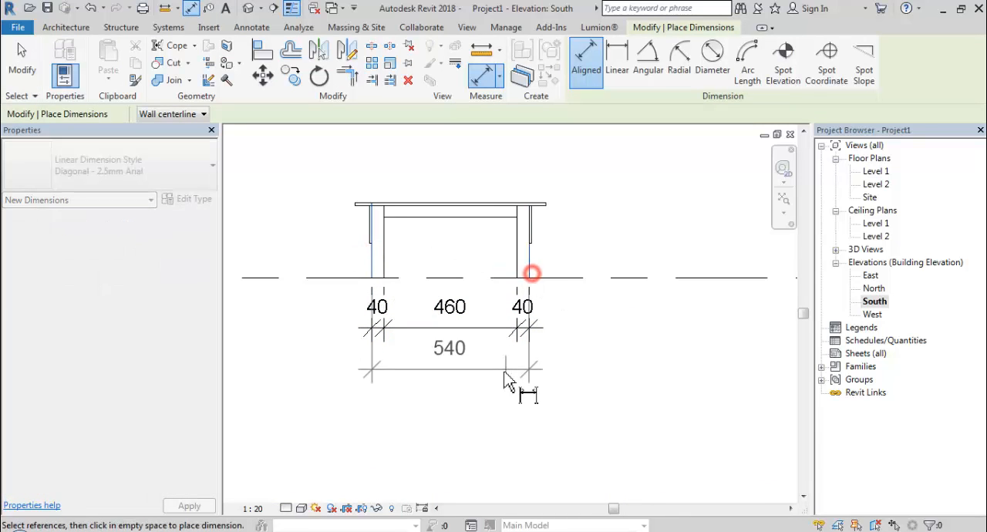
click(503, 379)
- Add a vertical aligned dimension string beside the table through the tabletop faces, apron underside, side panel's lower edge and Level 1 line
click(513, 205)
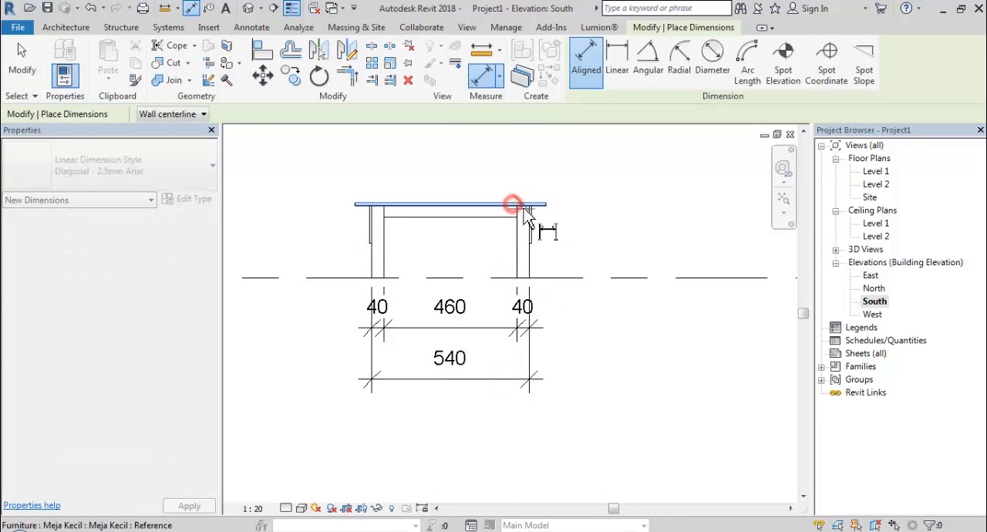
scroll(546, 220, up, 2)
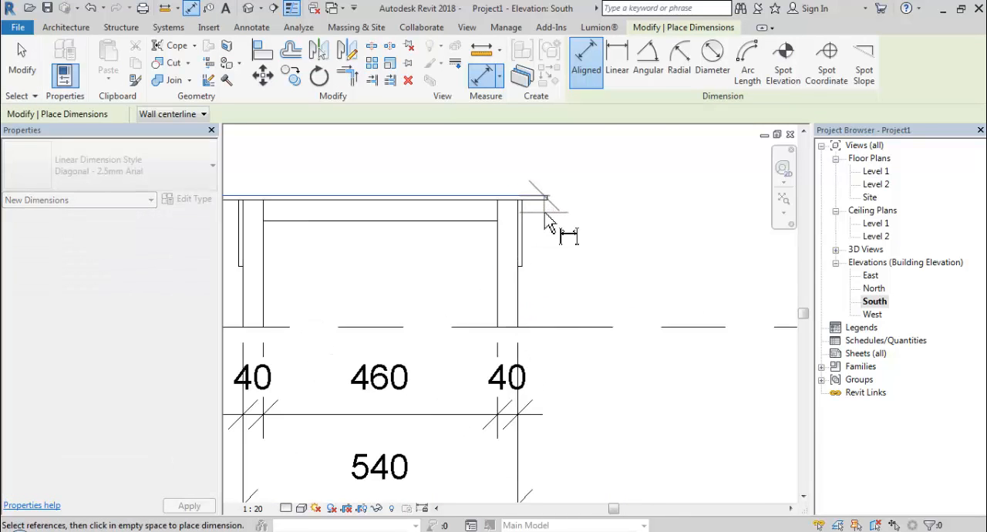
click(476, 222)
click(520, 269)
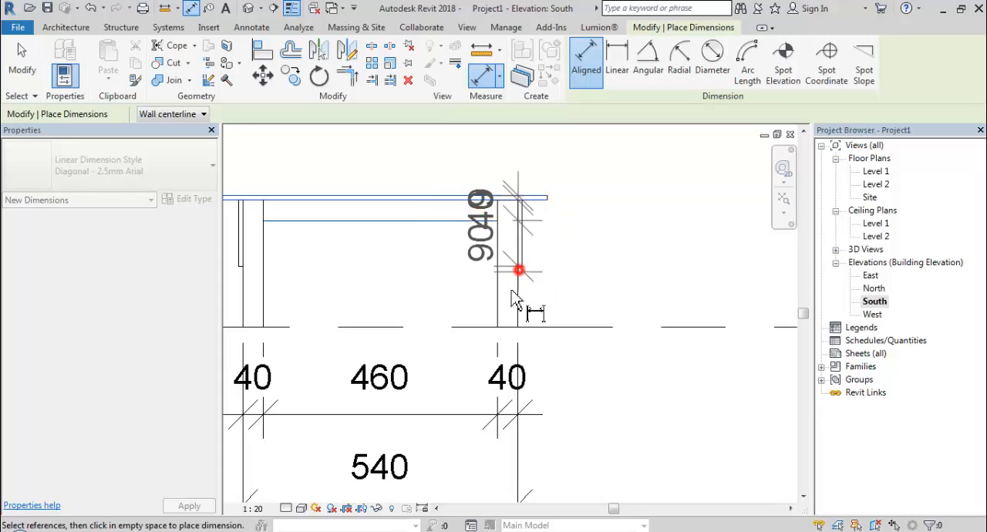
click(508, 327)
click(621, 279)
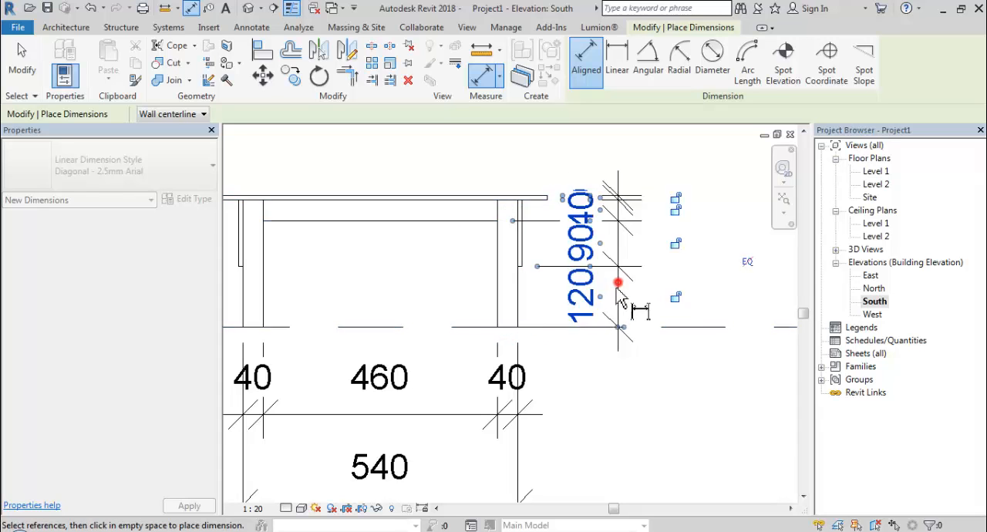
- Set the South elevation's view scale to 1:5 and end dimension placement
click(255, 509)
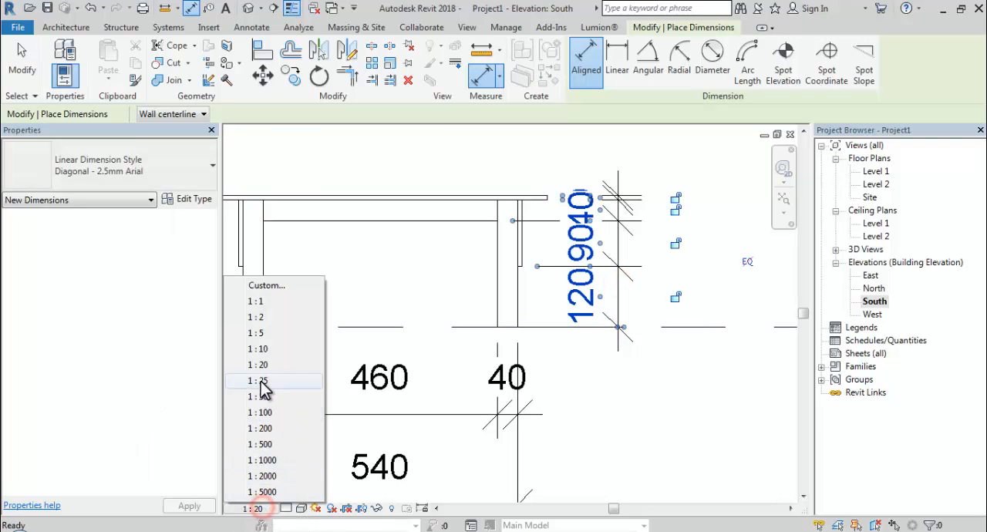
click(273, 332)
middle_drag(450, 356, 508, 352)
key(Escape)
key(Escape)
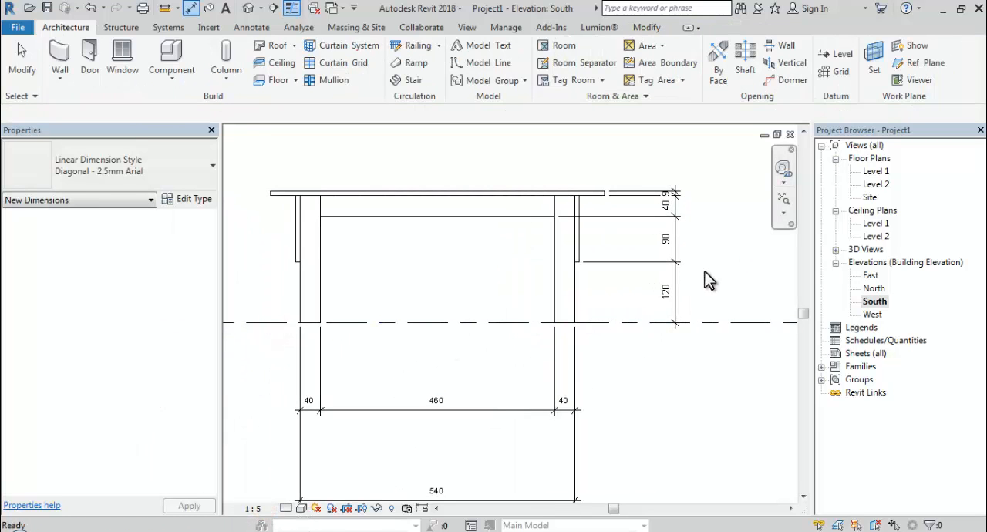
- Move the vertical dimension string closer to the tabletop's end
click(677, 241)
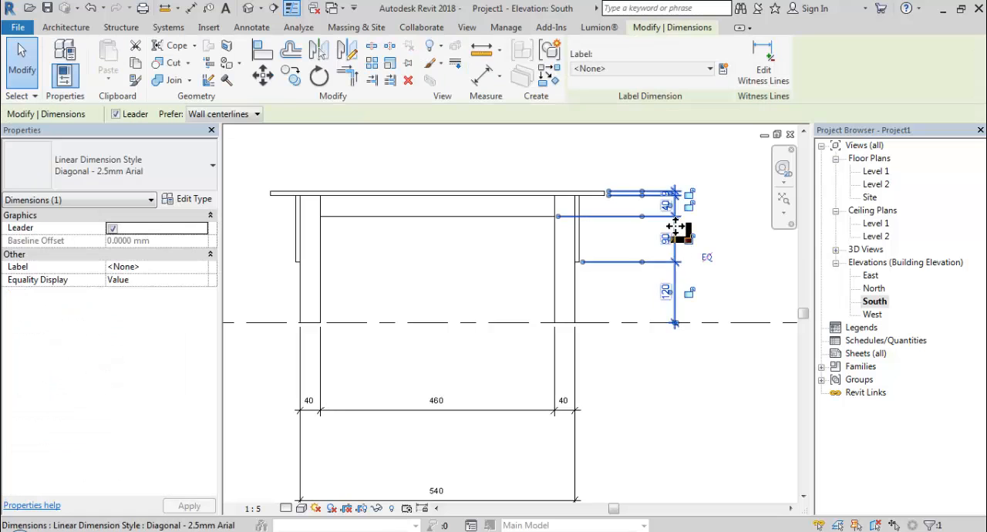
drag(678, 227, 652, 231)
click(616, 337)
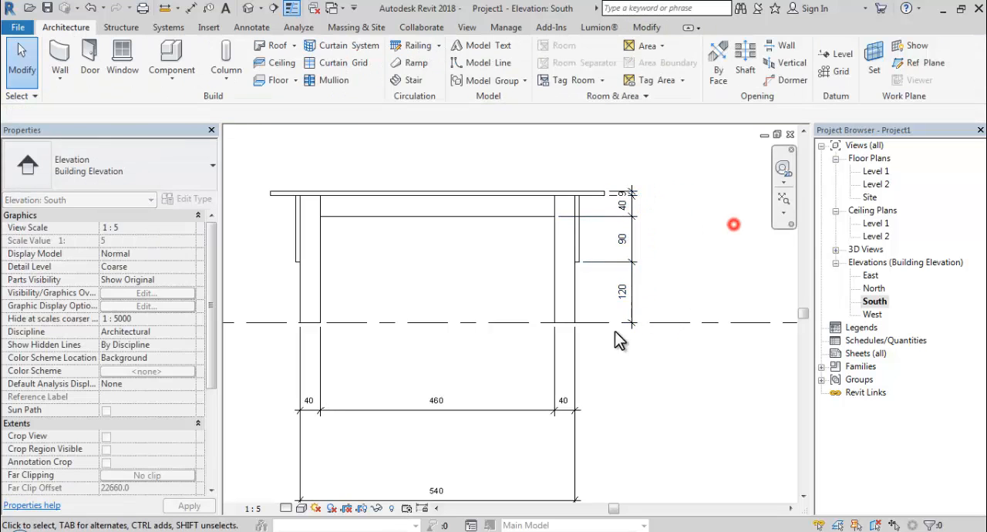
- Move the leg-and-gap dimension string and the overall leg dimension up so they stack closely below the table
click(498, 411)
drag(478, 413, 506, 352)
click(502, 500)
middle_drag(523, 479, 554, 419)
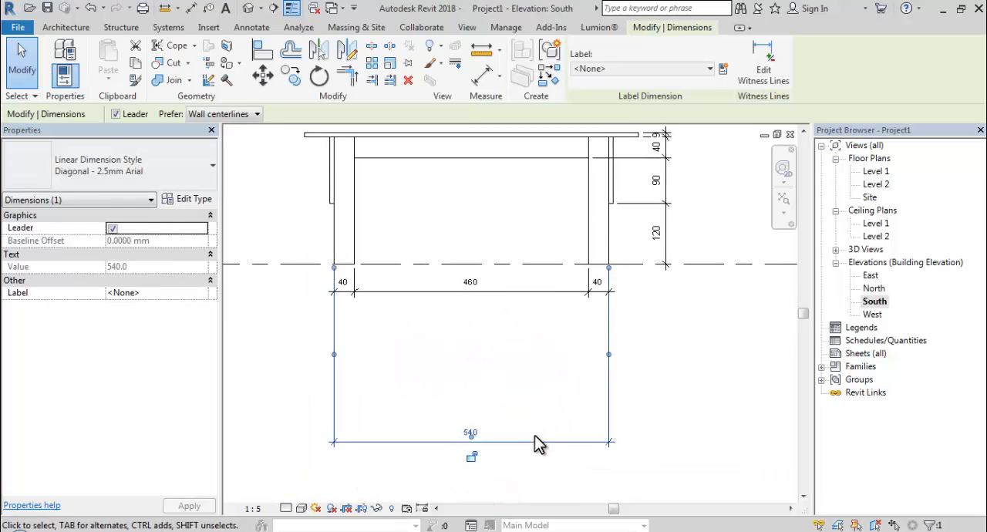
drag(535, 442, 552, 317)
click(732, 309)
- Add an aligned dimension for the tabletop's full length above the table, between its two end faces
scroll(684, 329, down, 1)
middle_drag(685, 329, 659, 405)
scroll(424, 293, up, 1)
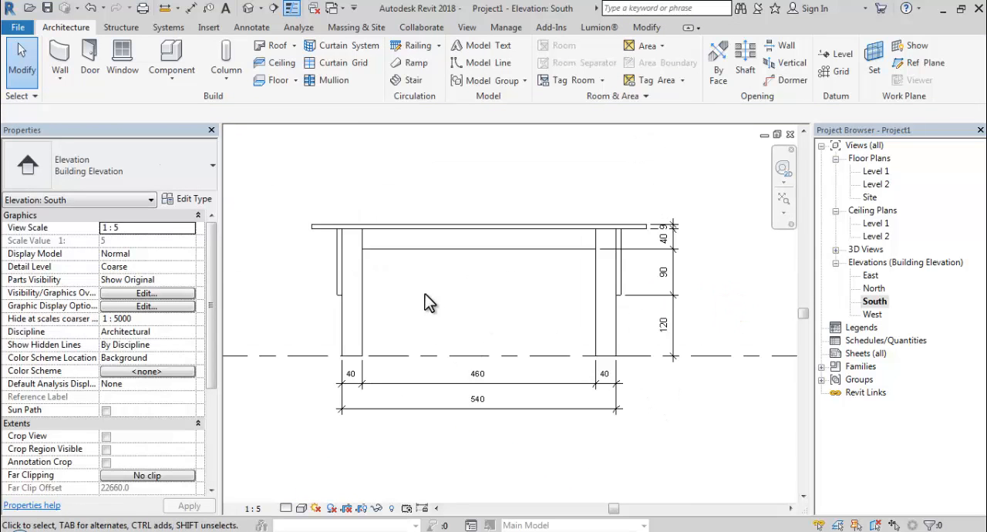
middle_drag(425, 294, 419, 302)
scroll(419, 304, up, 1)
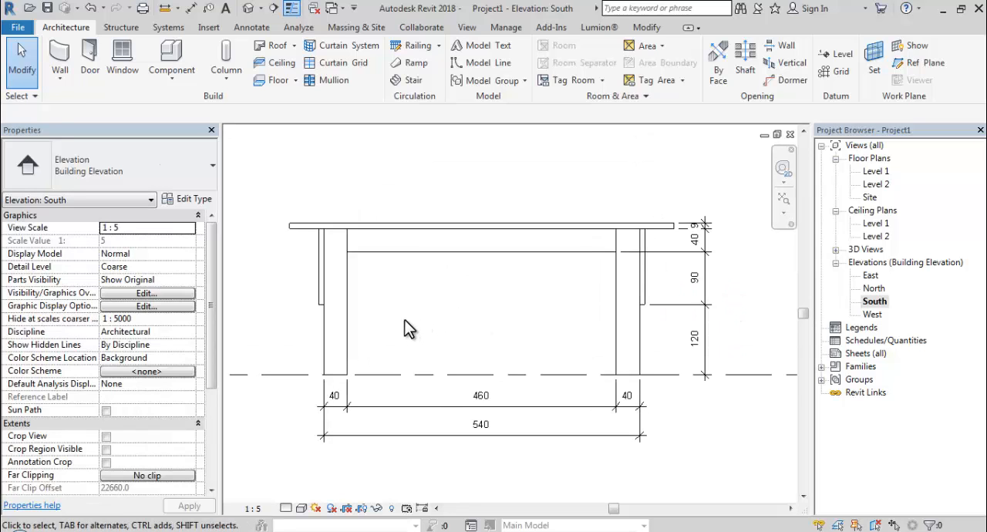
click(192, 11)
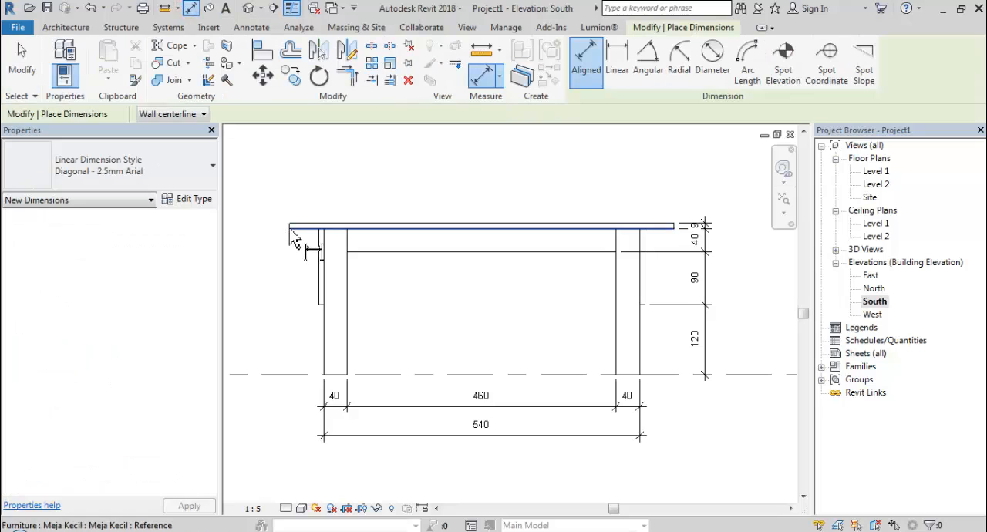
scroll(287, 236, up, 2)
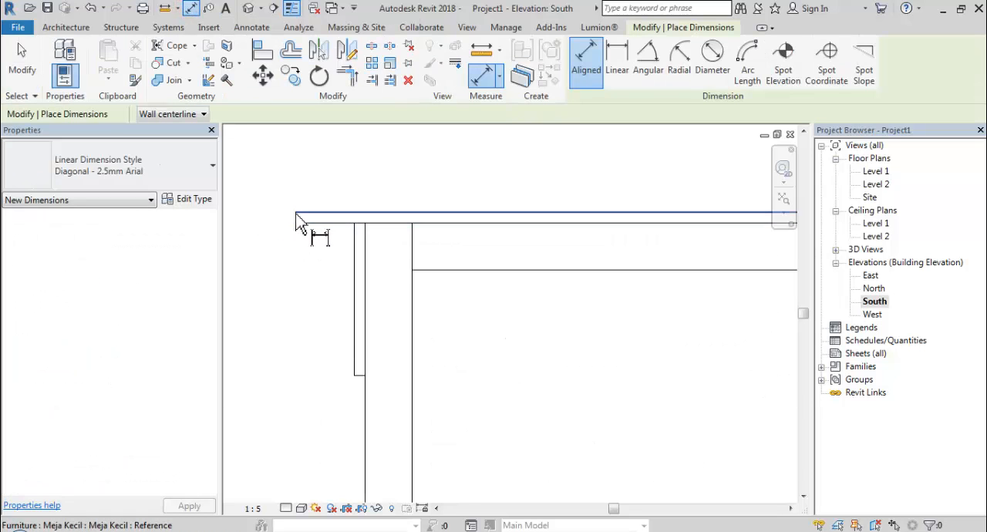
click(294, 215)
scroll(326, 277, down, 2)
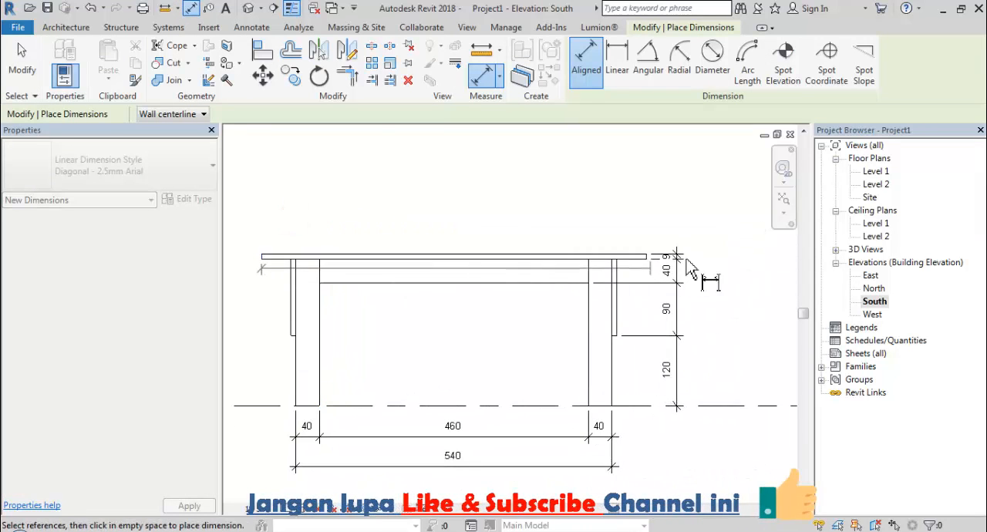
scroll(643, 262, up, 2)
scroll(643, 256, up, 2)
click(602, 255)
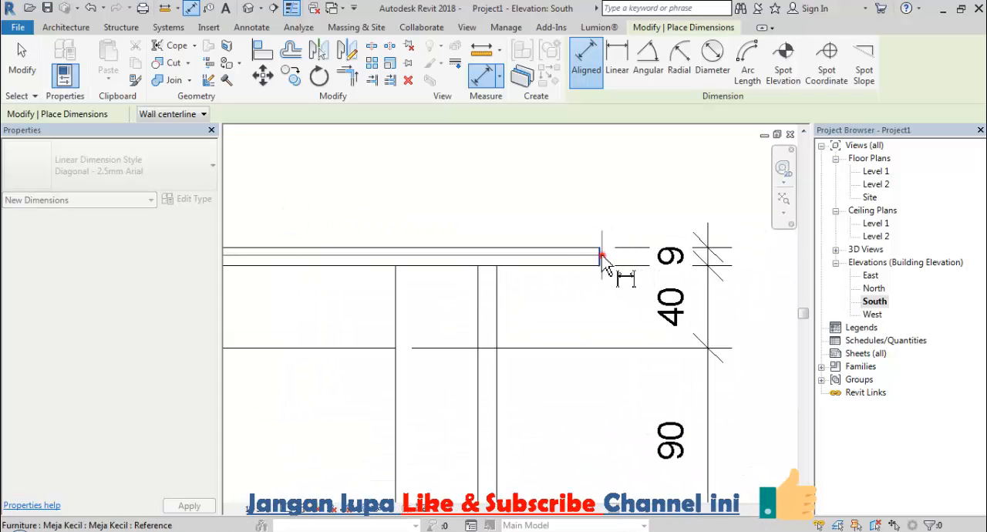
scroll(622, 260, down, 2)
scroll(626, 266, down, 2)
middle_drag(639, 277, 728, 302)
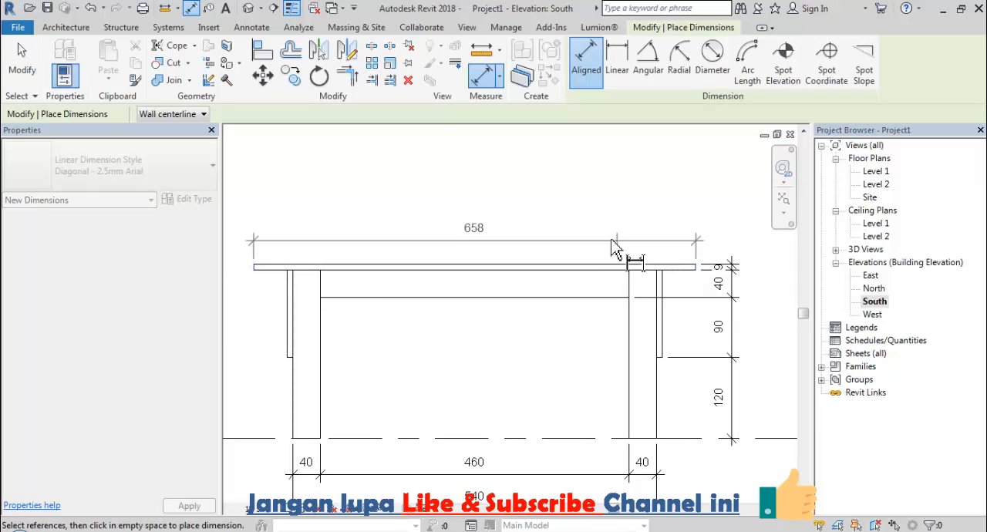
click(607, 227)
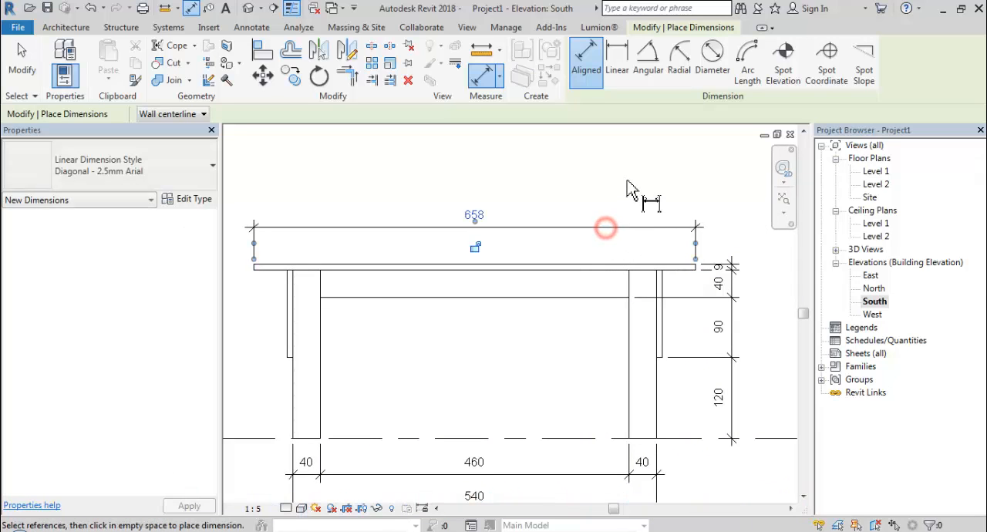
click(626, 183)
scroll(626, 185, down, 1)
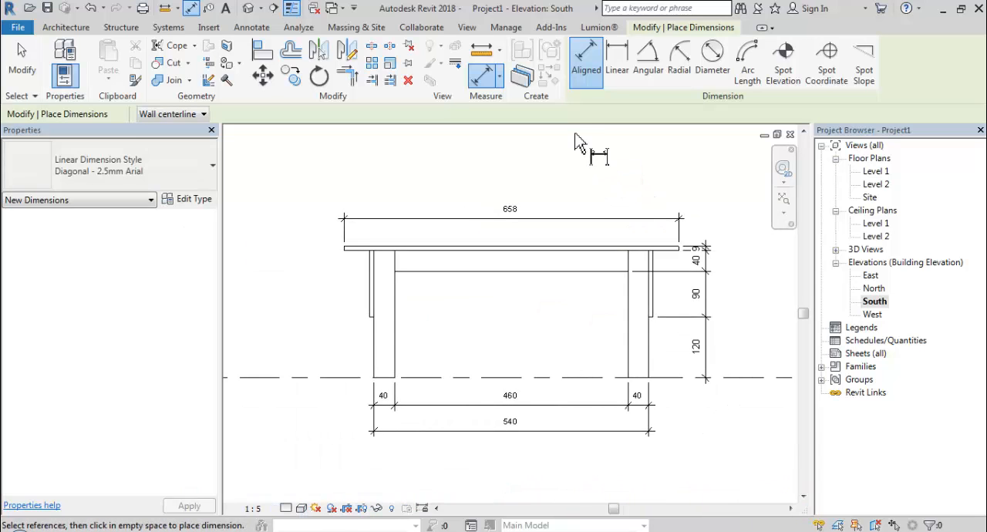
- Open the East elevation and set its view scale to 1:5
double_click(871, 276)
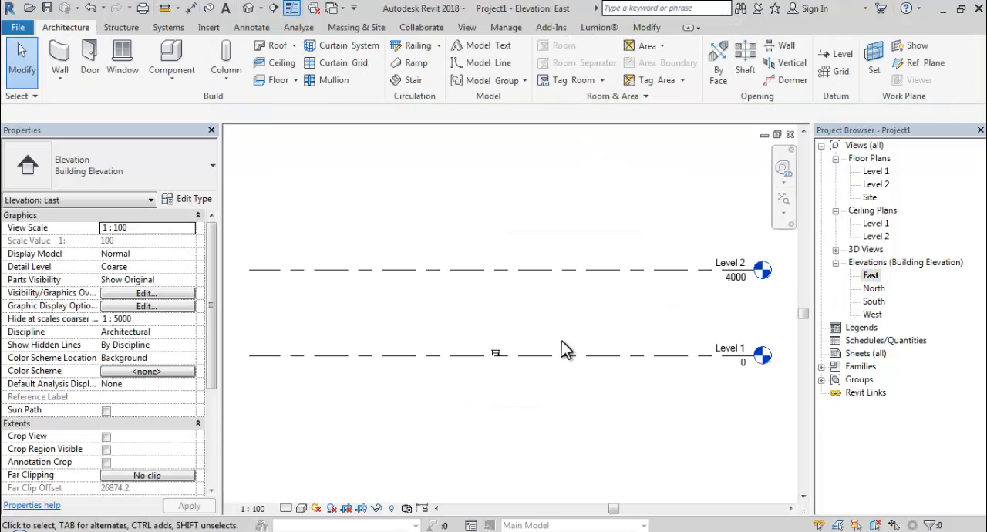
scroll(522, 370, up, 2)
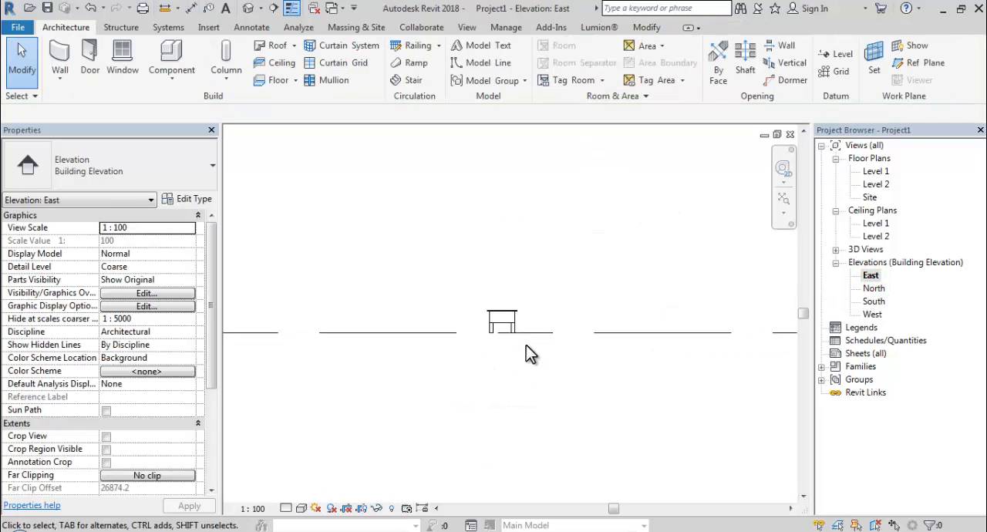
click(248, 508)
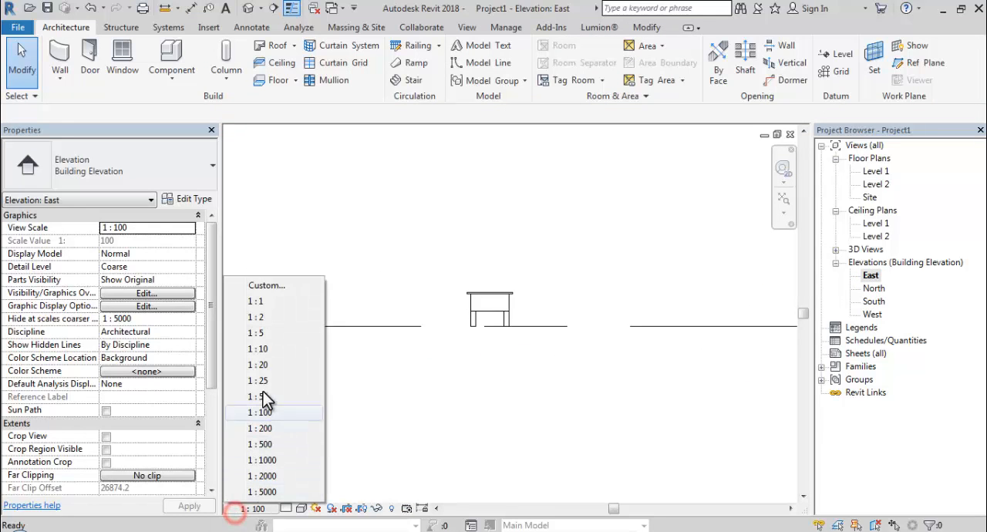
click(260, 333)
scroll(507, 306, up, 3)
middle_drag(508, 306, 500, 329)
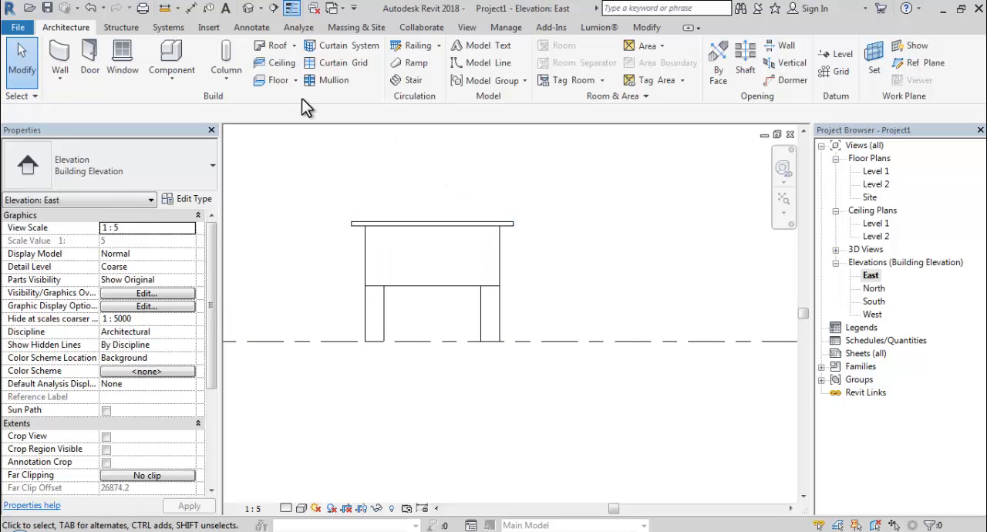
- In the East elevation, add an aligned dimension string below the table across both legs and the gap between them
click(191, 8)
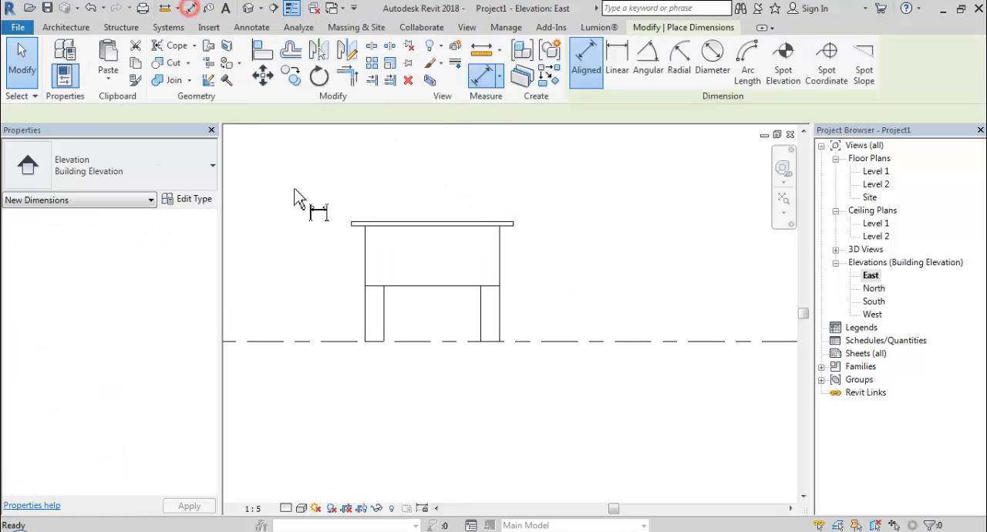
click(383, 318)
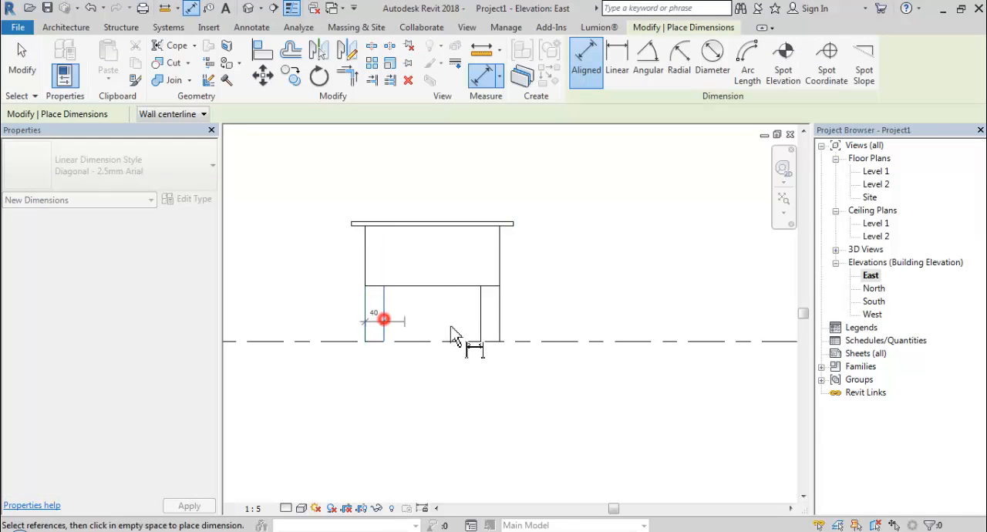
click(481, 328)
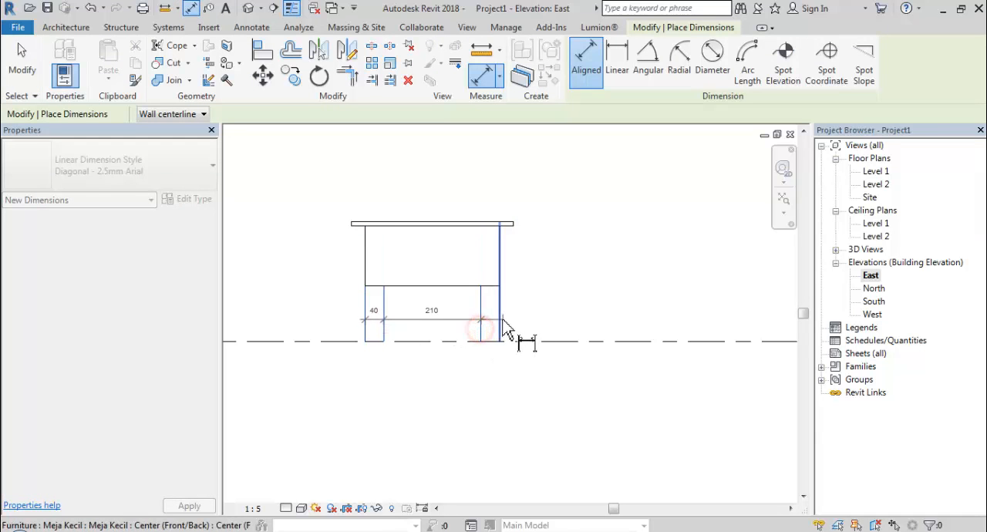
click(501, 318)
click(521, 239)
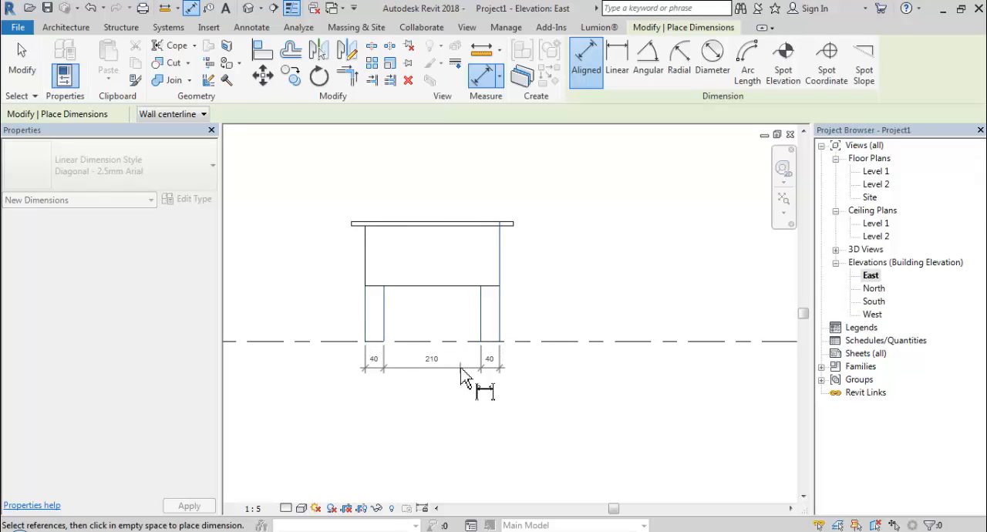
click(460, 368)
- Add an overall aligned dimension between the legs' outer faces, below the East elevation's leg-and-gap string
click(366, 318)
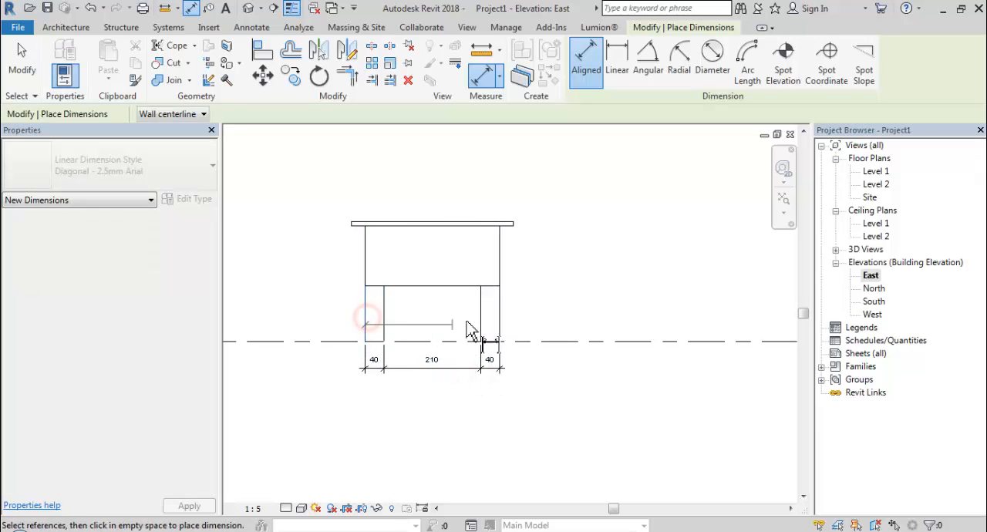
click(499, 336)
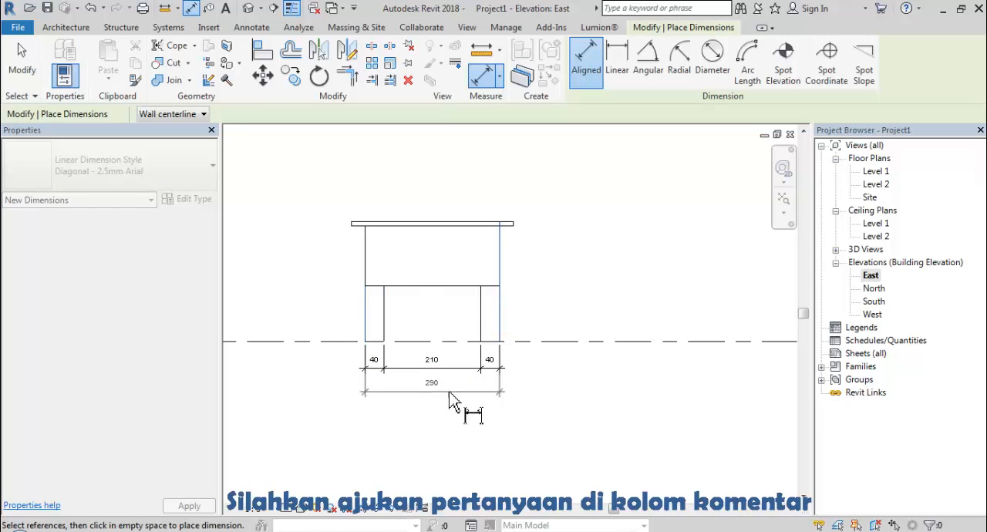
click(450, 394)
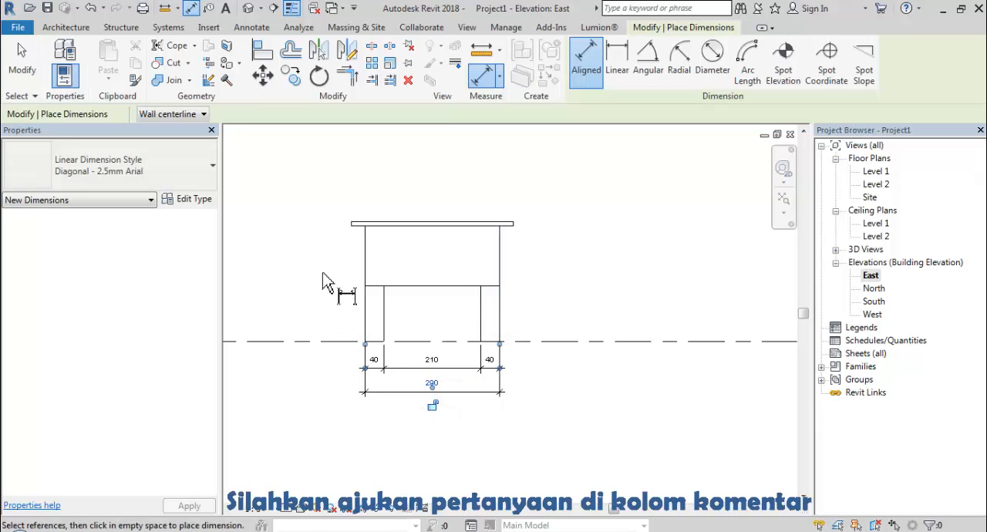
- Add a vertical aligned dimension string beside the table from the Level 1 line through the side panel's lower edge to the tabletop's upper face
click(326, 341)
click(392, 286)
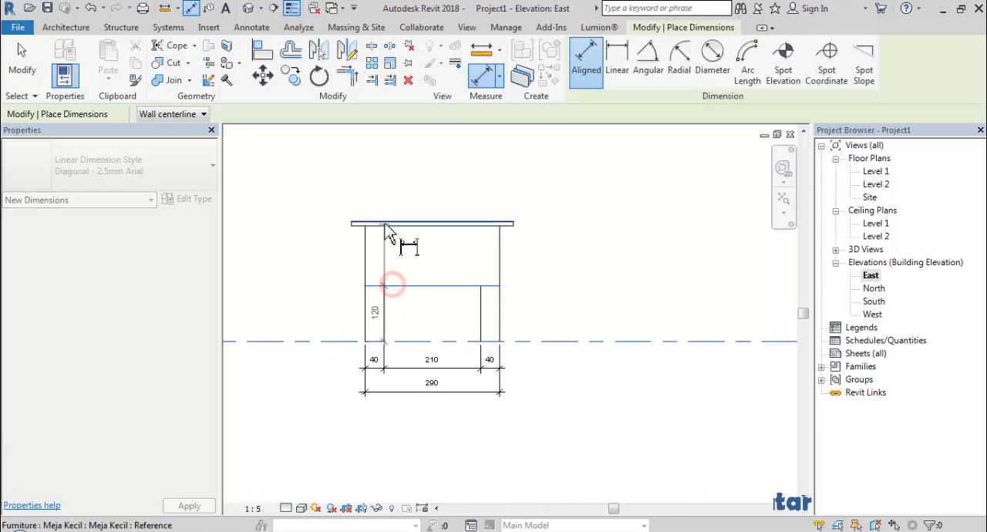
click(383, 224)
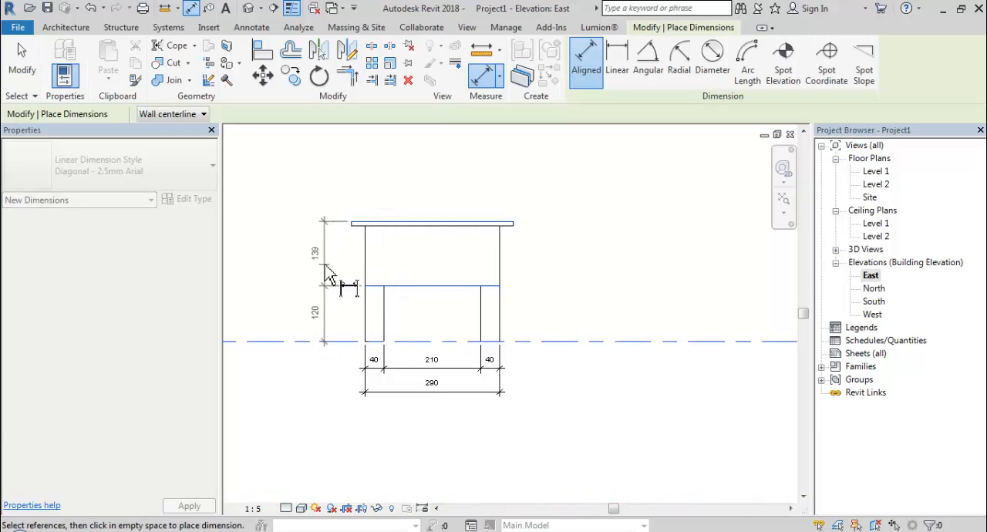
click(324, 265)
click(400, 184)
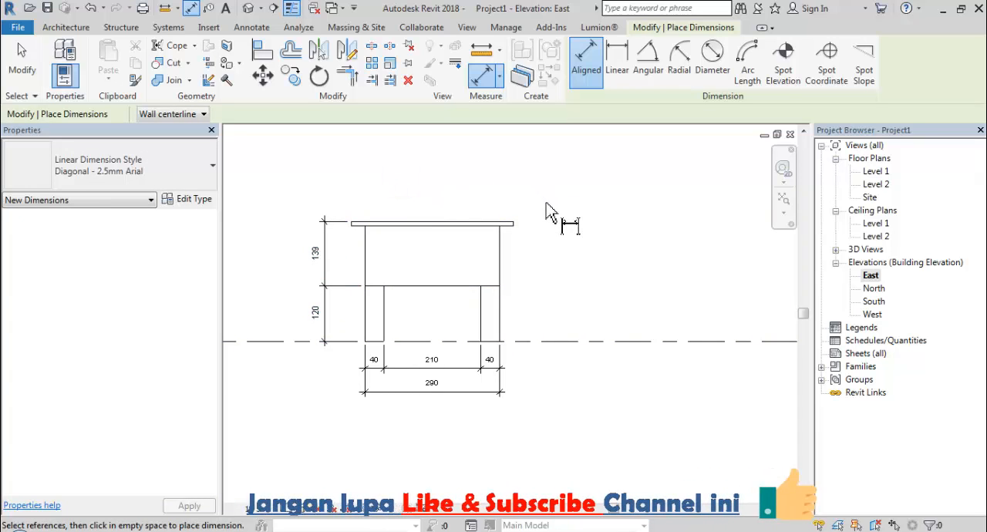
key(Escape)
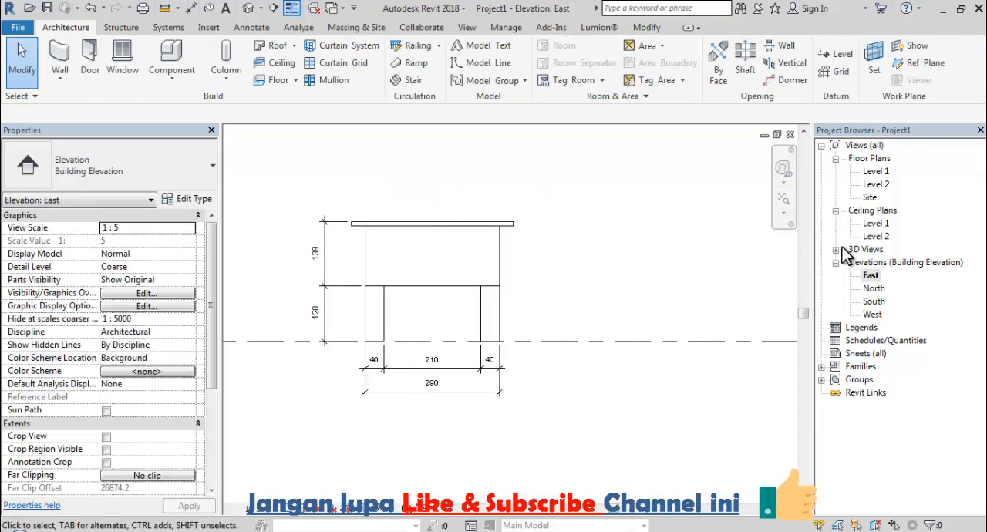
- Expand the project's 3D views to reach the default {3D} view
click(836, 249)
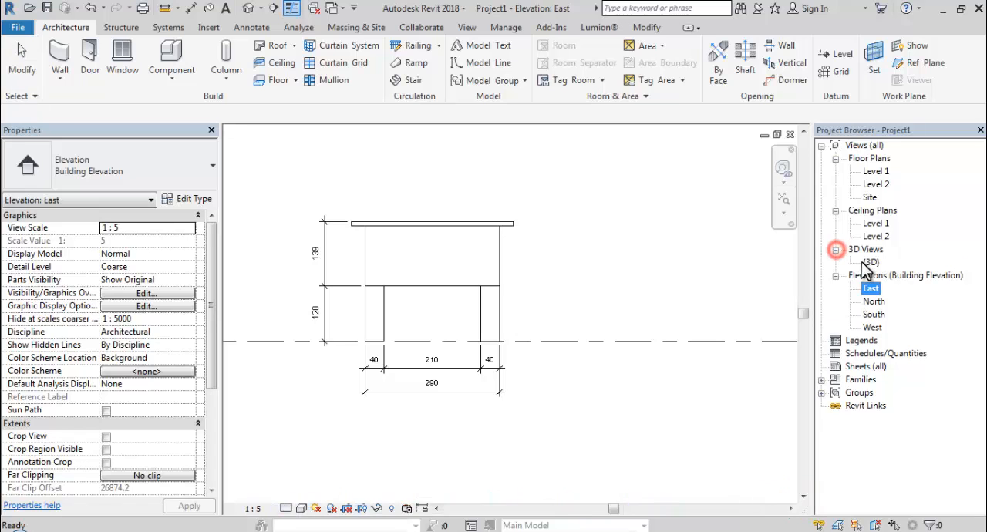